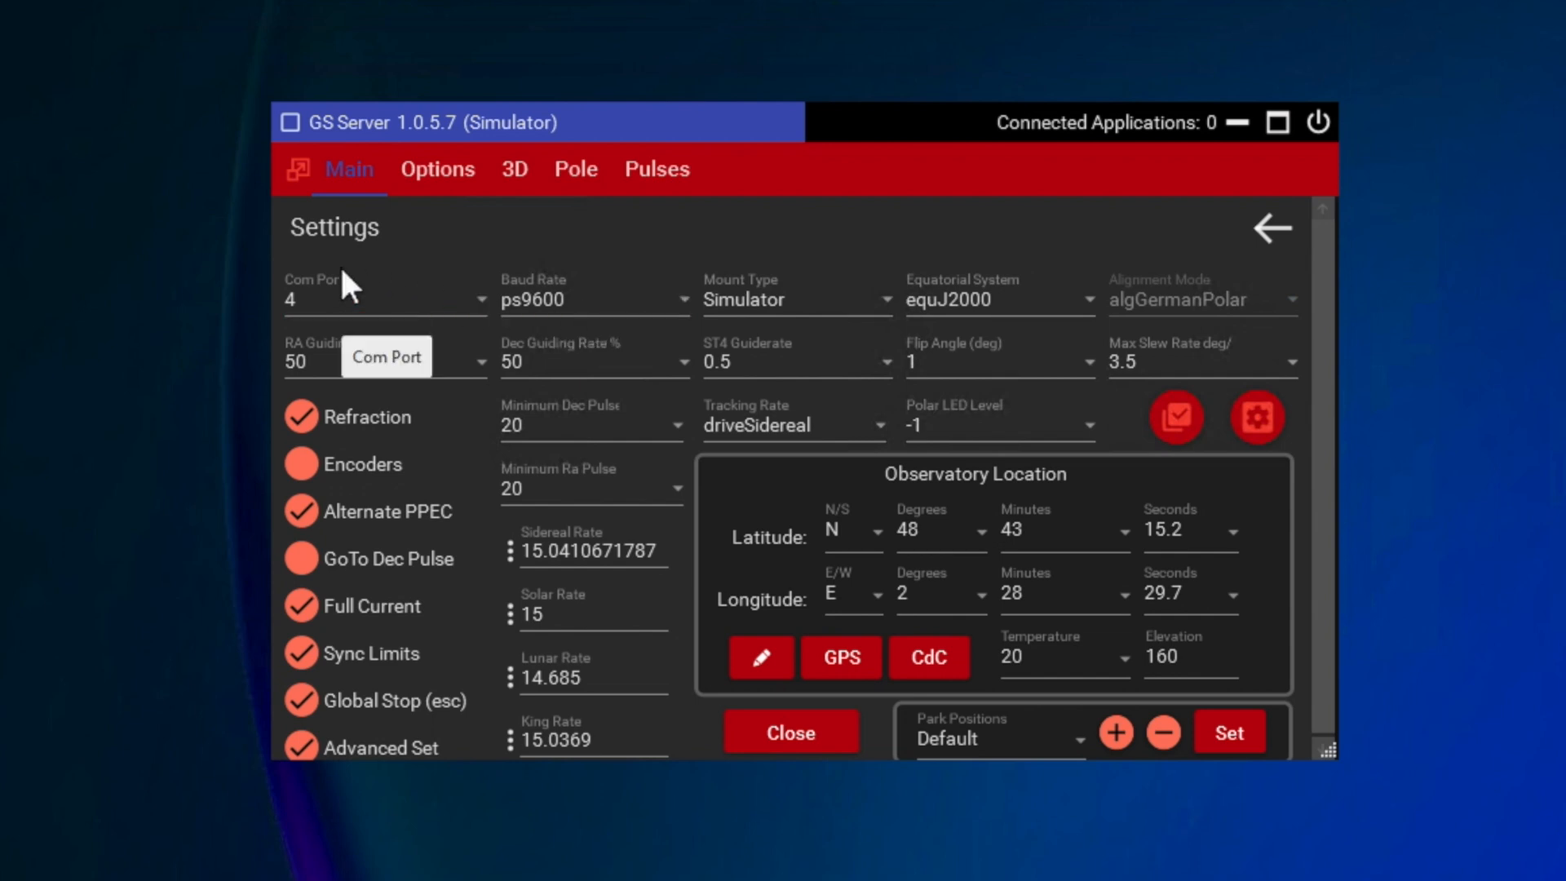
Step: Set the mount type to Simulator and the equatorial system to equJ2000 in the mount settings
click(350, 298)
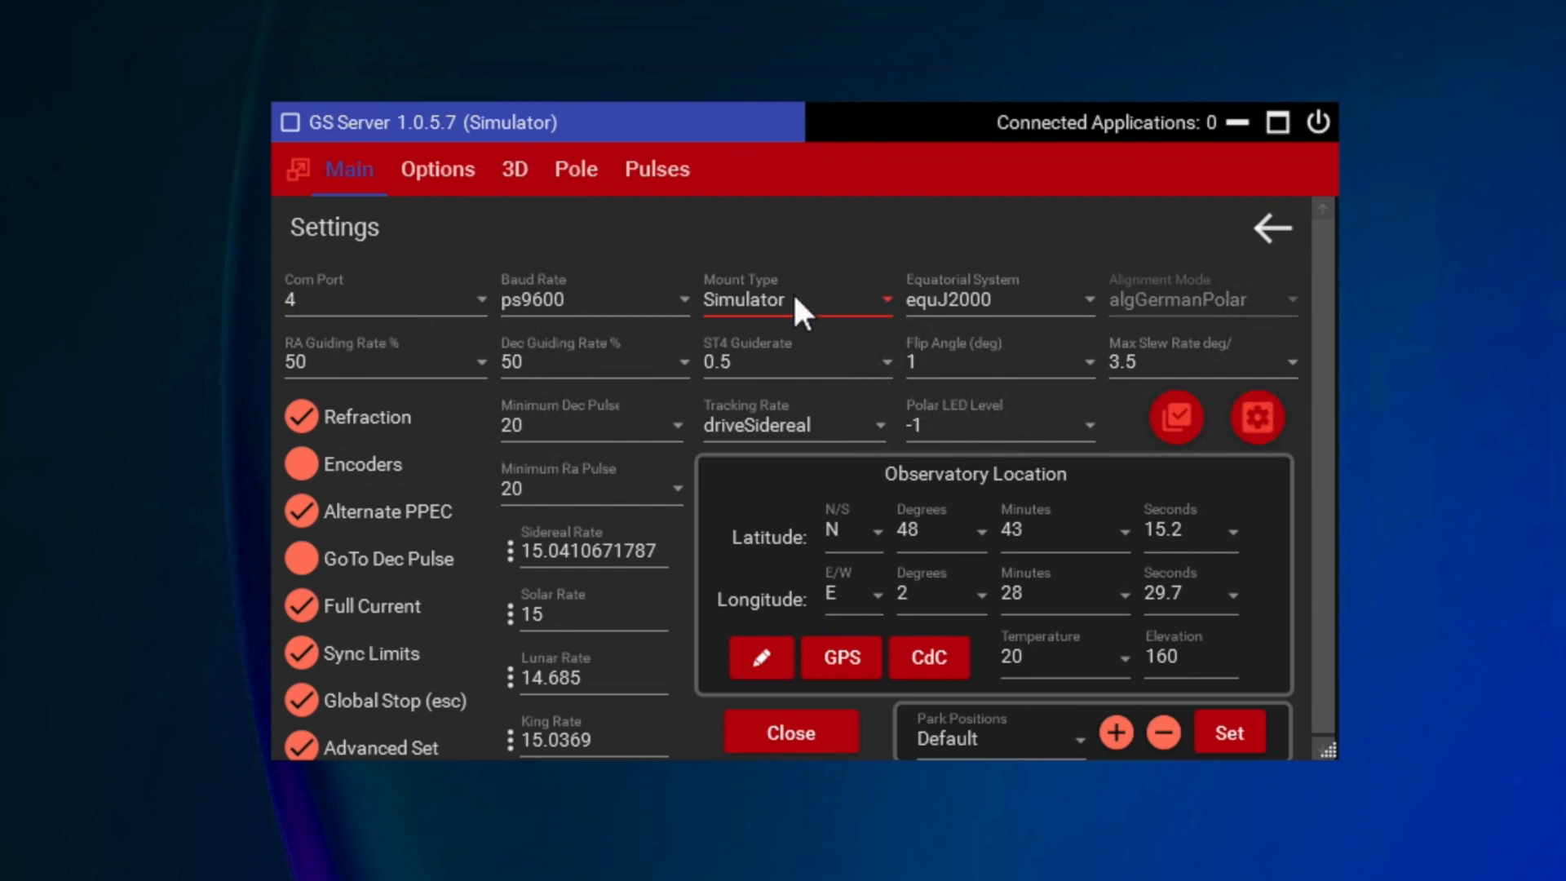
click(883, 292)
click(773, 342)
click(1090, 293)
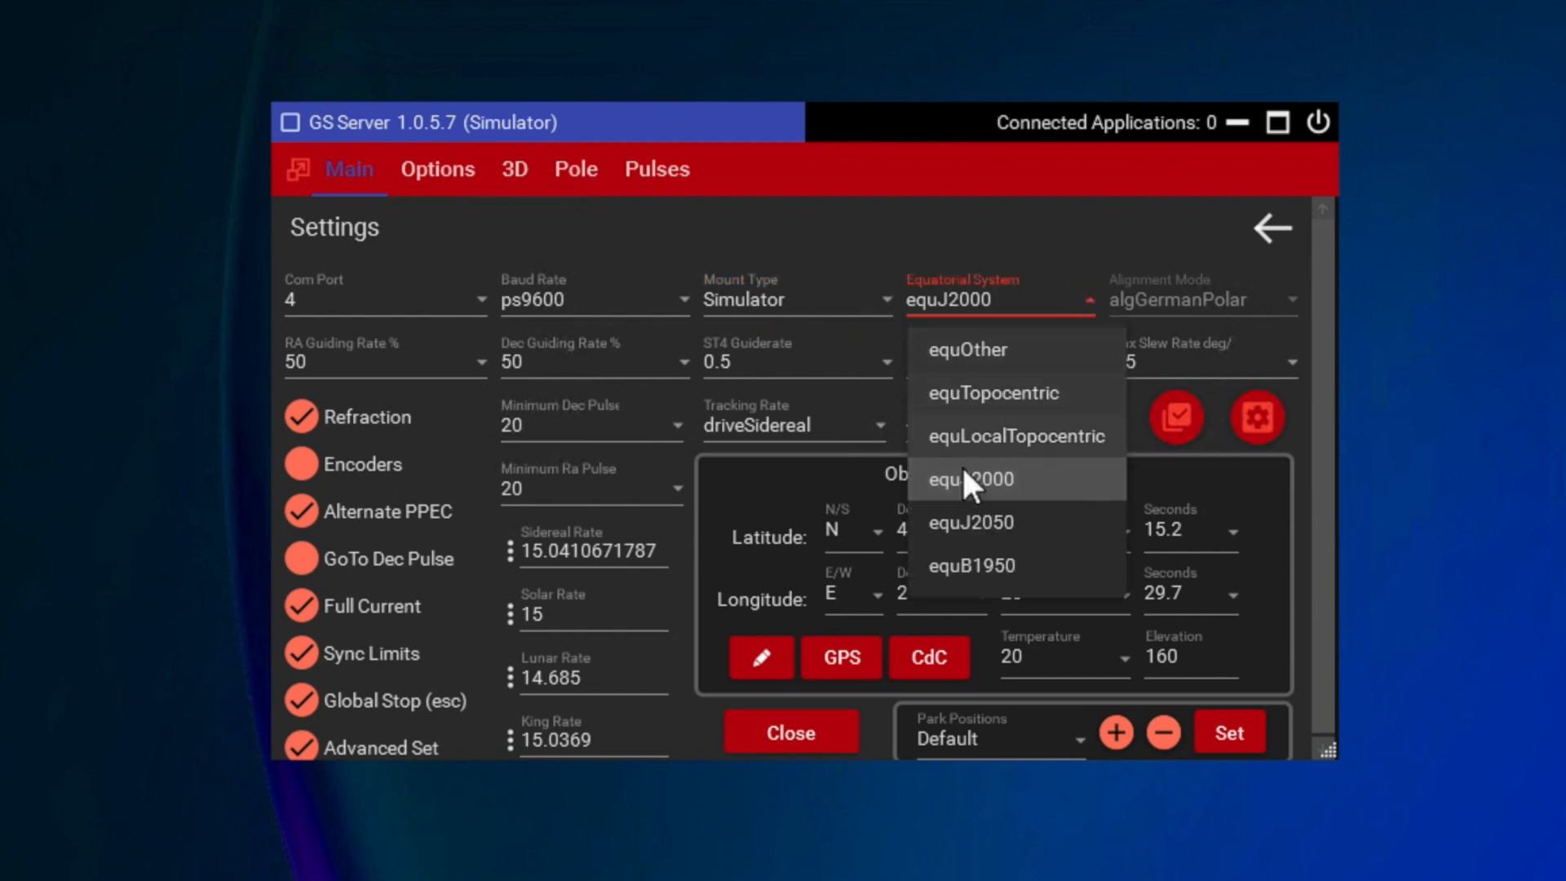
click(1005, 481)
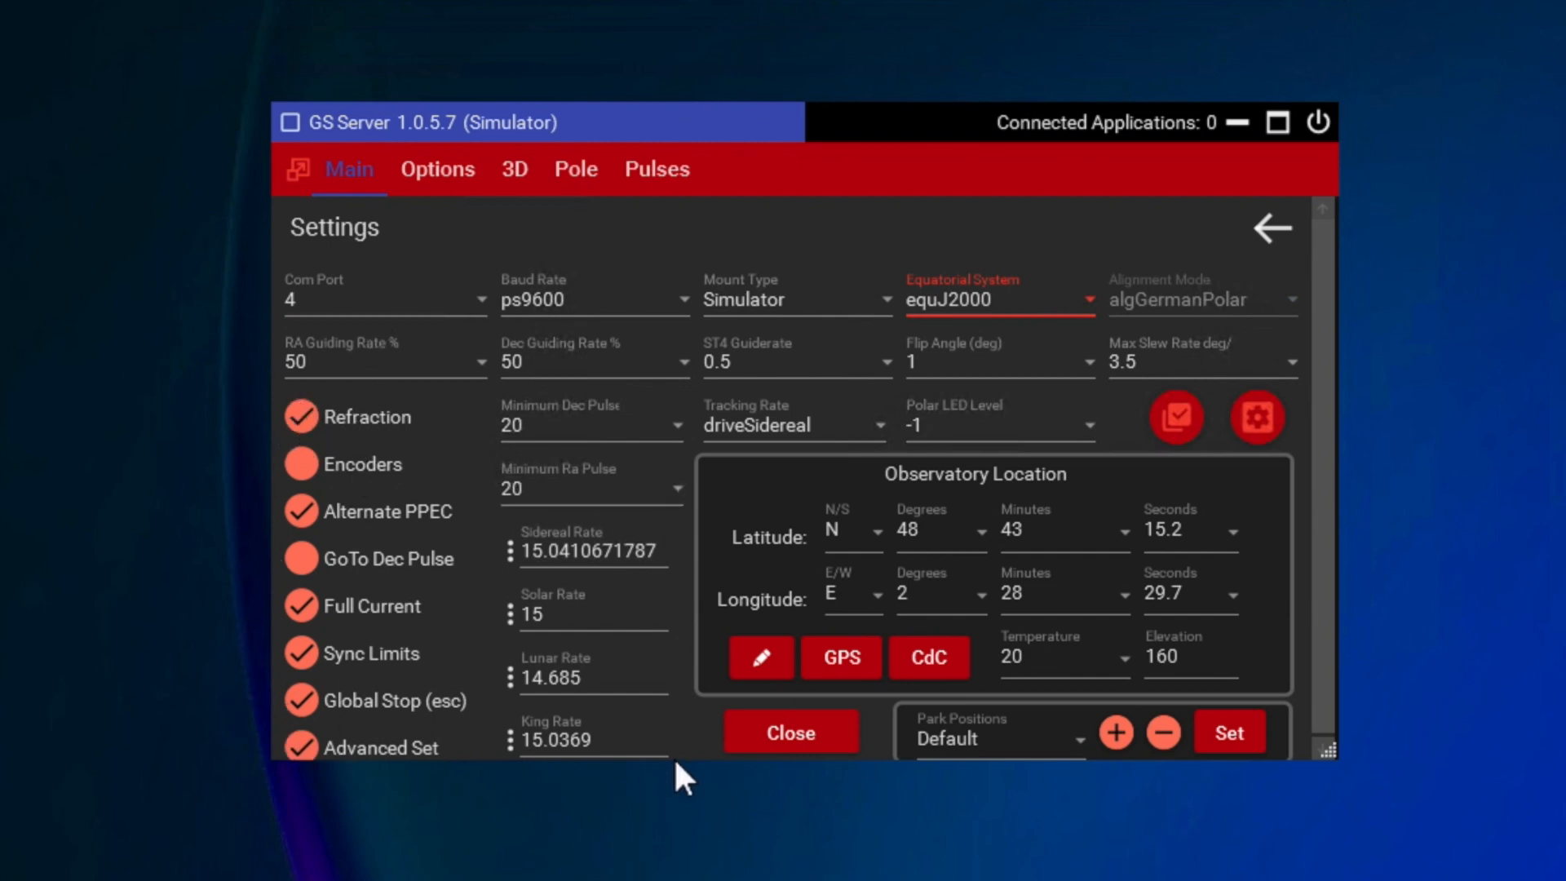
Step: Switch the Full Current option off and back on
click(304, 454)
click(298, 614)
click(301, 613)
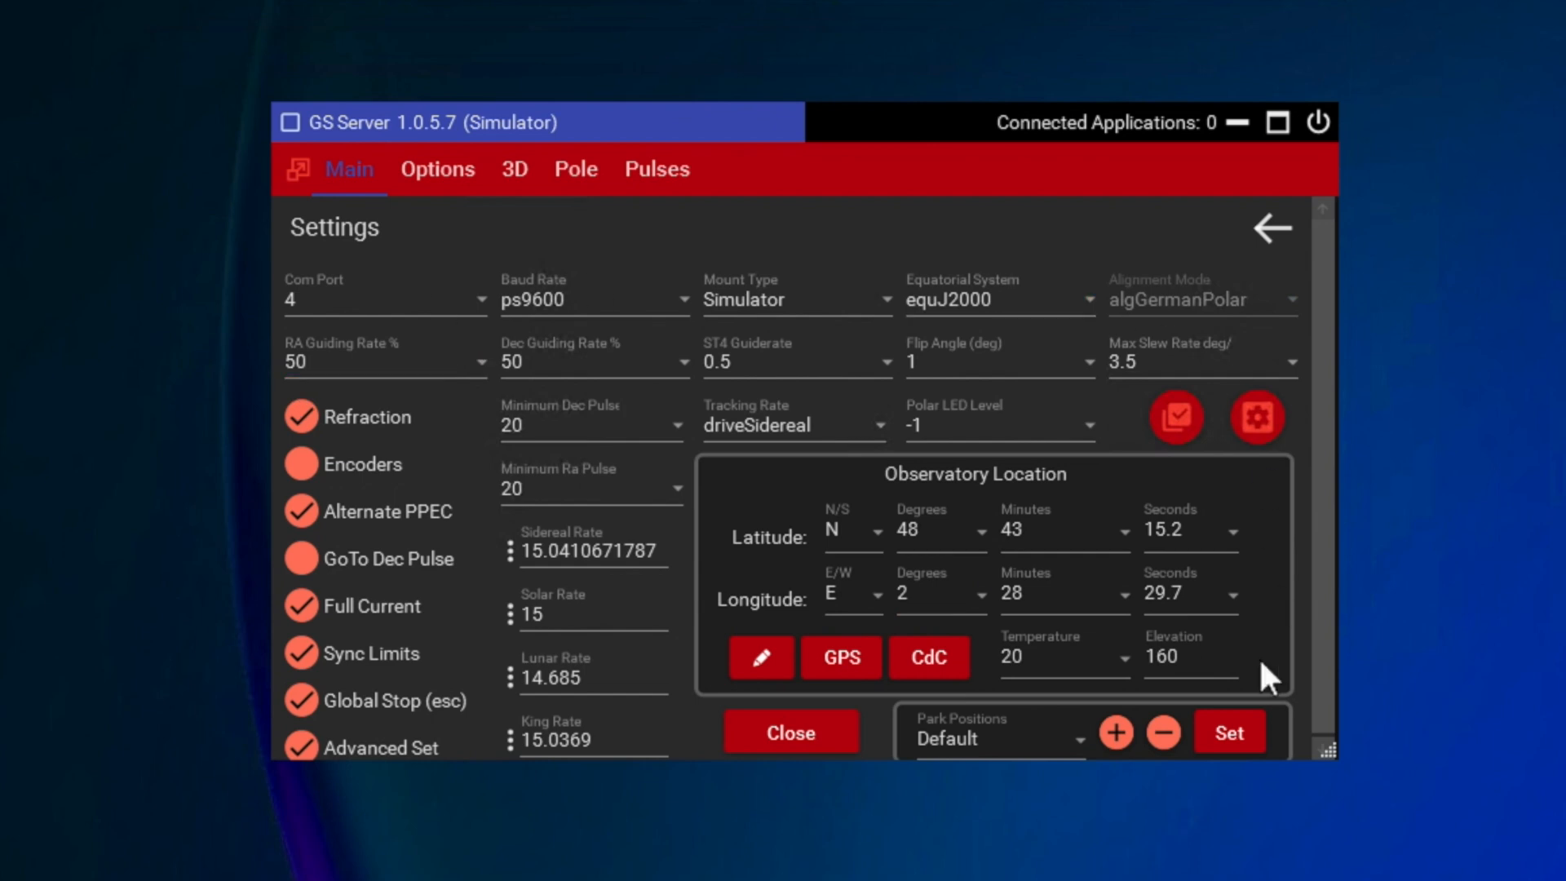
Step: Close the settings, connect the simulator mount and acknowledge the home position notice
click(787, 733)
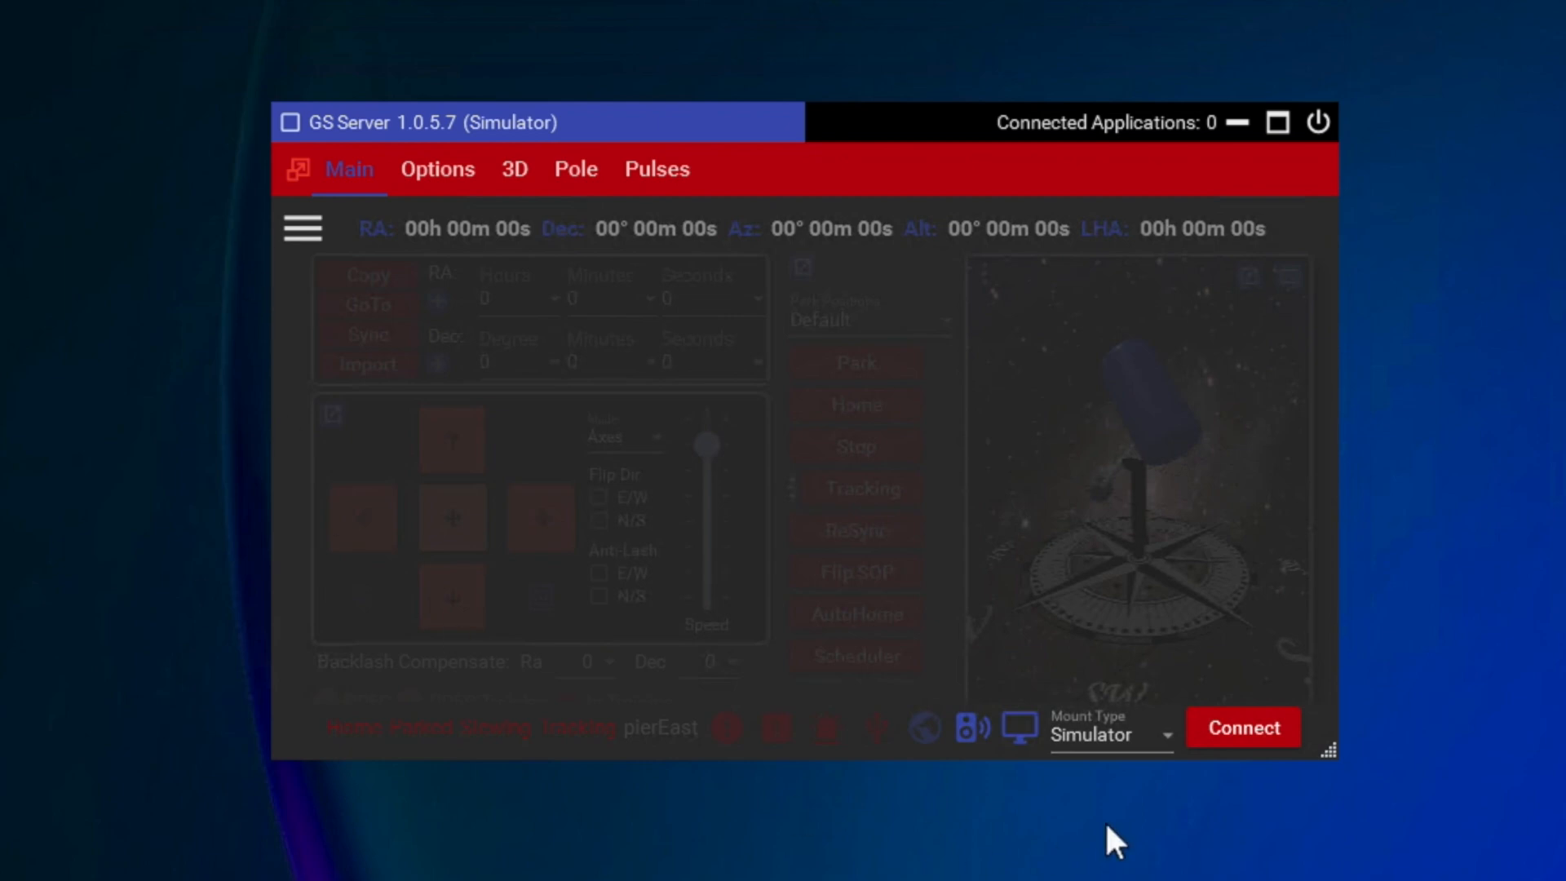
click(1250, 725)
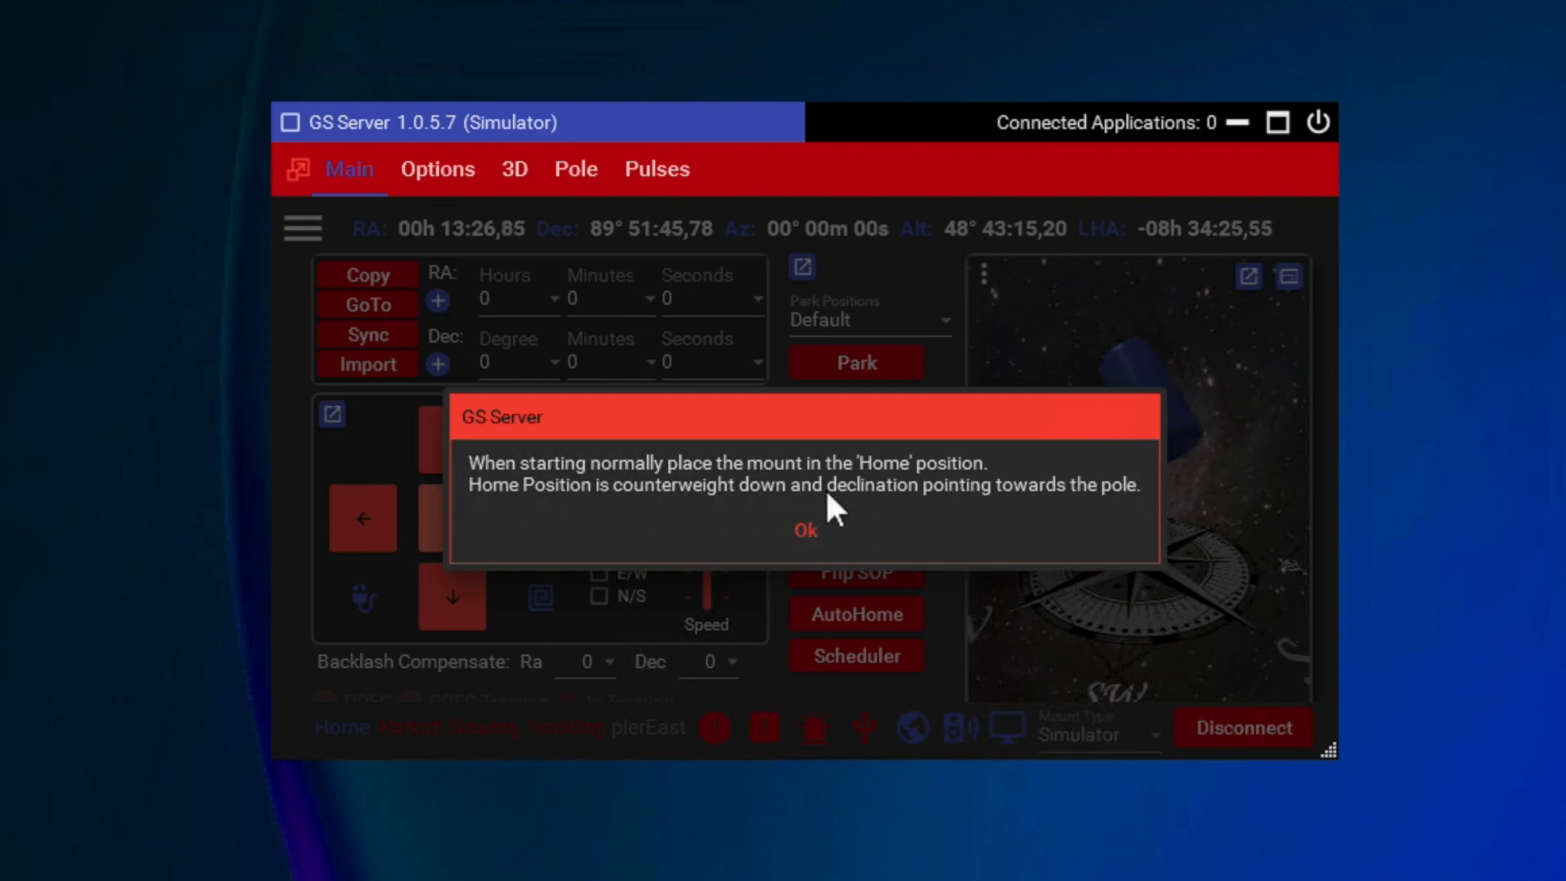
click(808, 529)
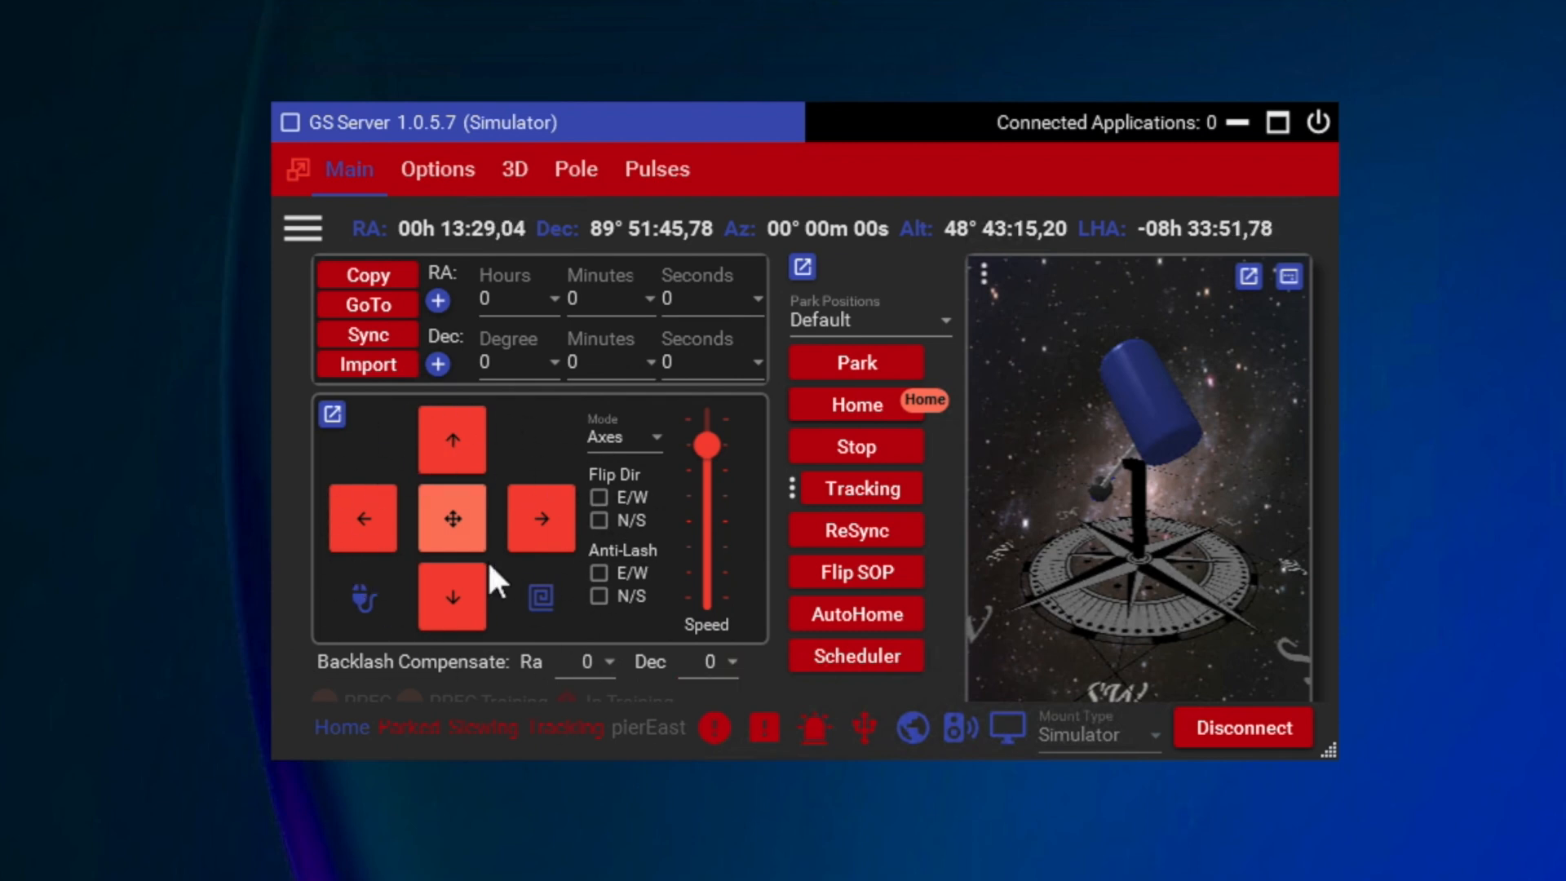
Step: Jog the mount several times in the rightward direction with the hand controller and try adjusting the slew speed
click(526, 514)
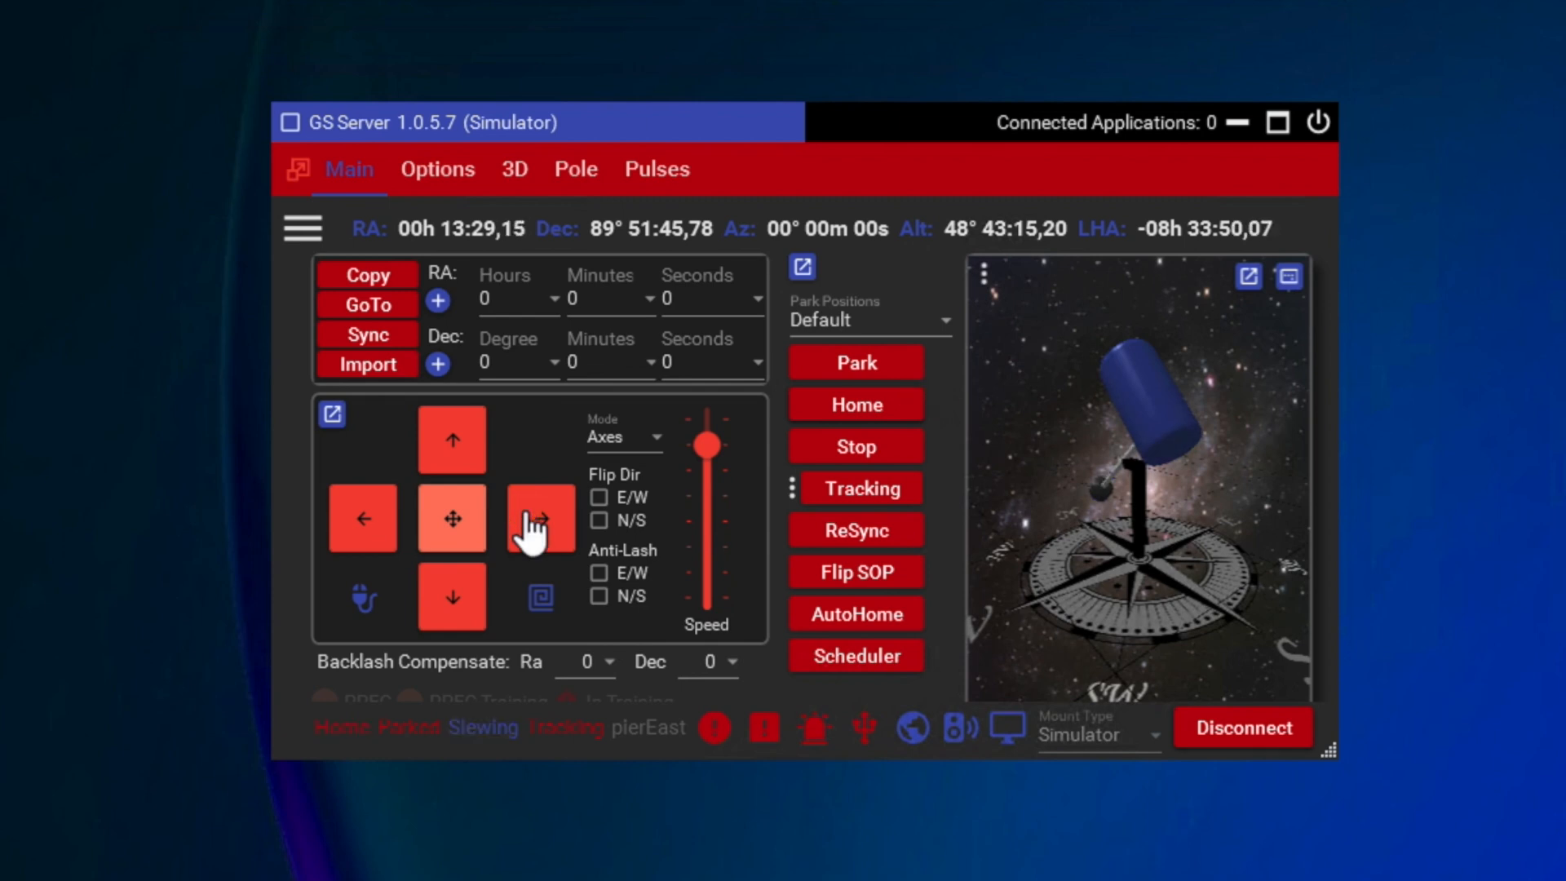
click(526, 514)
click(526, 513)
click(526, 514)
click(526, 513)
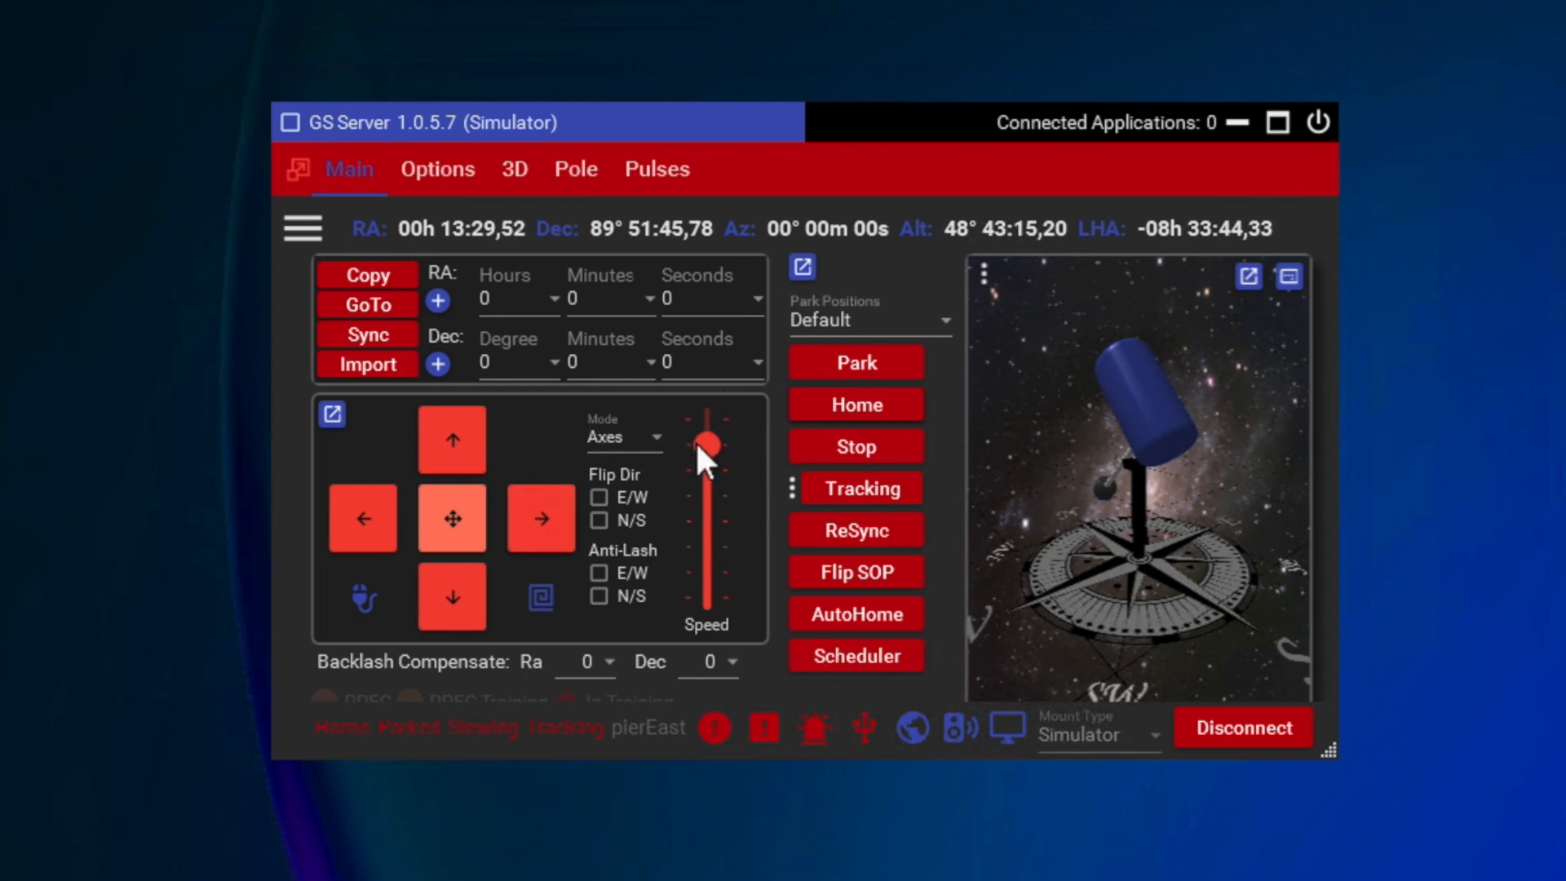
drag(706, 459, 703, 507)
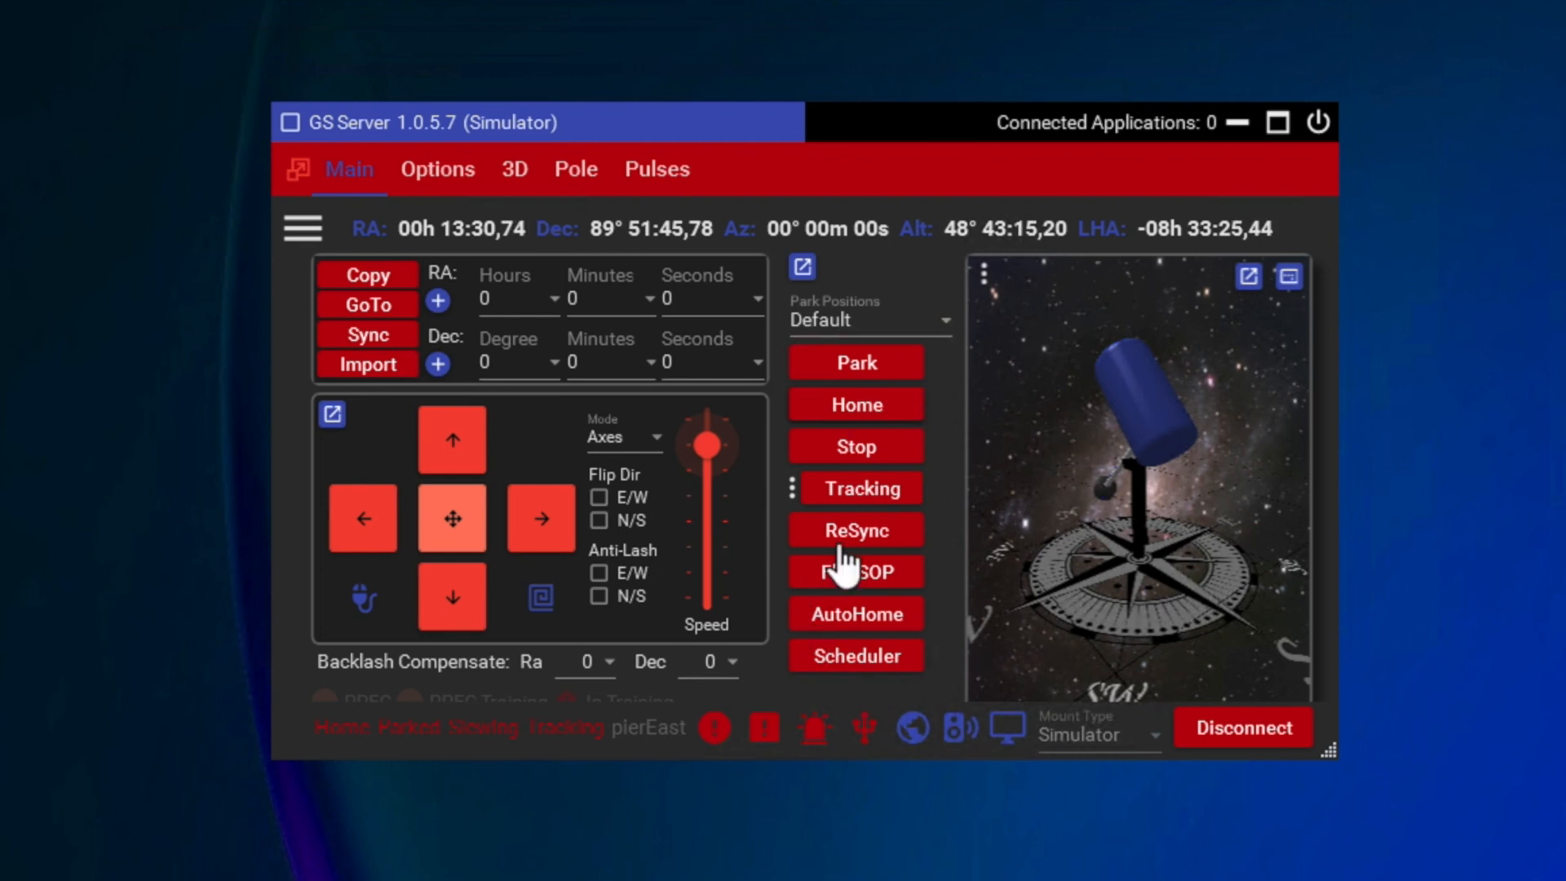
Step: Select the Default park position and send the mount to its home position
click(945, 319)
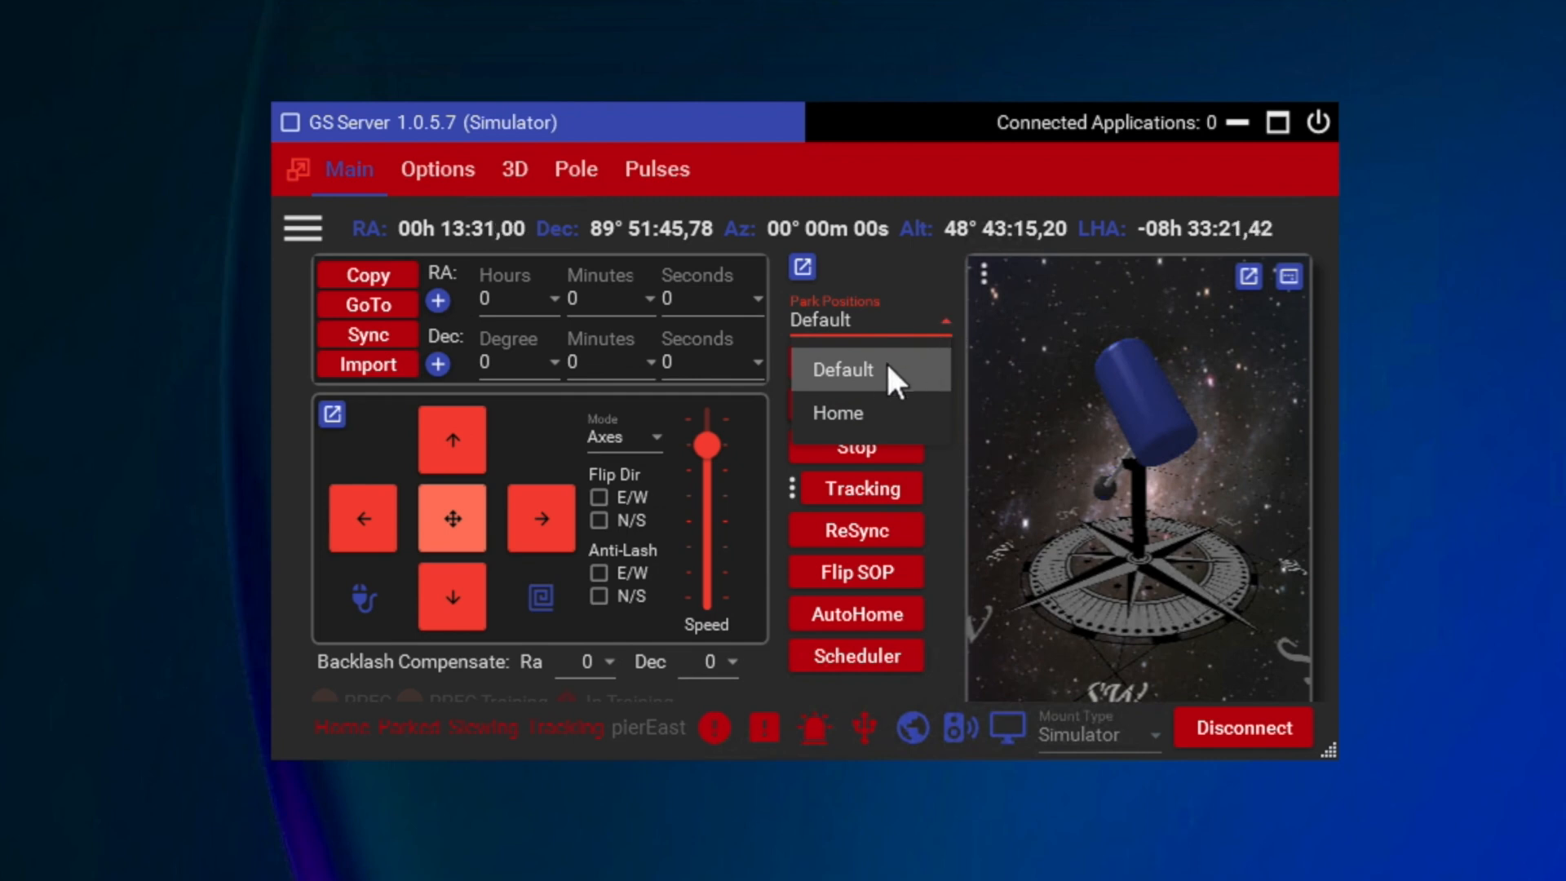
click(867, 369)
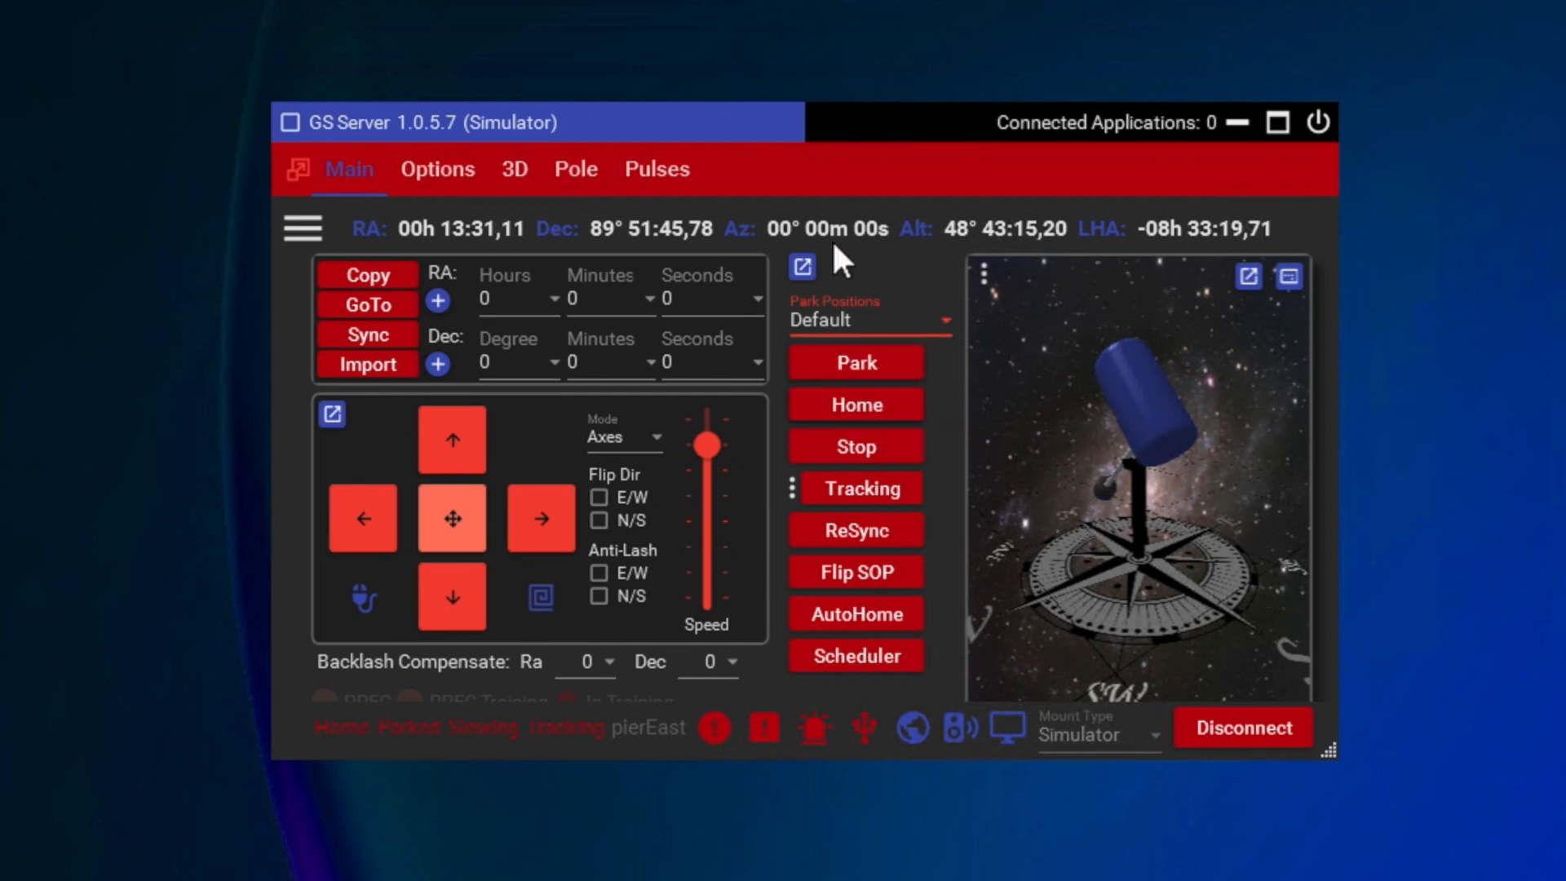
click(878, 410)
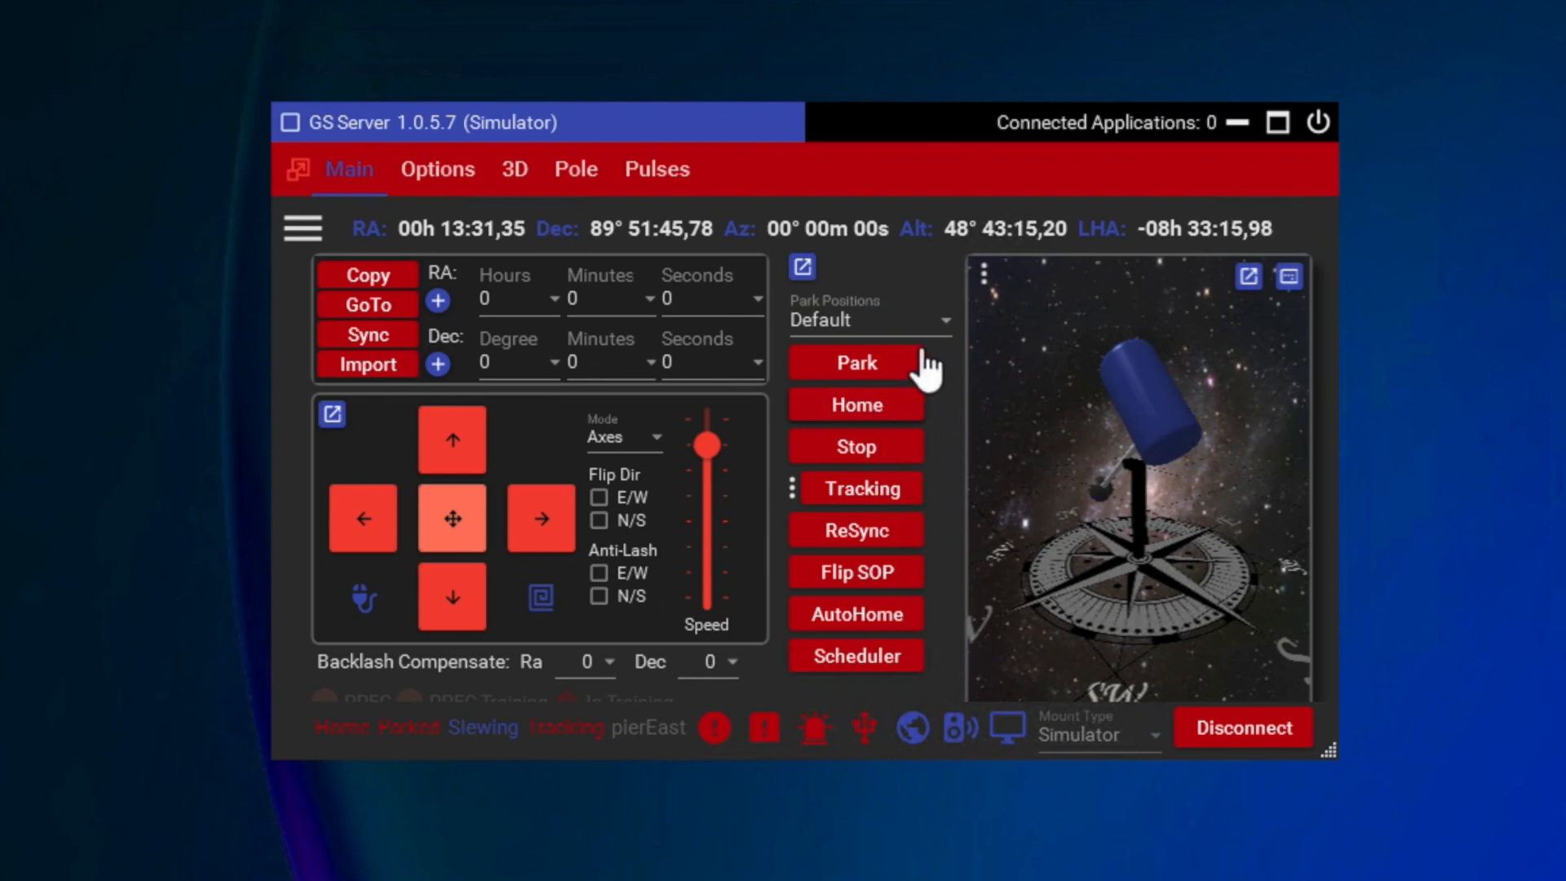
Step: Park the mount at the Default position, unpark it and park it again
click(892, 372)
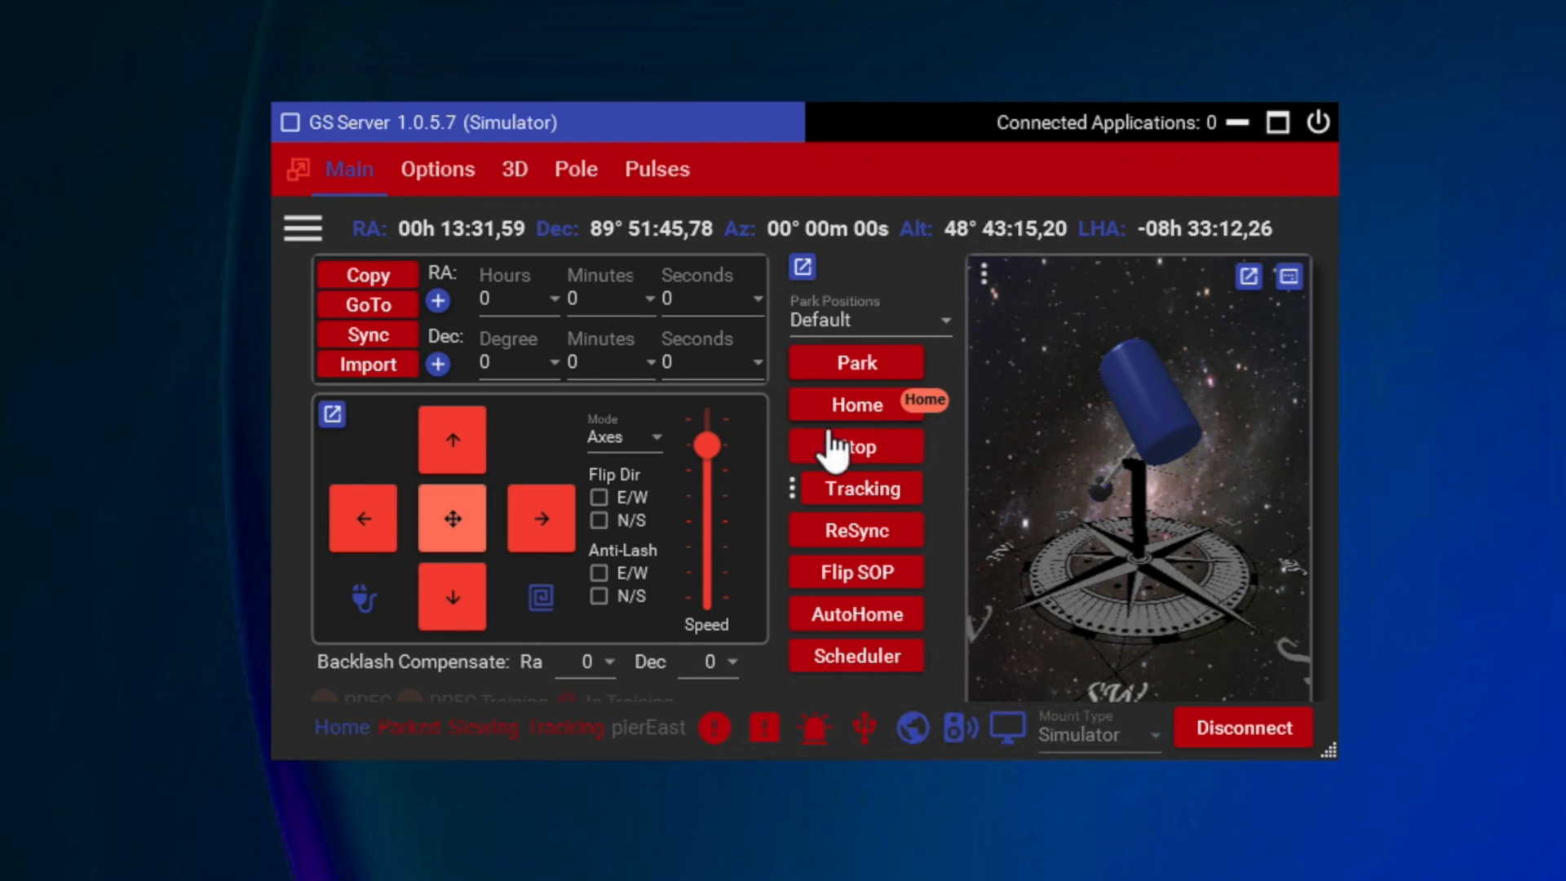
click(856, 367)
click(832, 366)
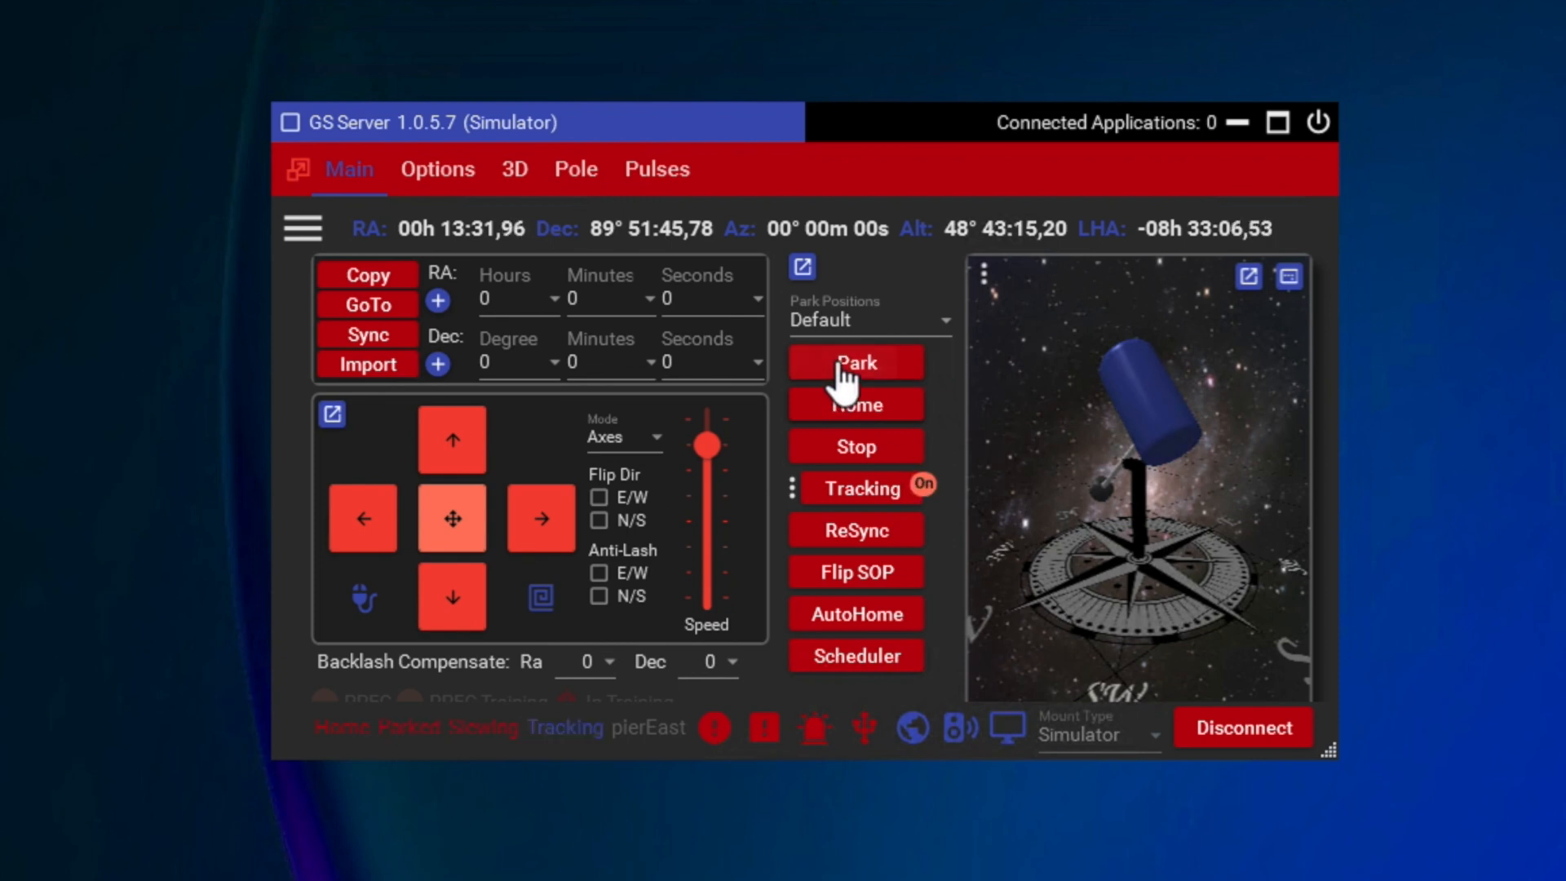
click(840, 363)
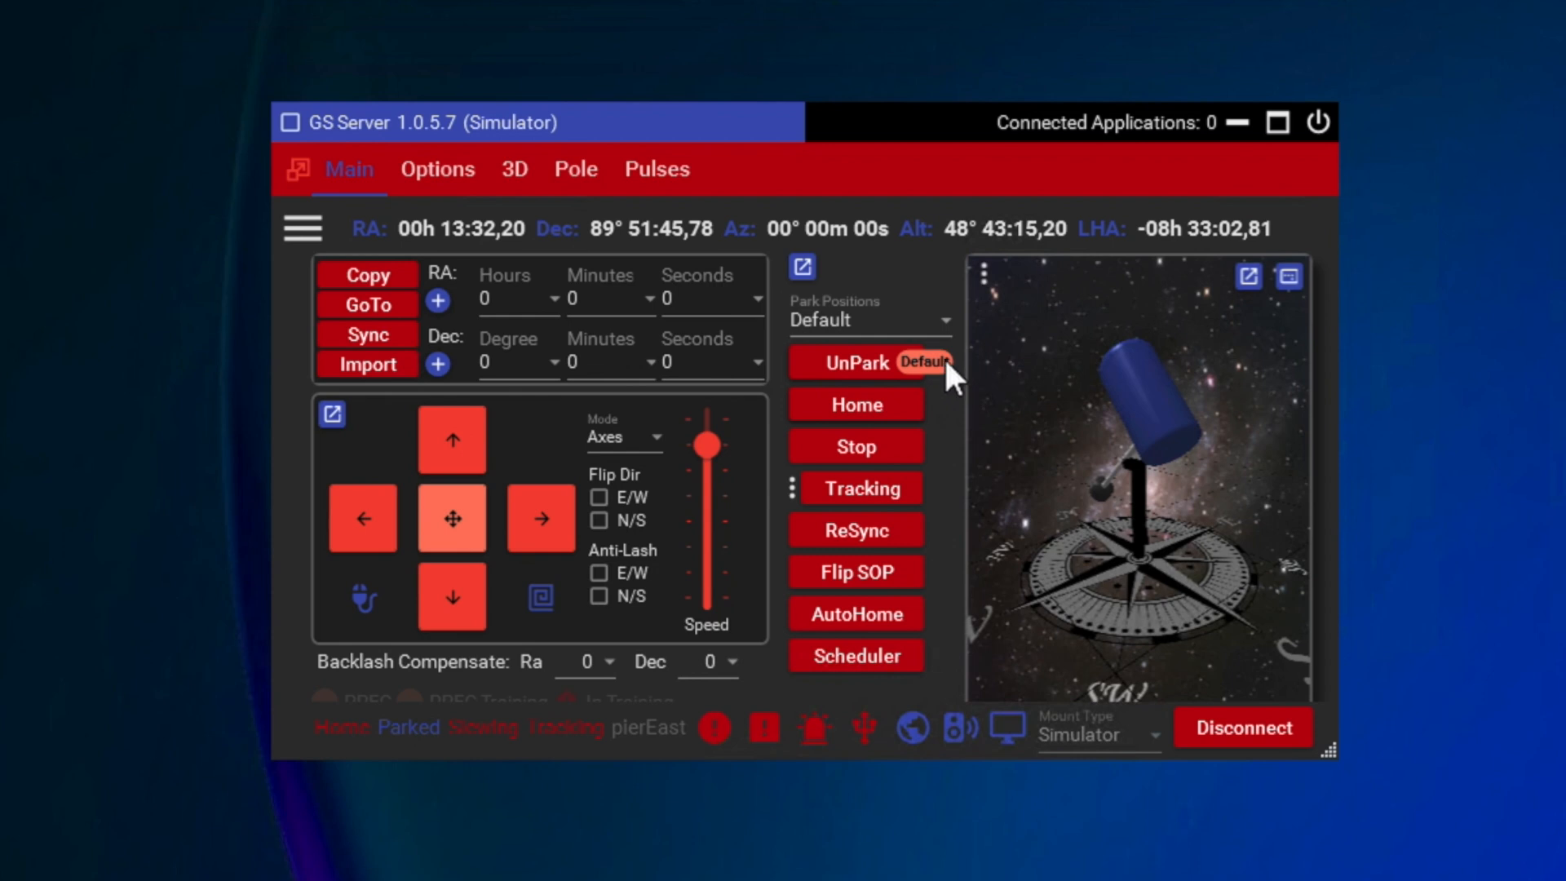
Step: Review the available park positions and the selectable tracking rates without changing them
click(948, 318)
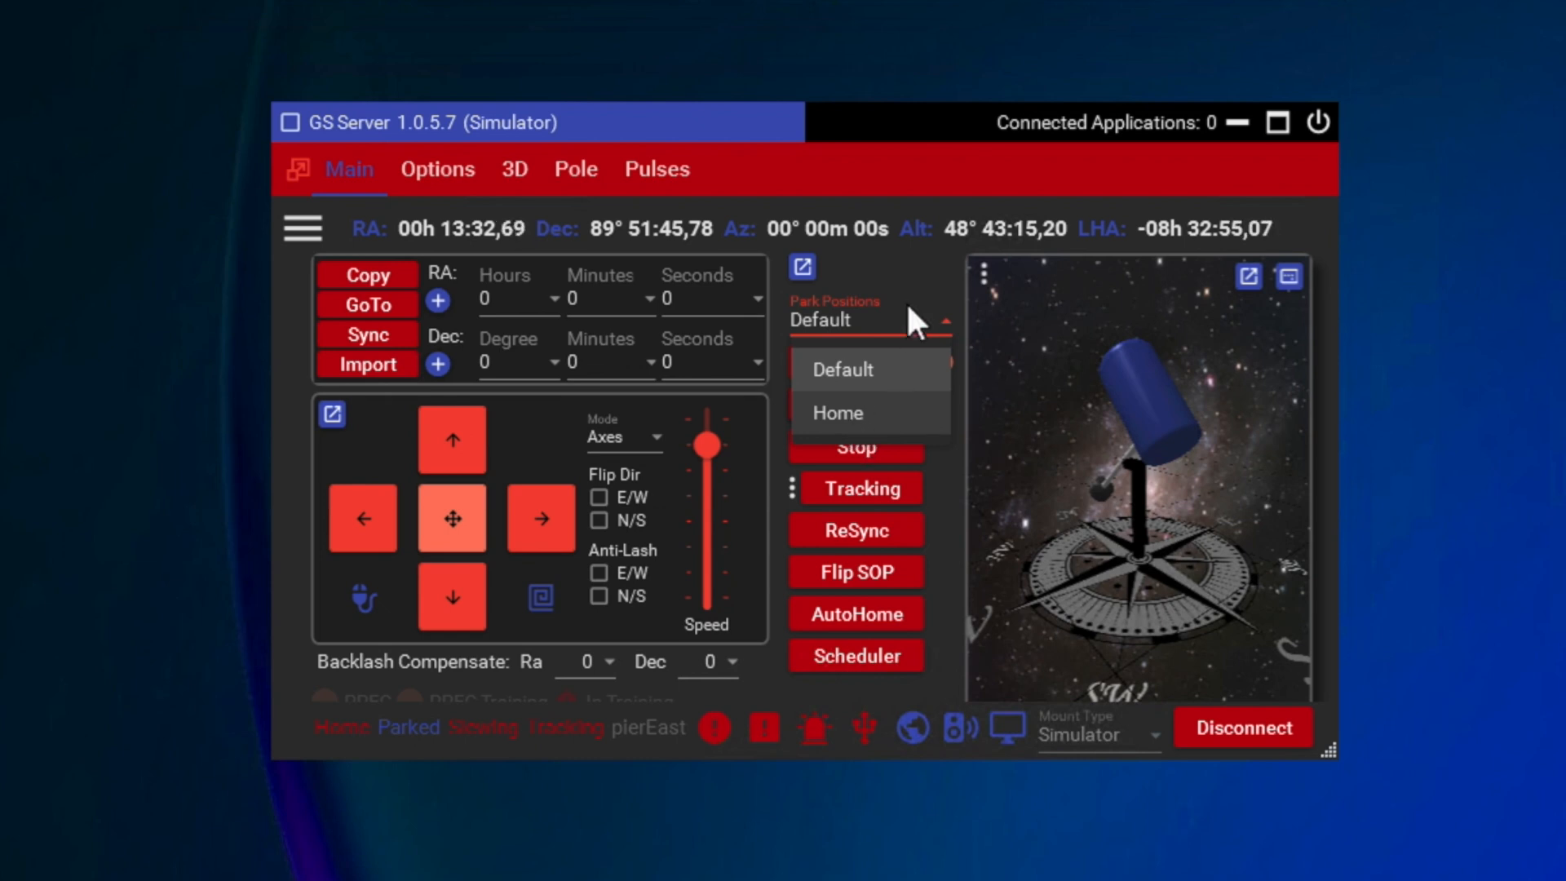
click(910, 270)
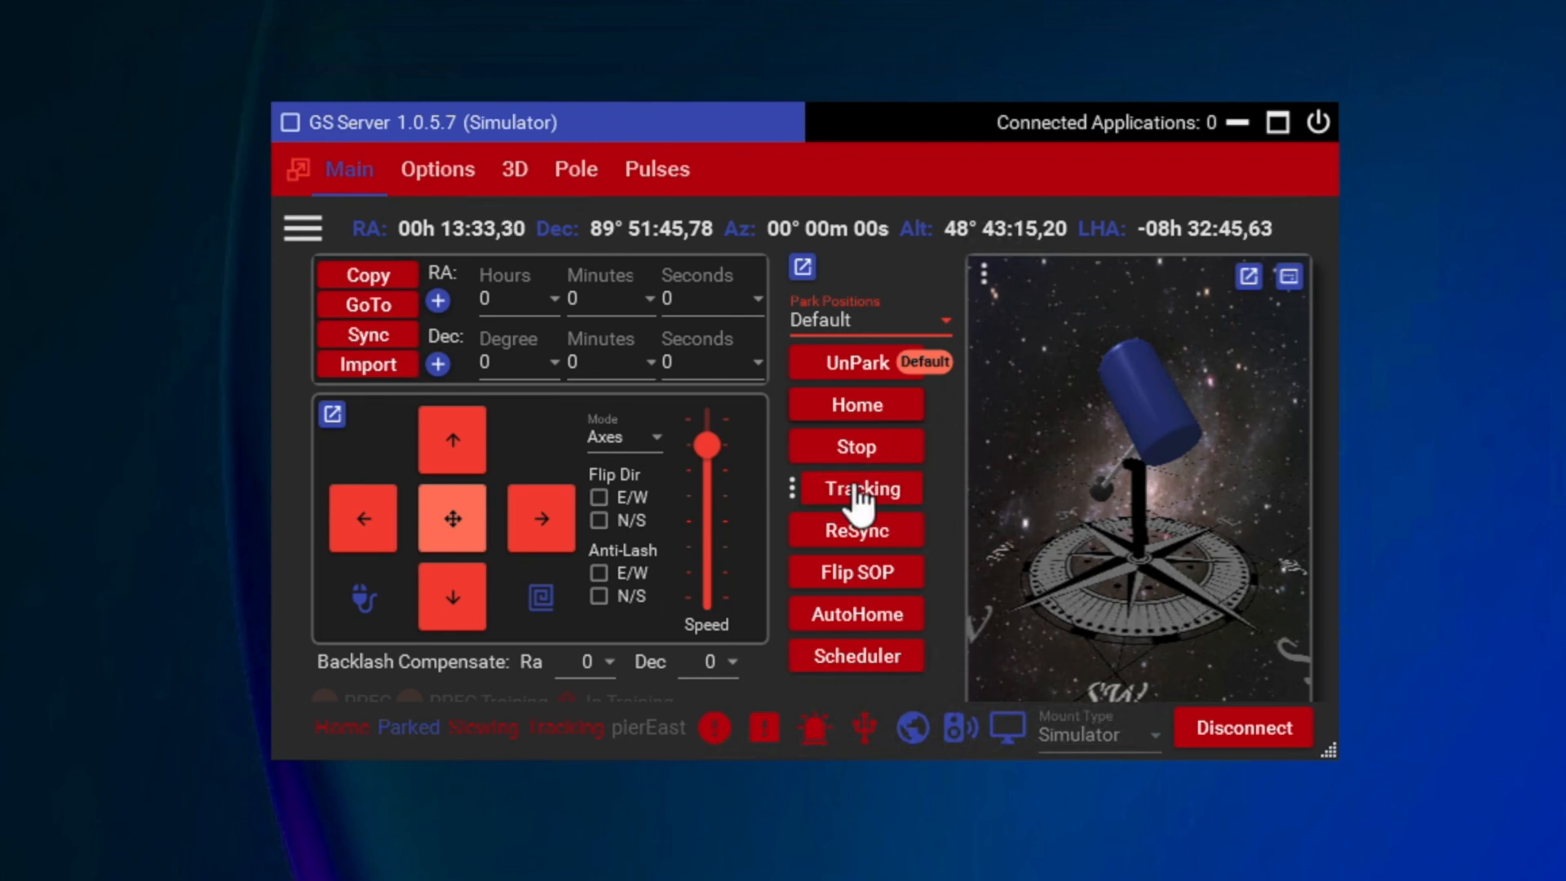
click(794, 488)
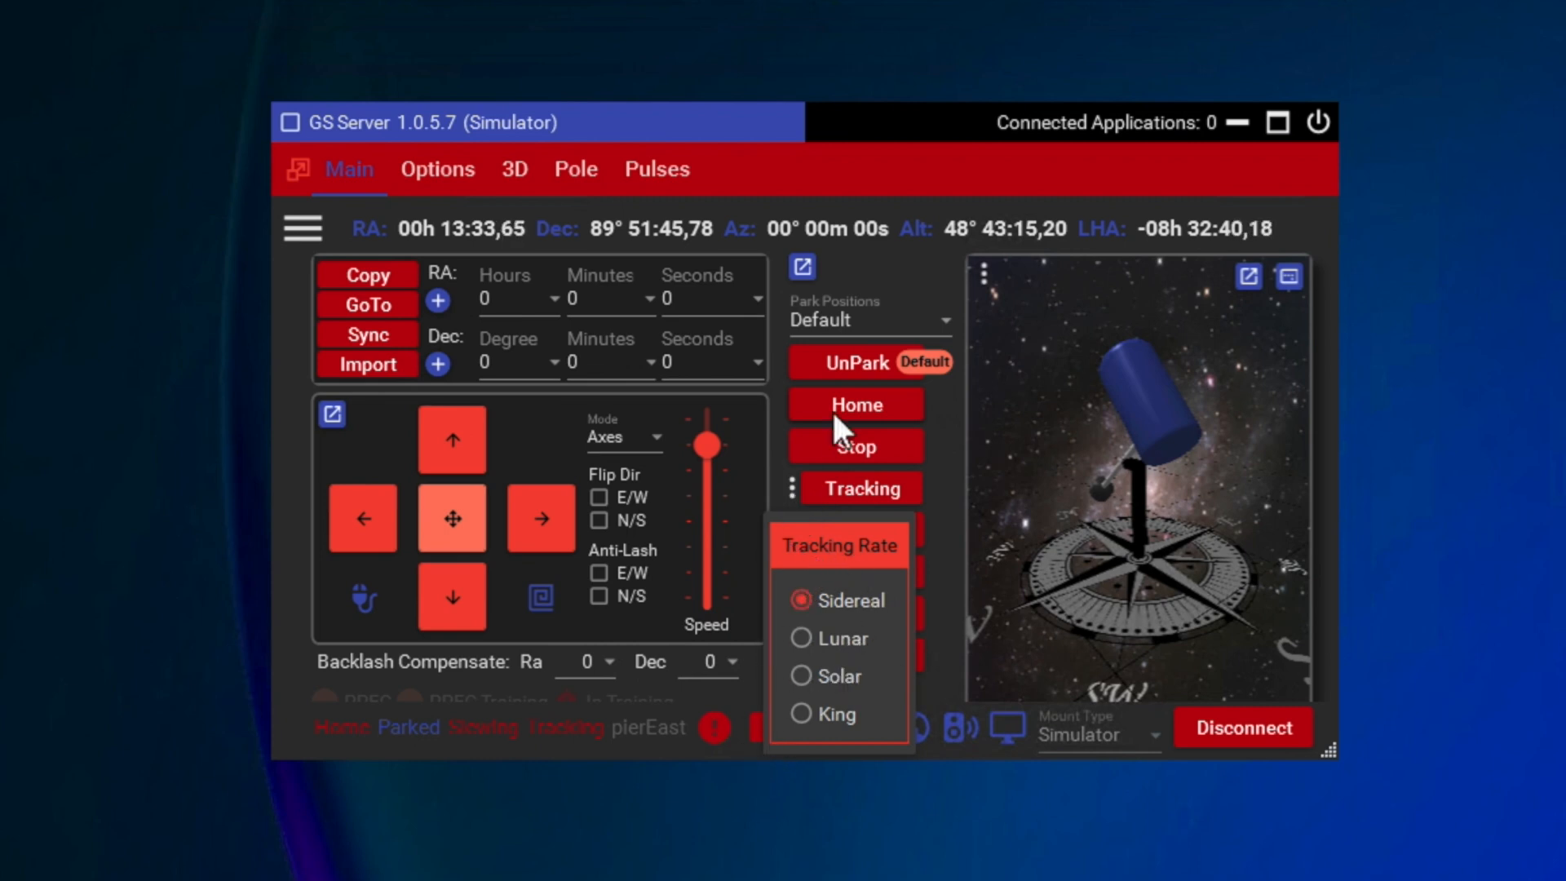
click(938, 429)
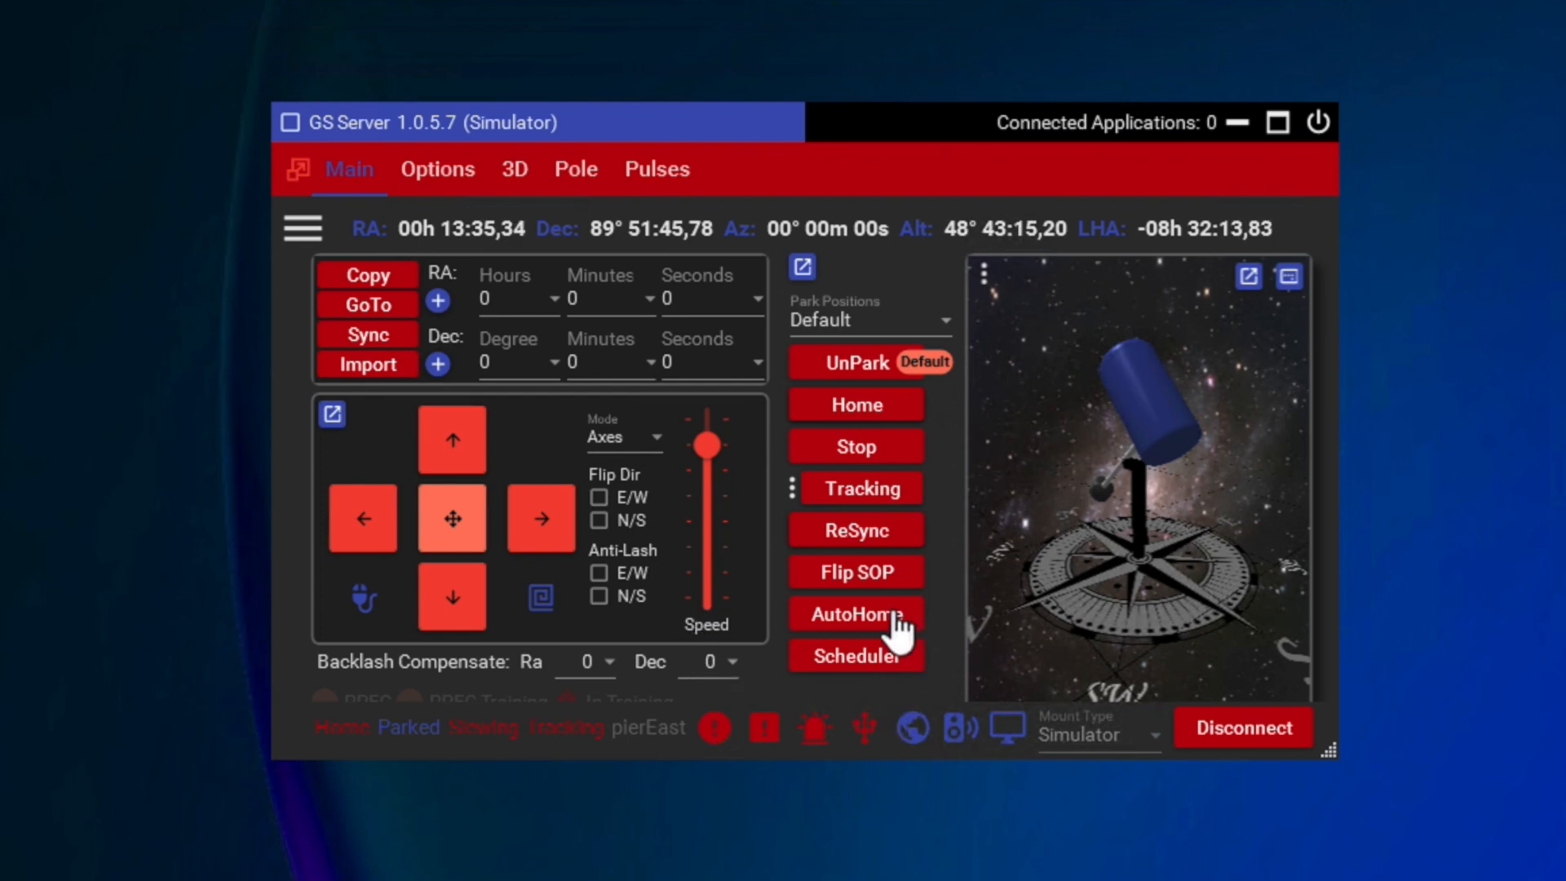
Step: Try to flip the mount to the other side of the pier
click(871, 575)
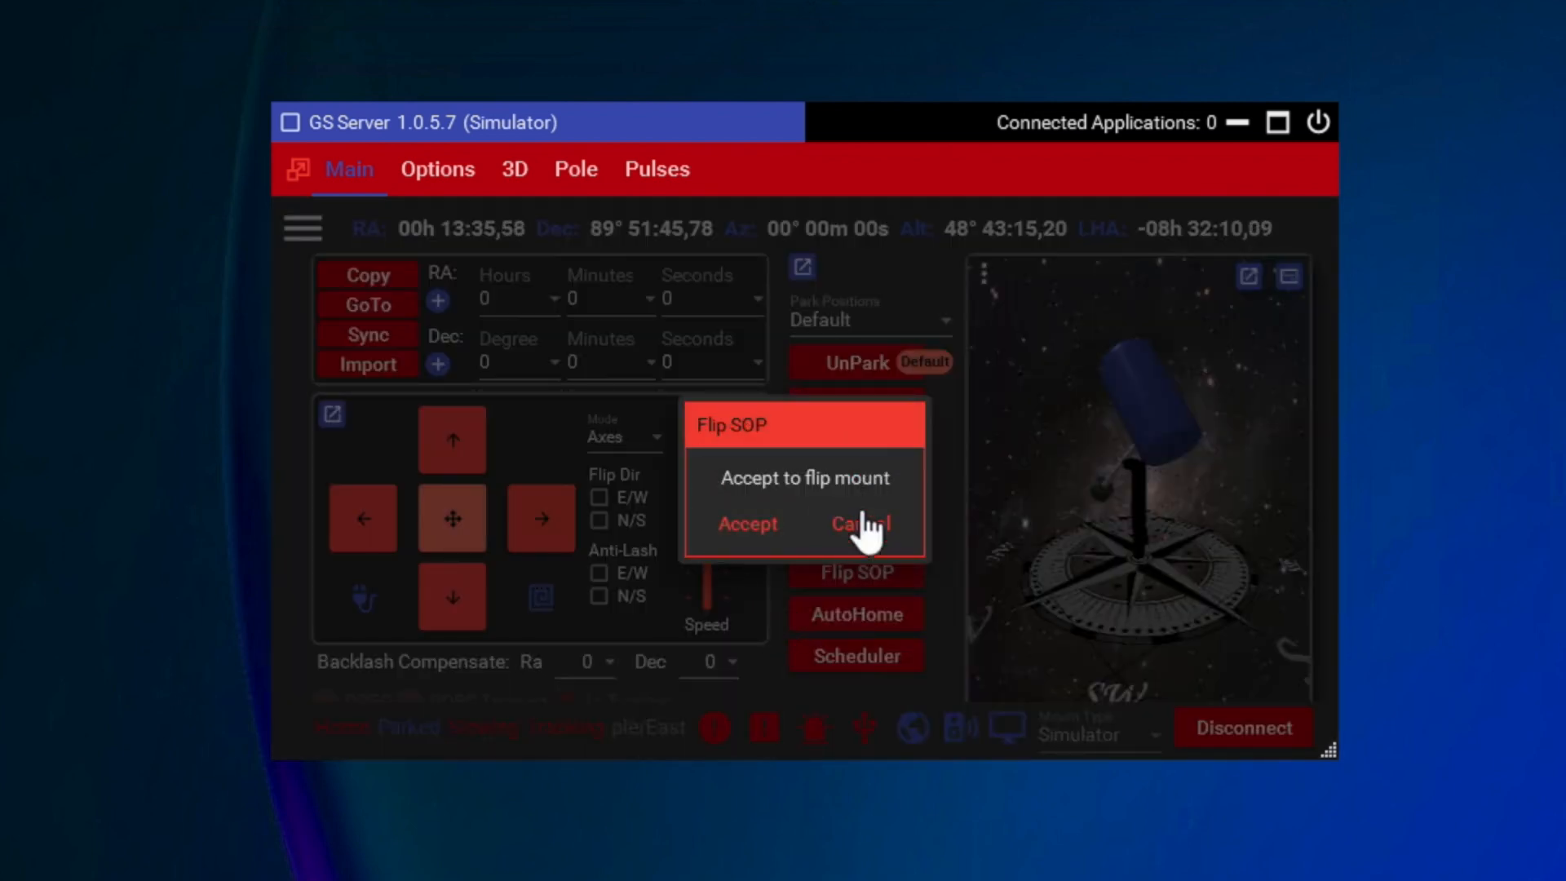
click(749, 512)
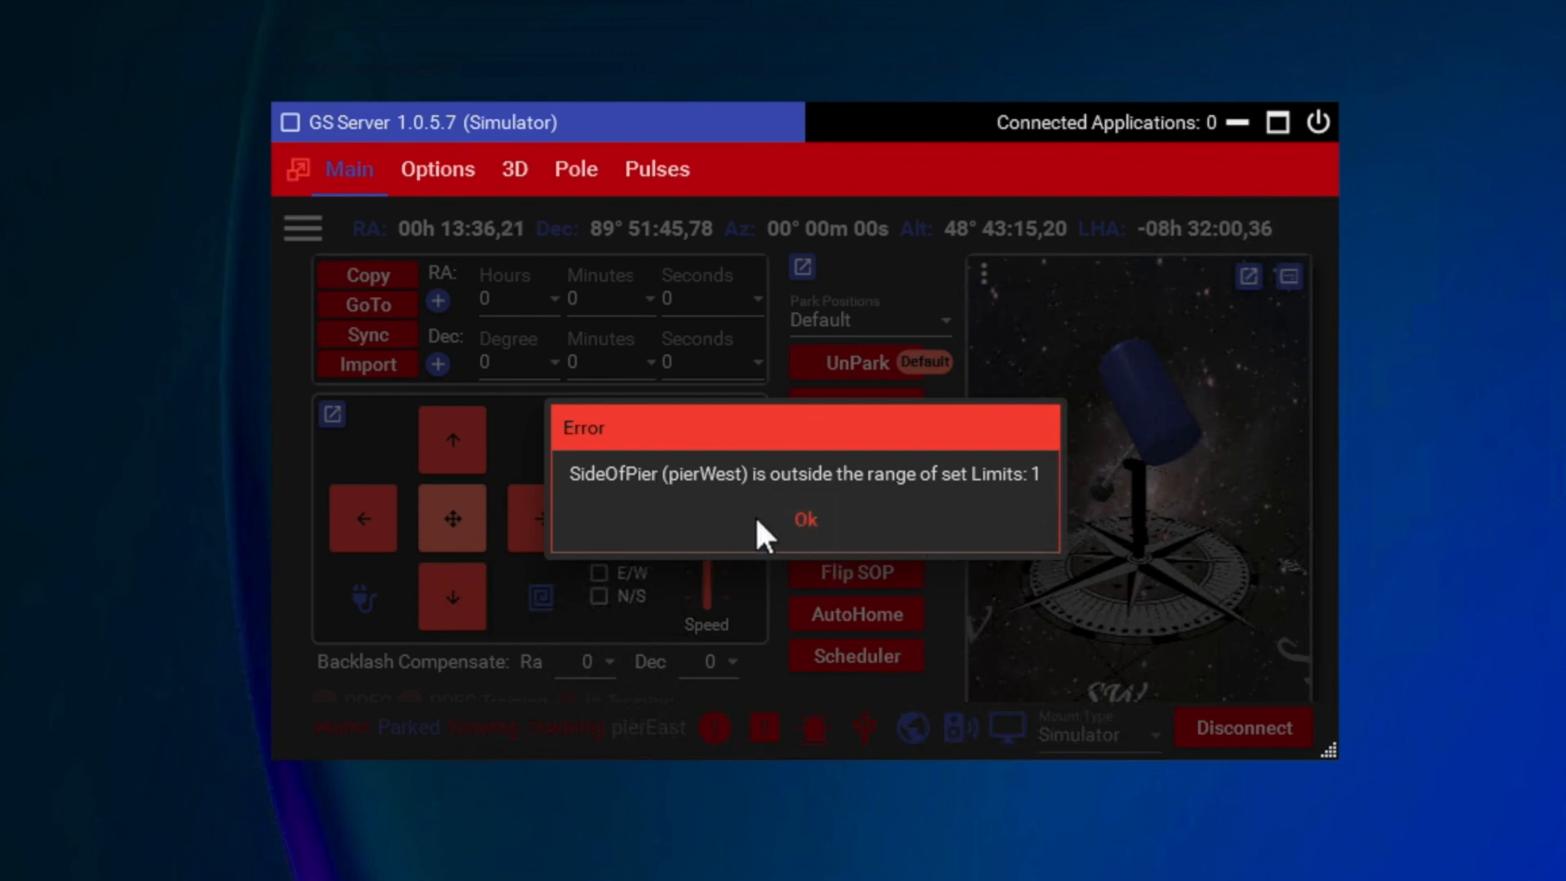
click(809, 522)
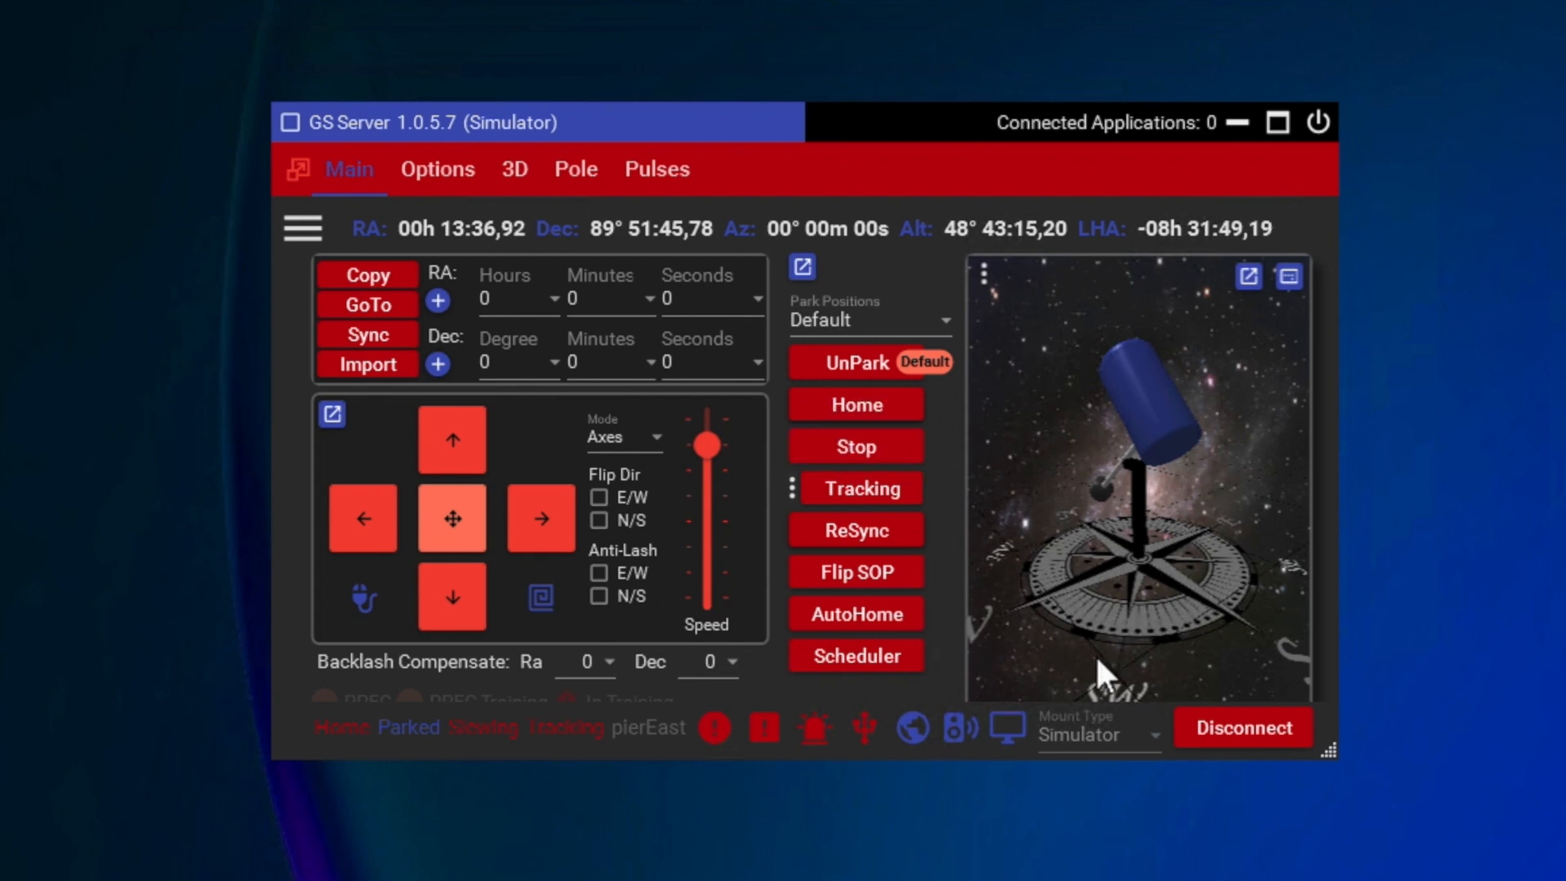
Step: Check the scheduler's options for parking at a set date and time, leaving them as they are
click(859, 658)
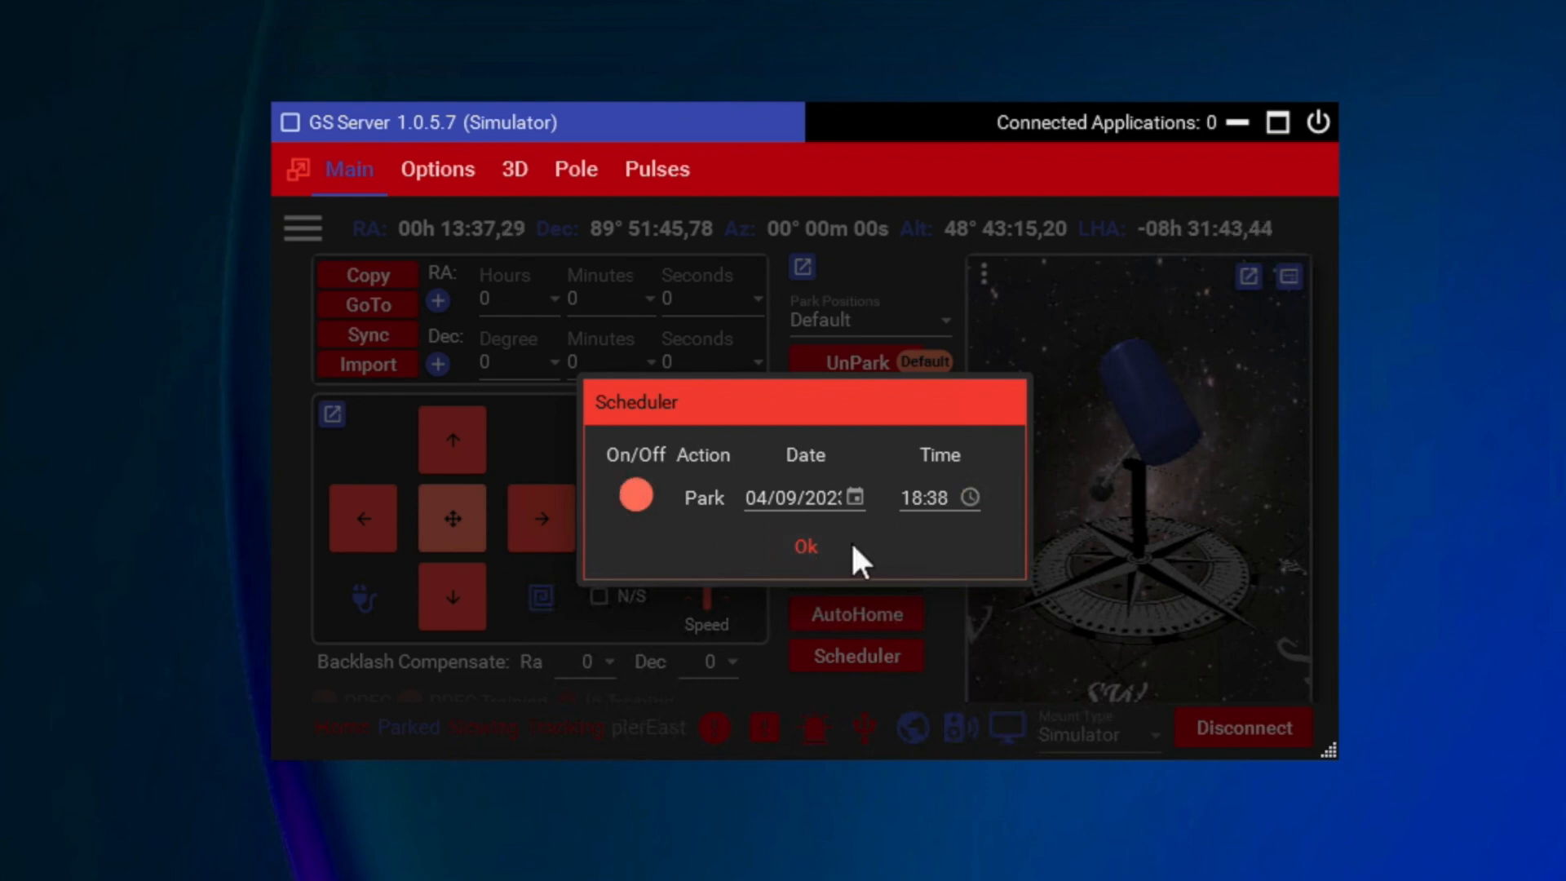
click(805, 551)
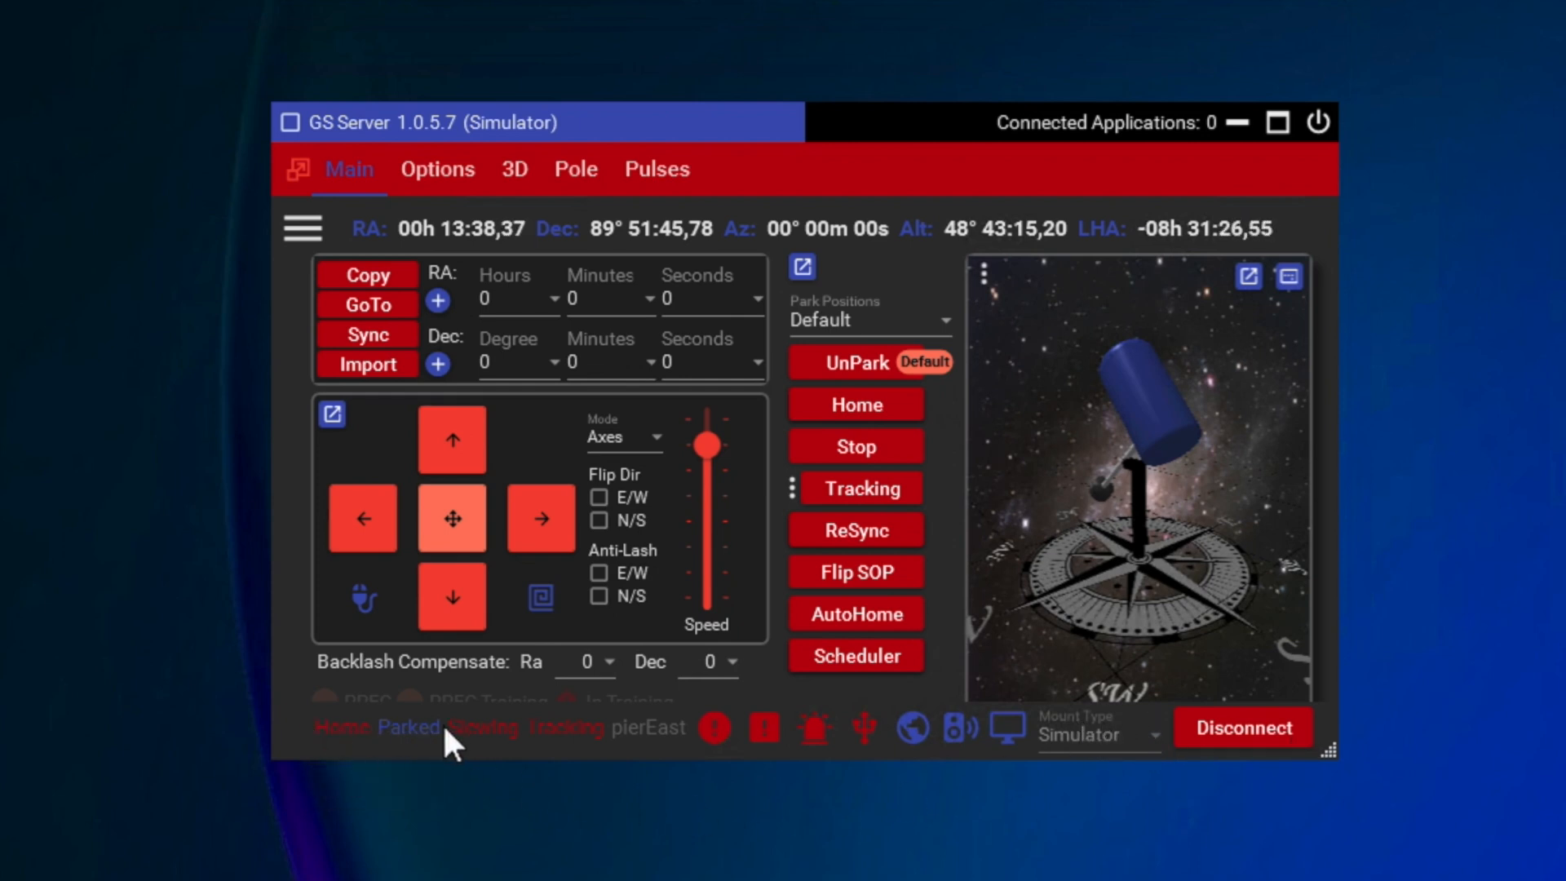
Step: Unpark the mount and view the tracking rate options
click(865, 357)
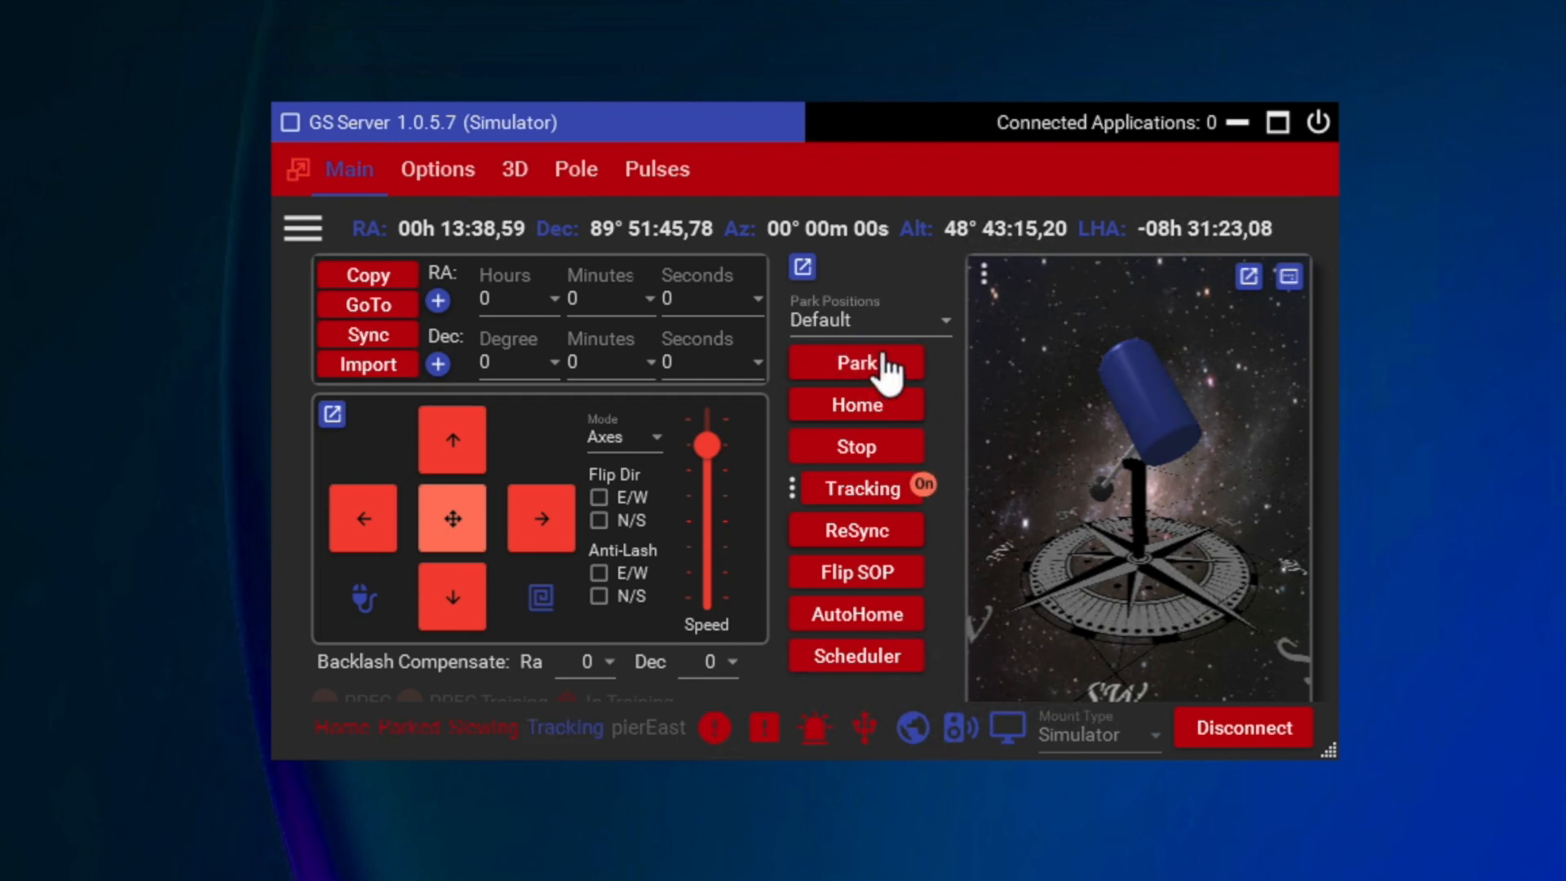
click(793, 487)
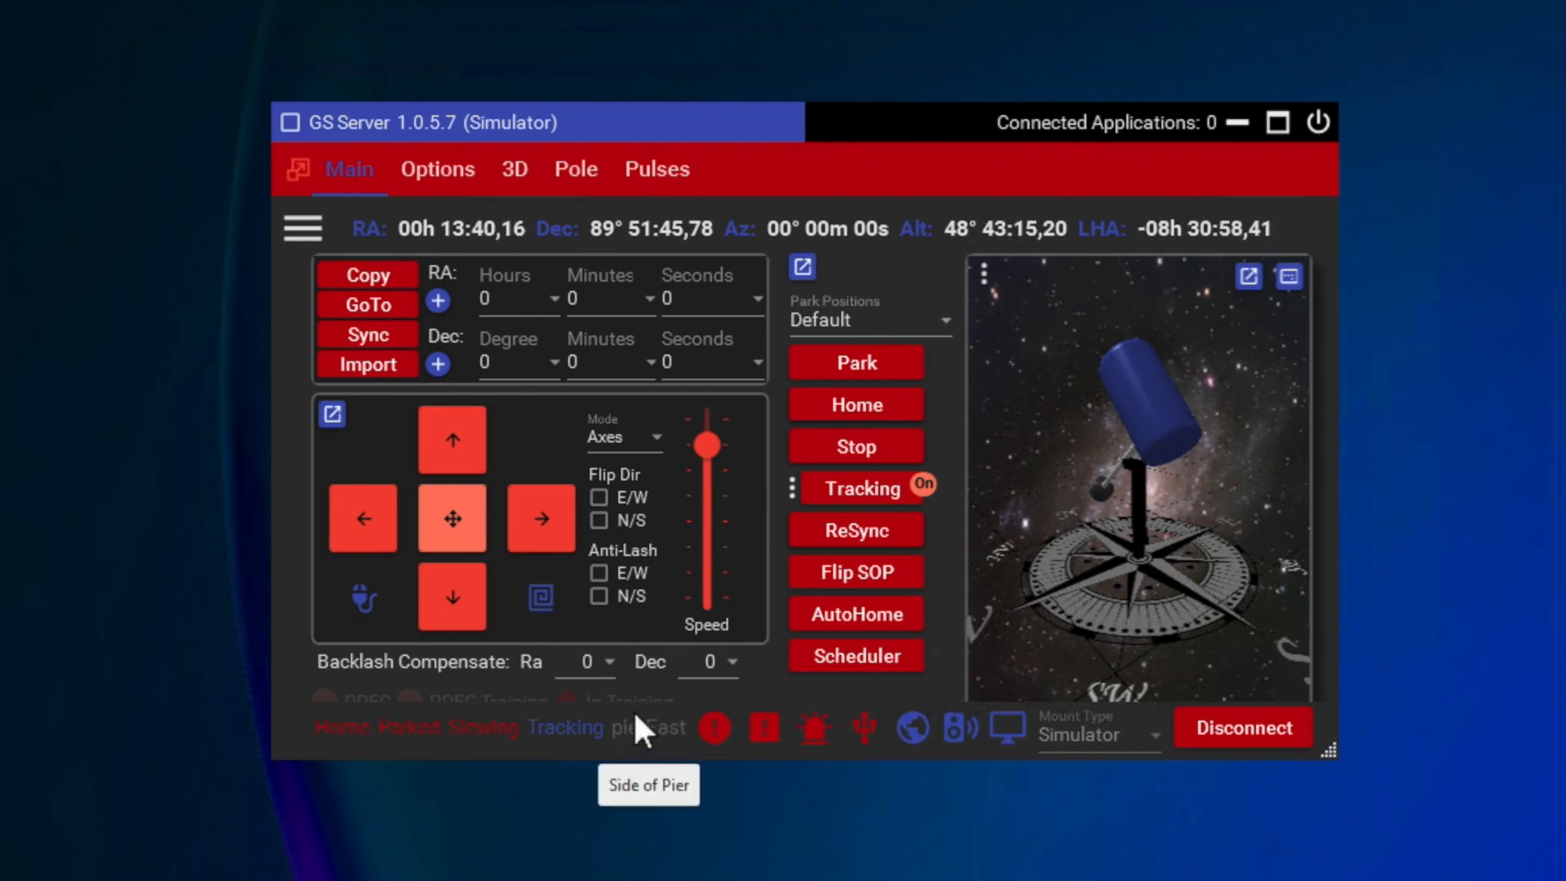
Step: Set the tracking limit to 10 degrees in the axis limit options
click(712, 726)
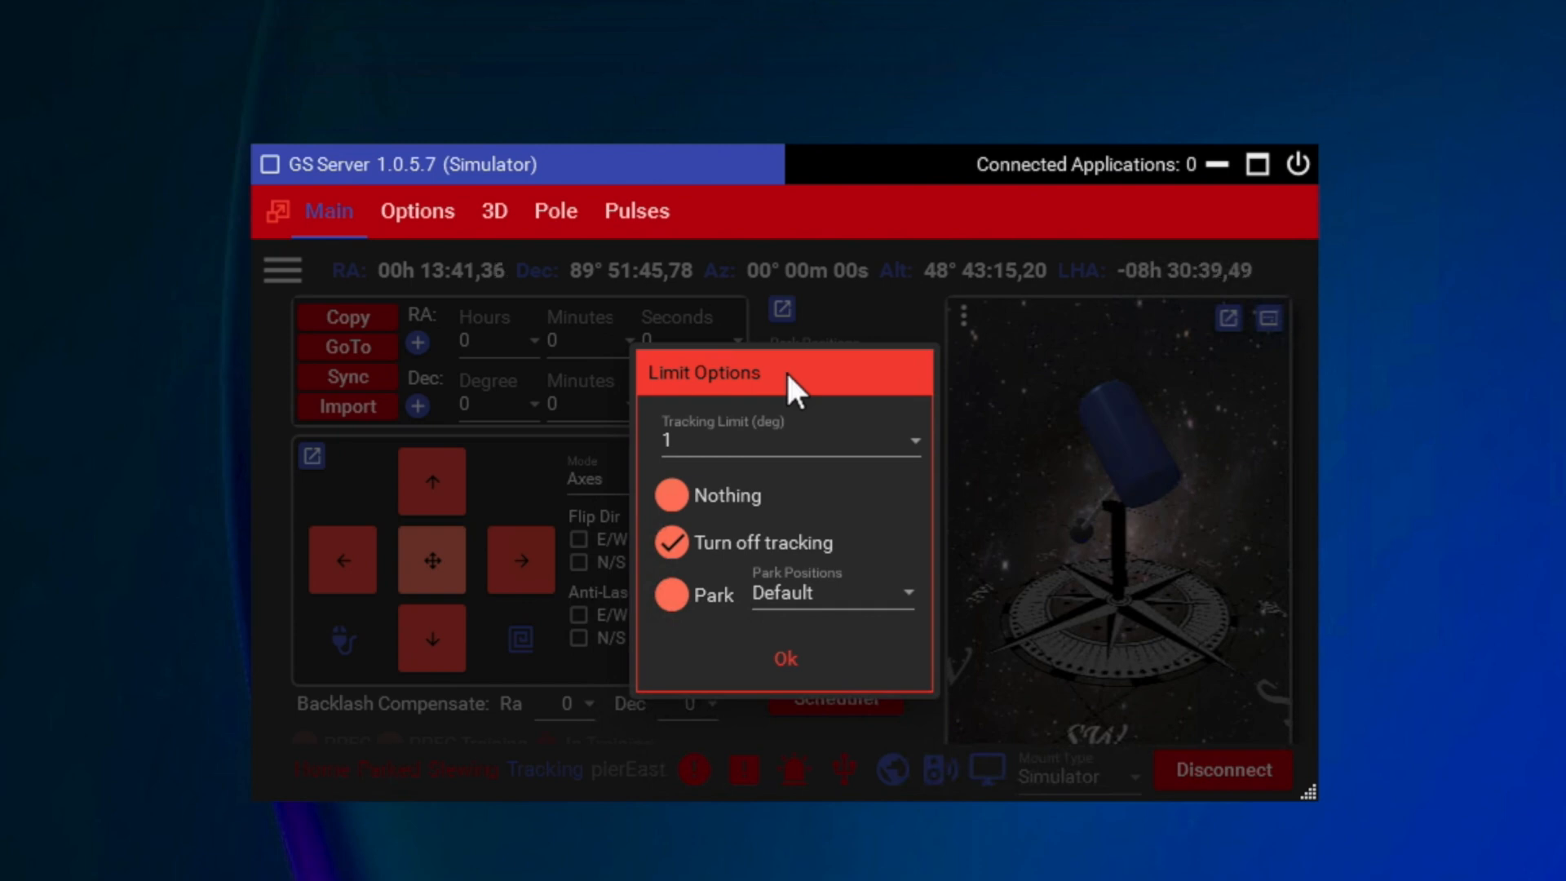
click(910, 440)
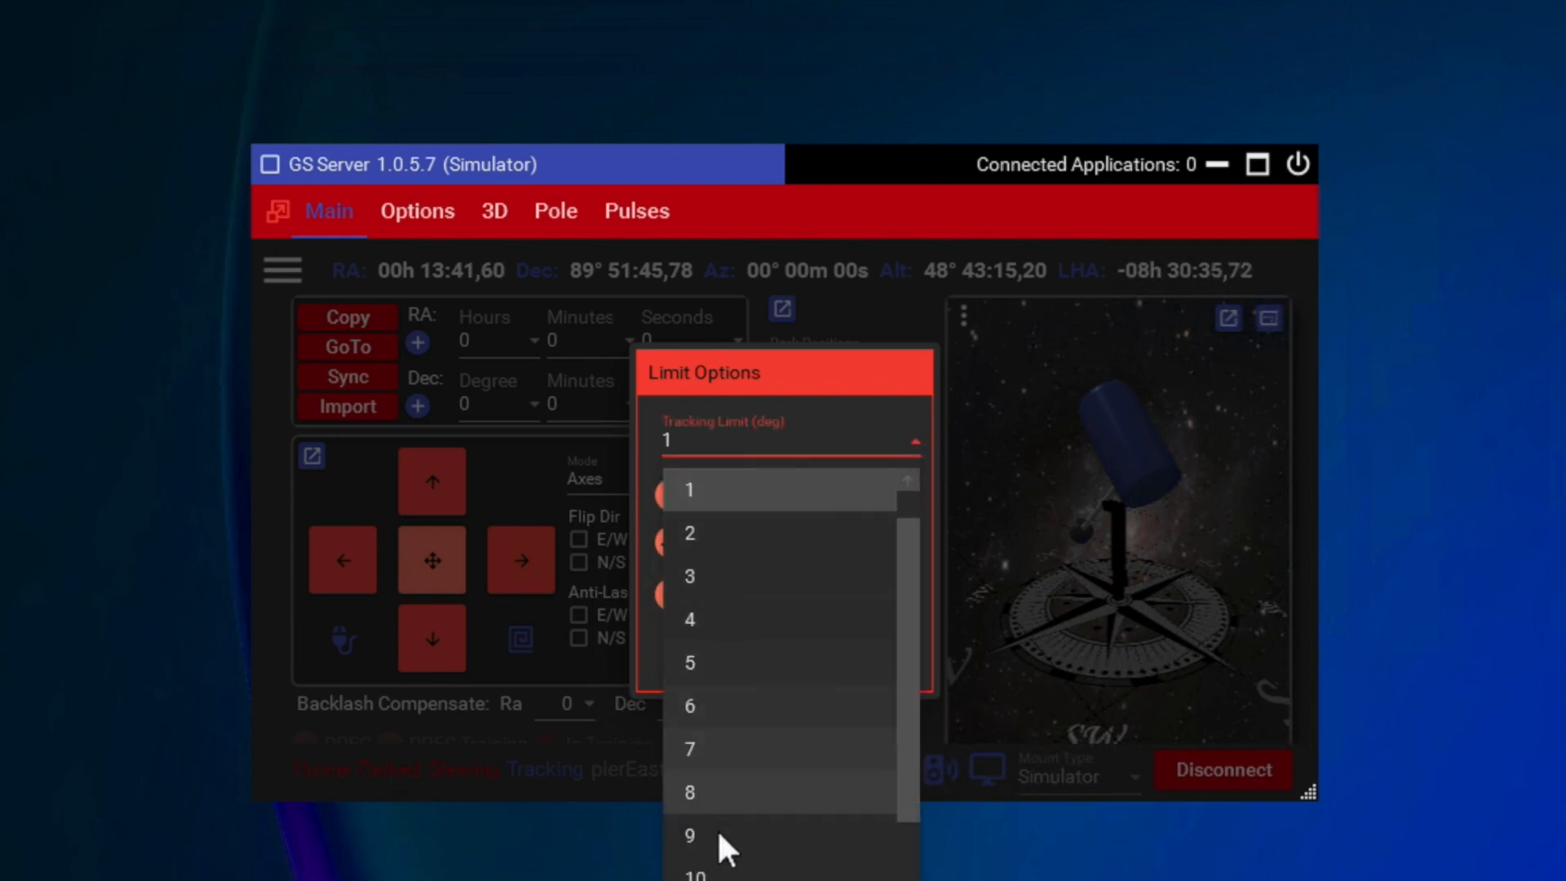
click(699, 871)
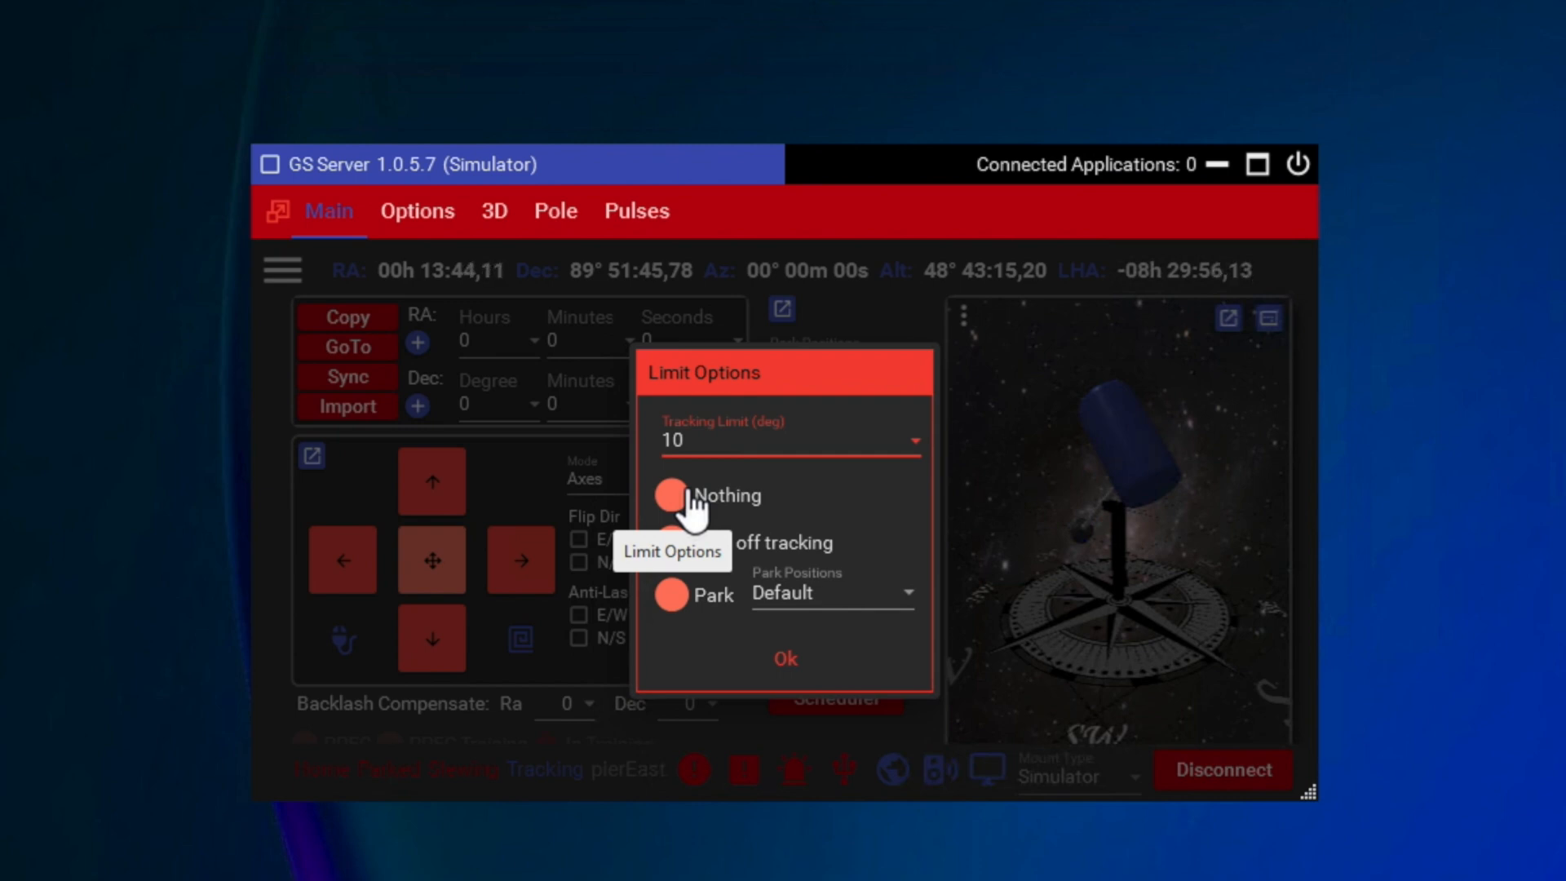
Step: Set the tracking limit to 1 degree and accept the limit options
click(914, 430)
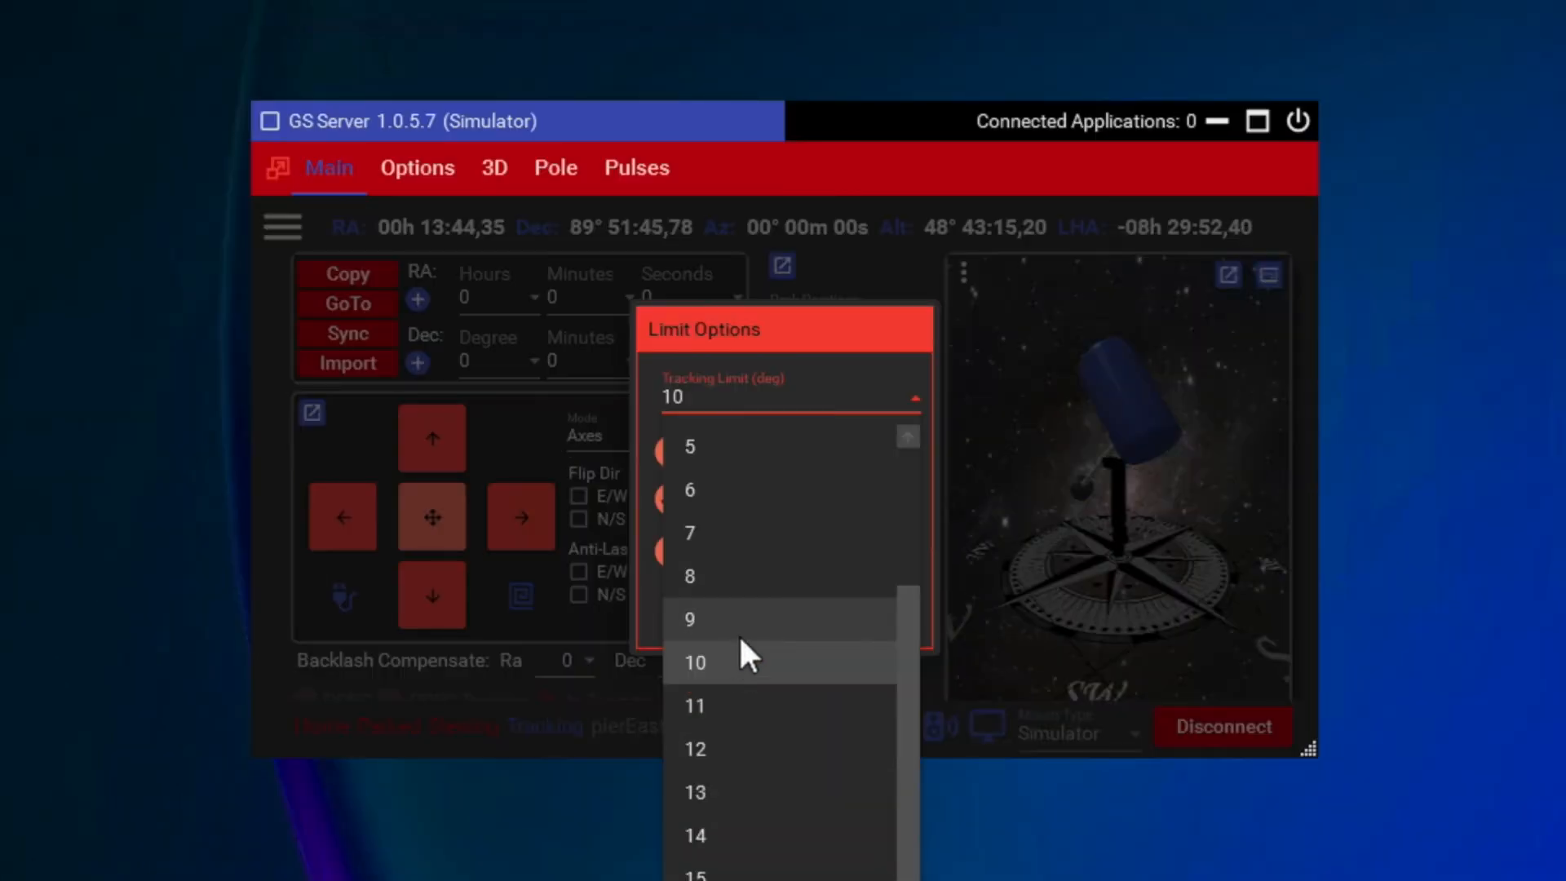
click(908, 434)
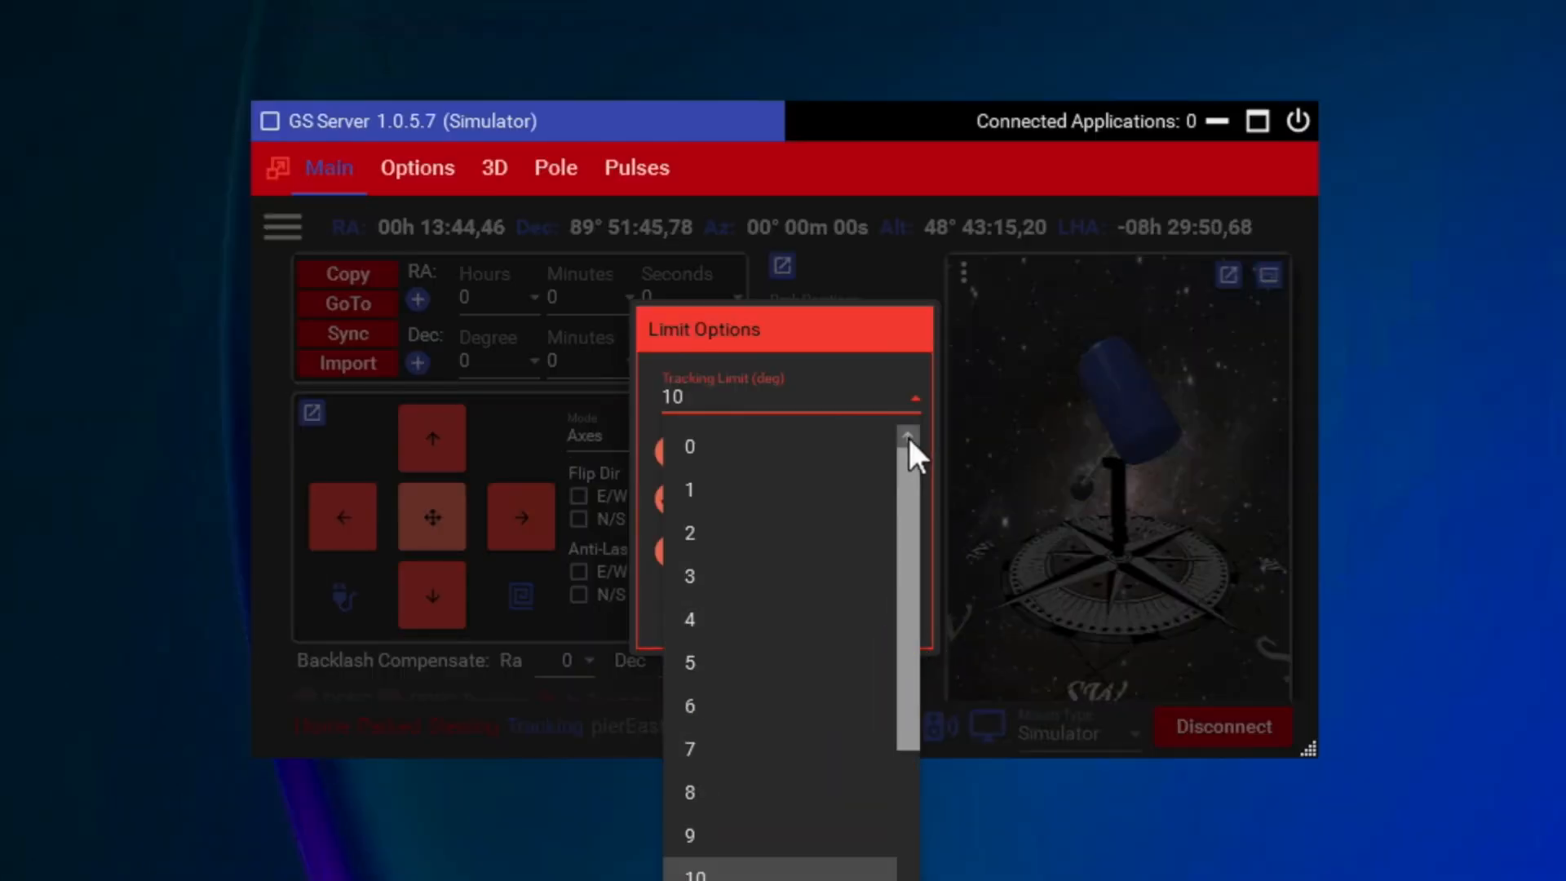
click(728, 481)
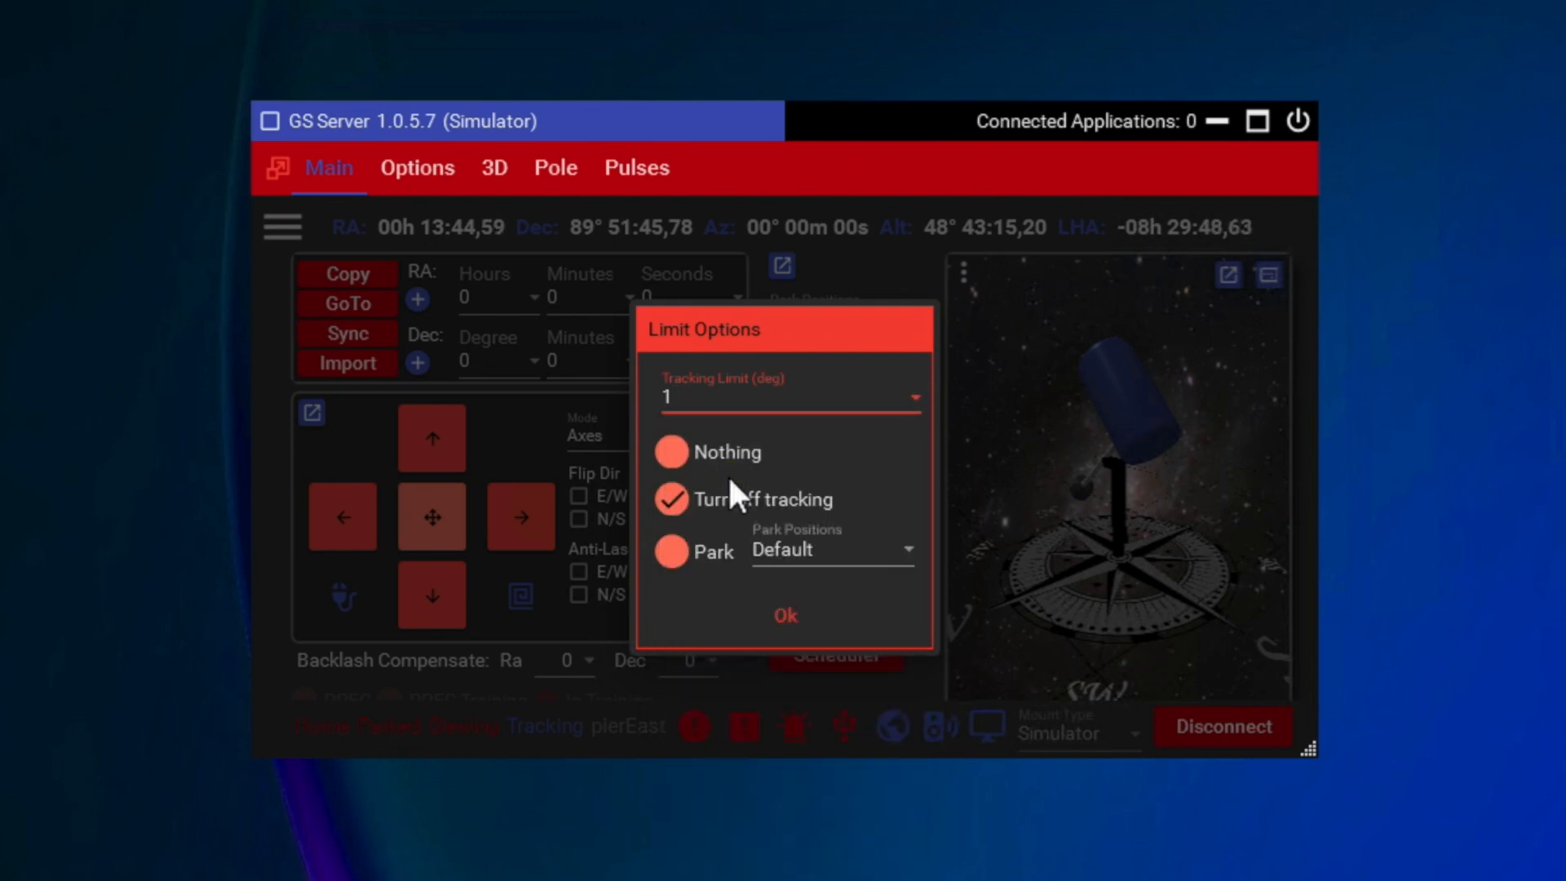
click(790, 616)
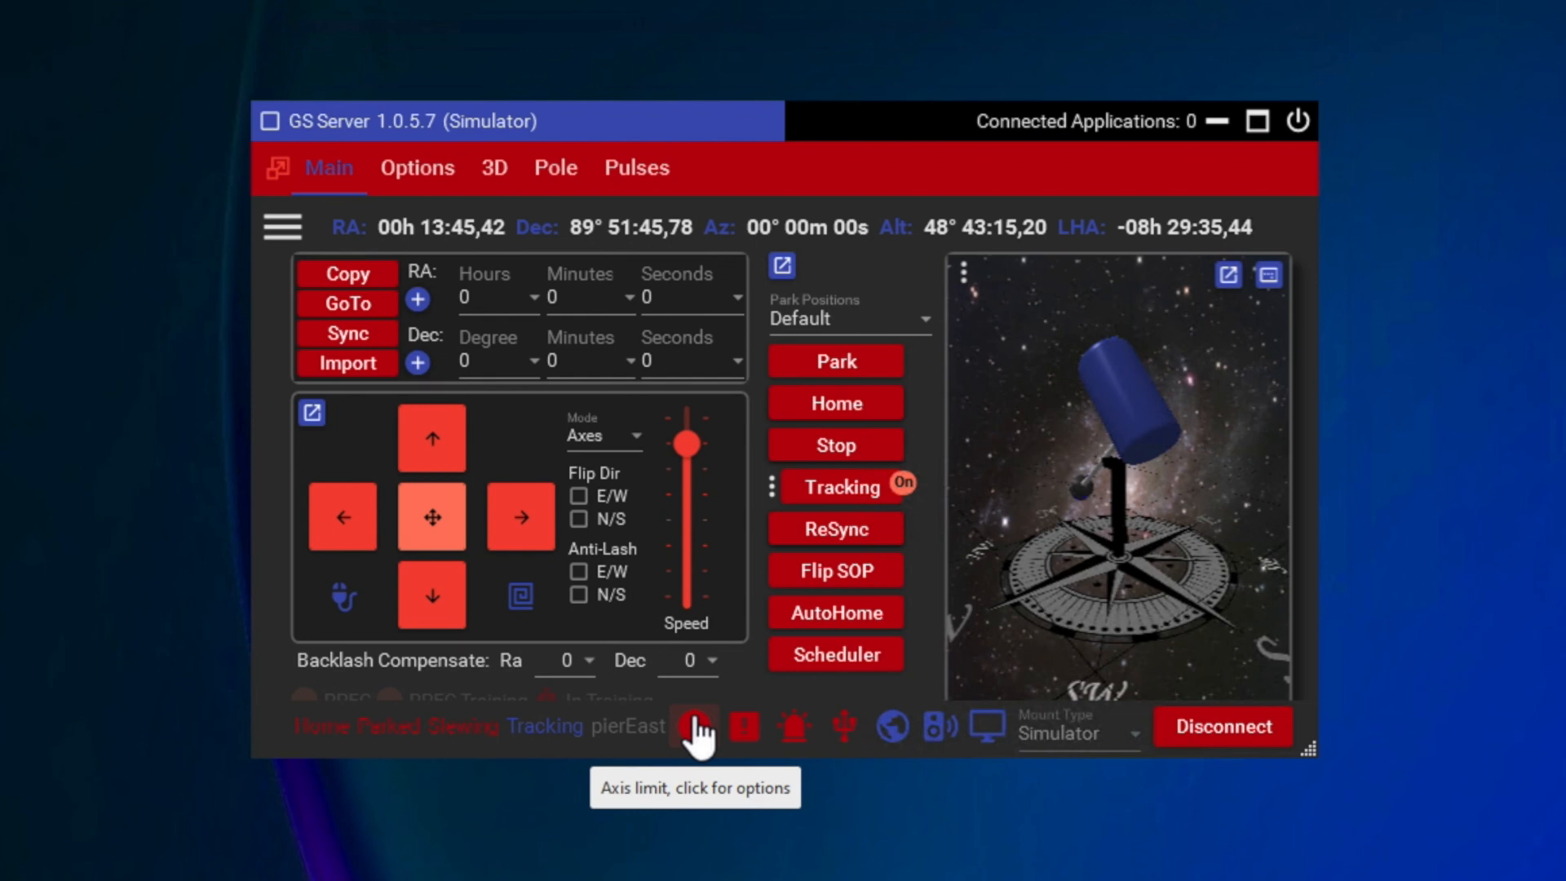
Step: Review the available flip angle values in the mount settings, leaving the setting as it is
click(282, 230)
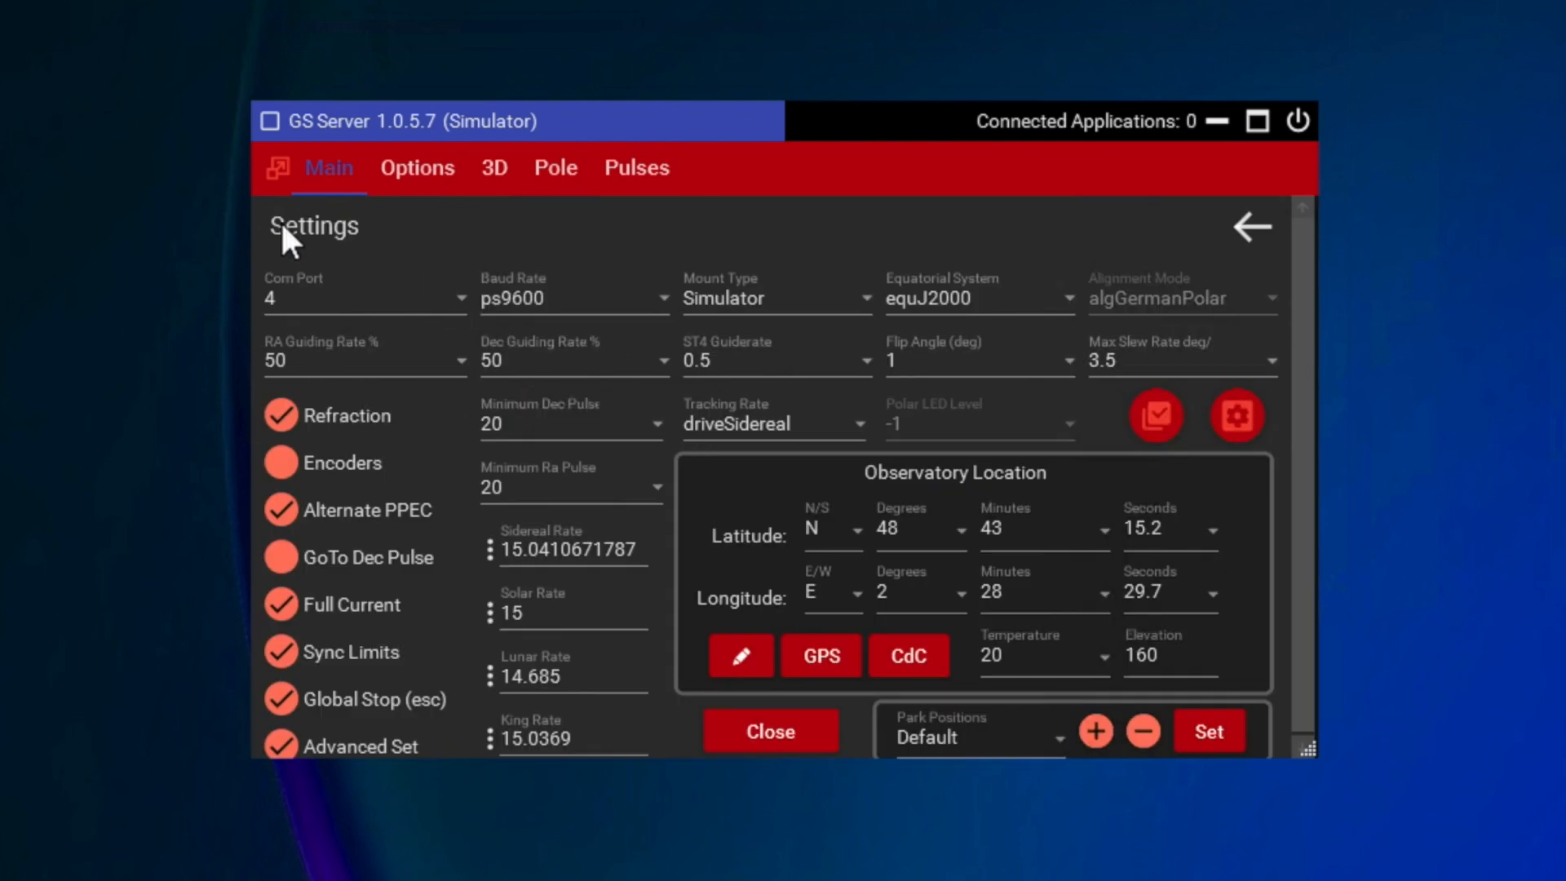
click(1067, 350)
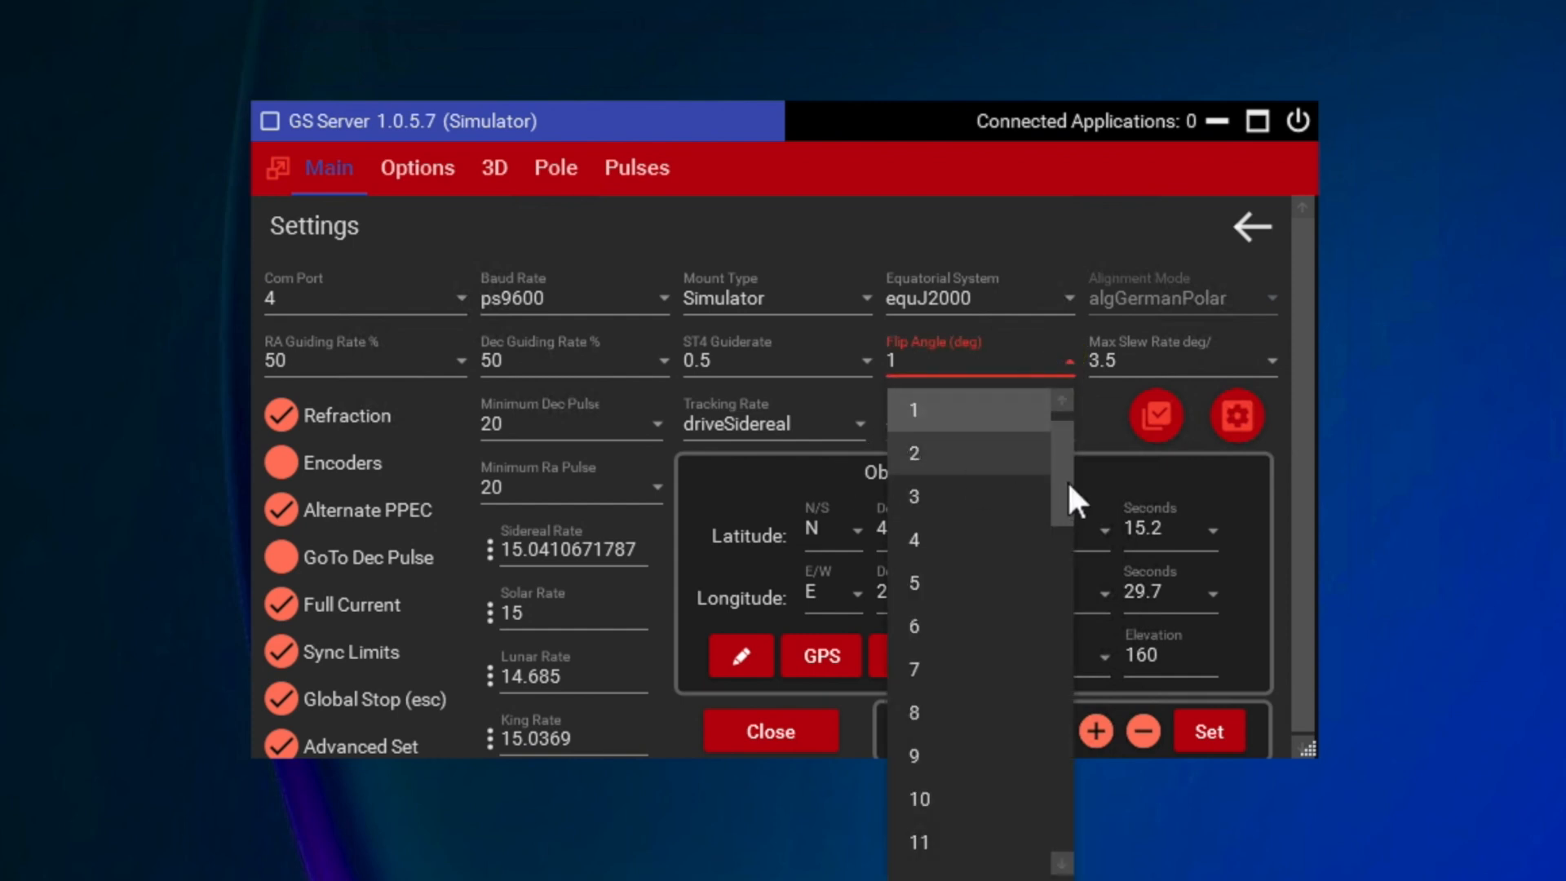
drag(1054, 445, 1055, 436)
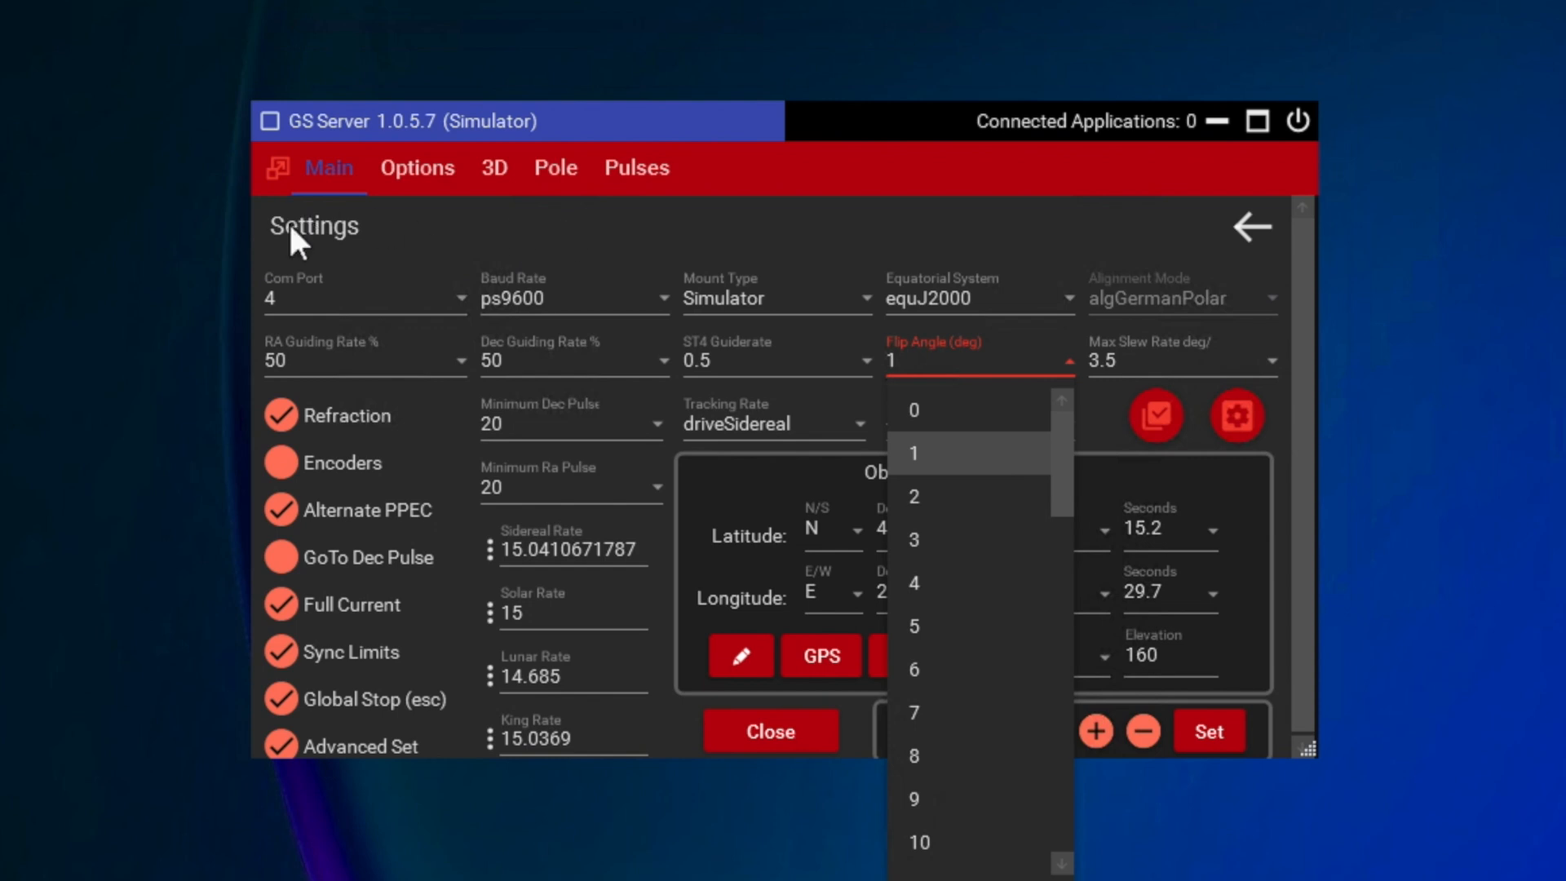
click(1246, 212)
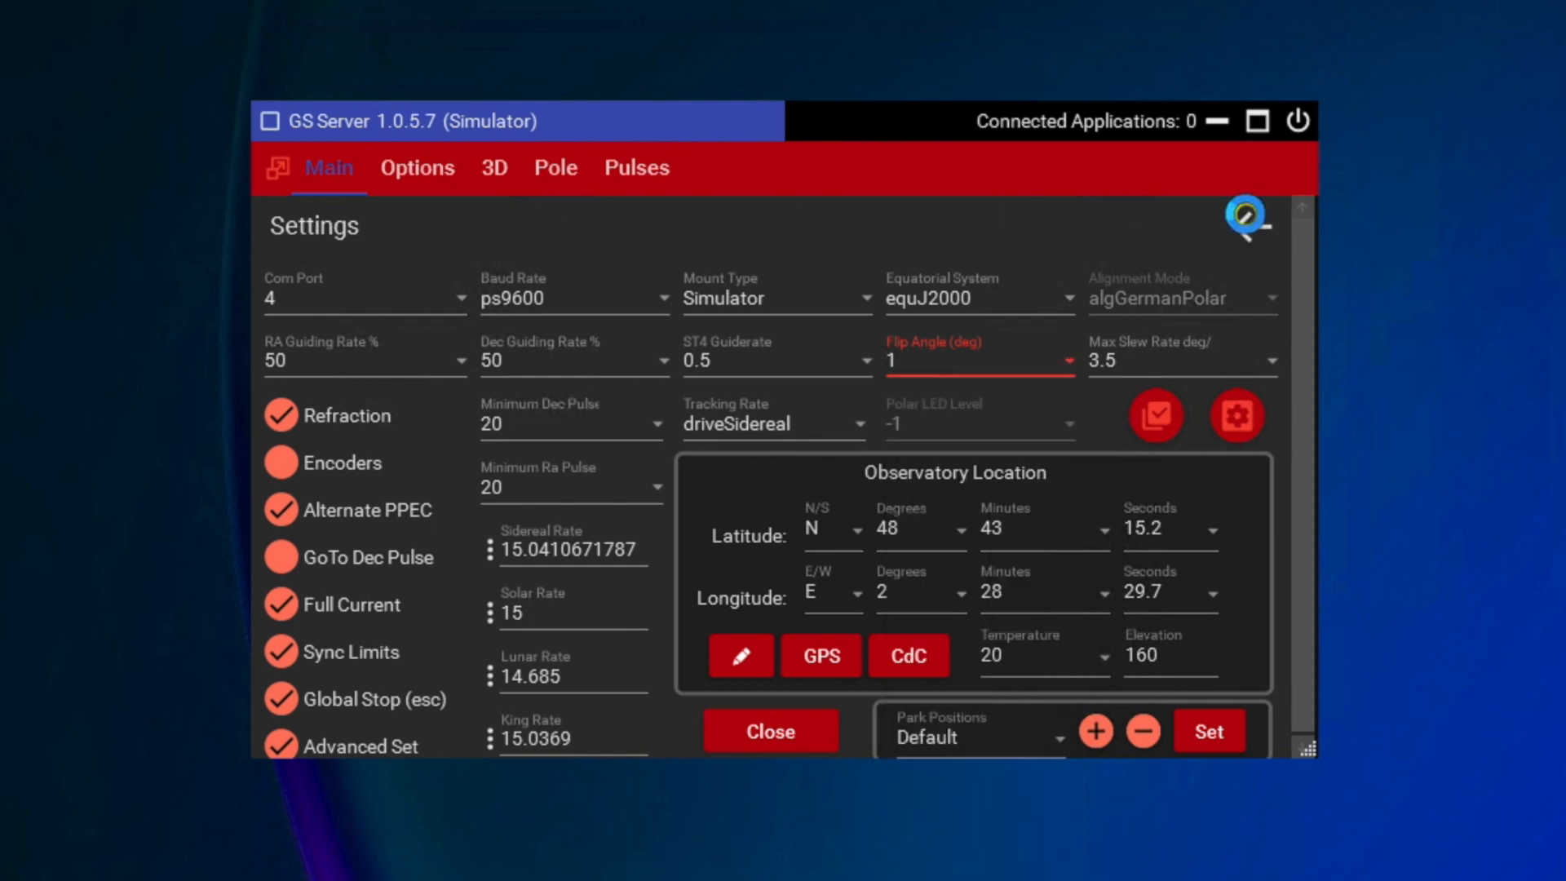
click(1248, 220)
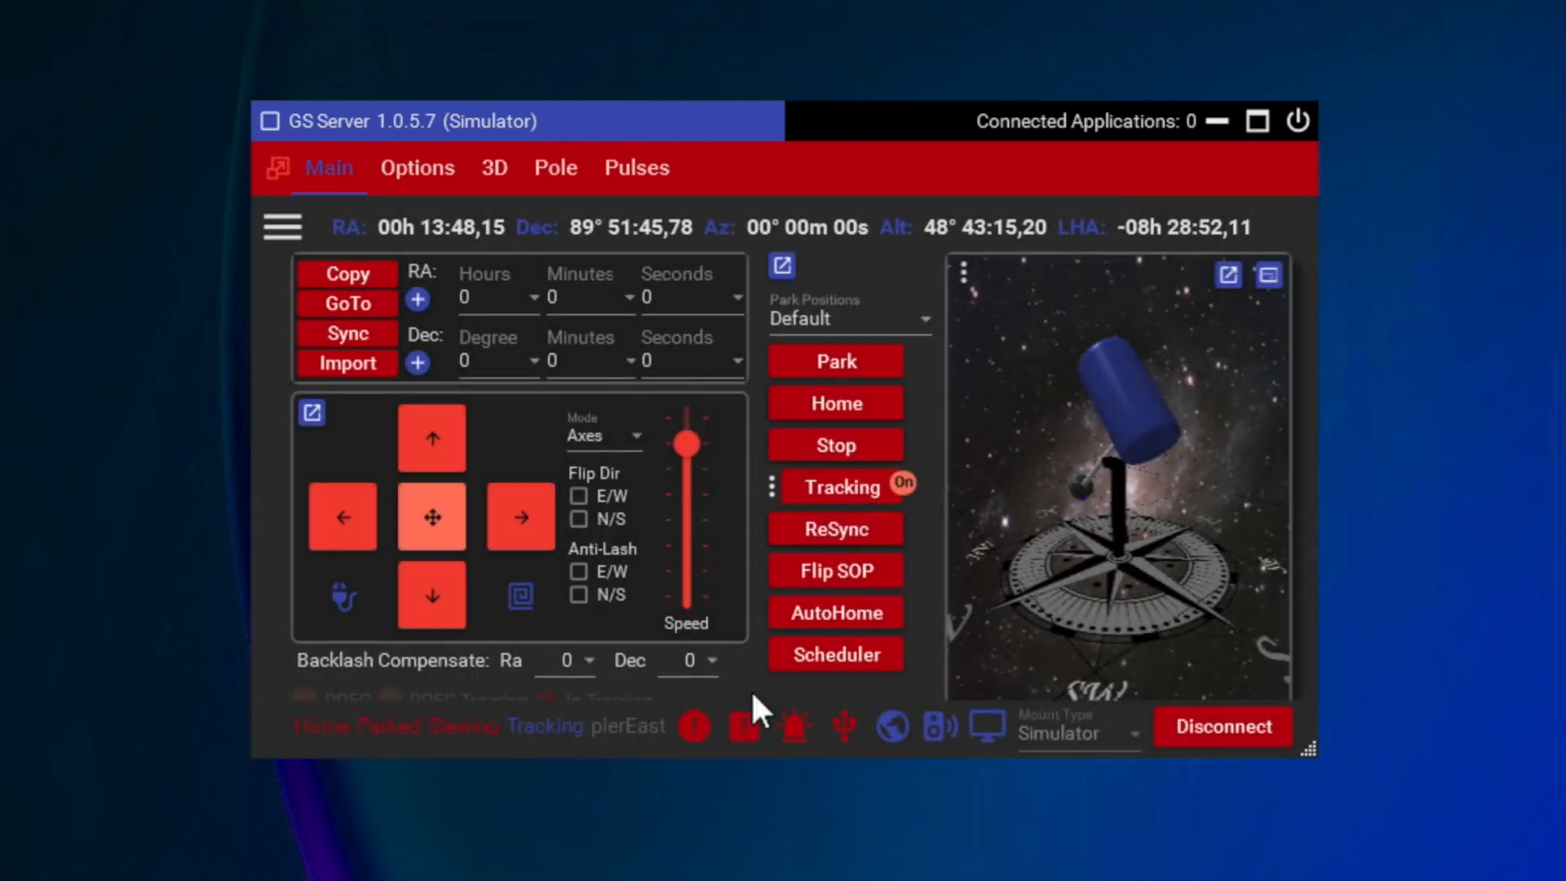
Step: Check the mount information for the connected simulator mount and close it
click(796, 725)
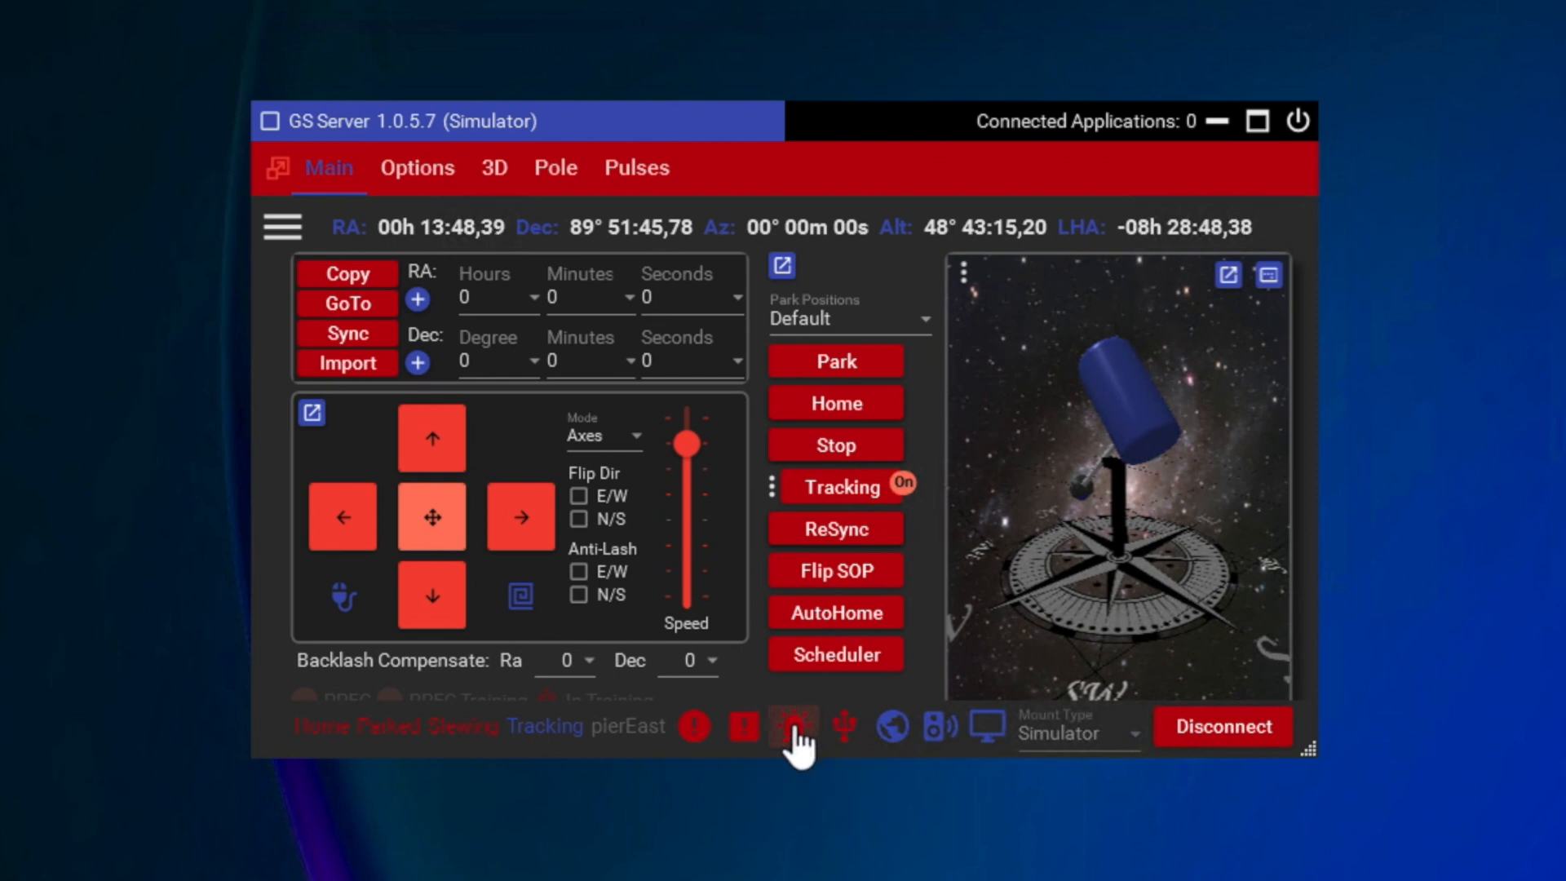
click(743, 728)
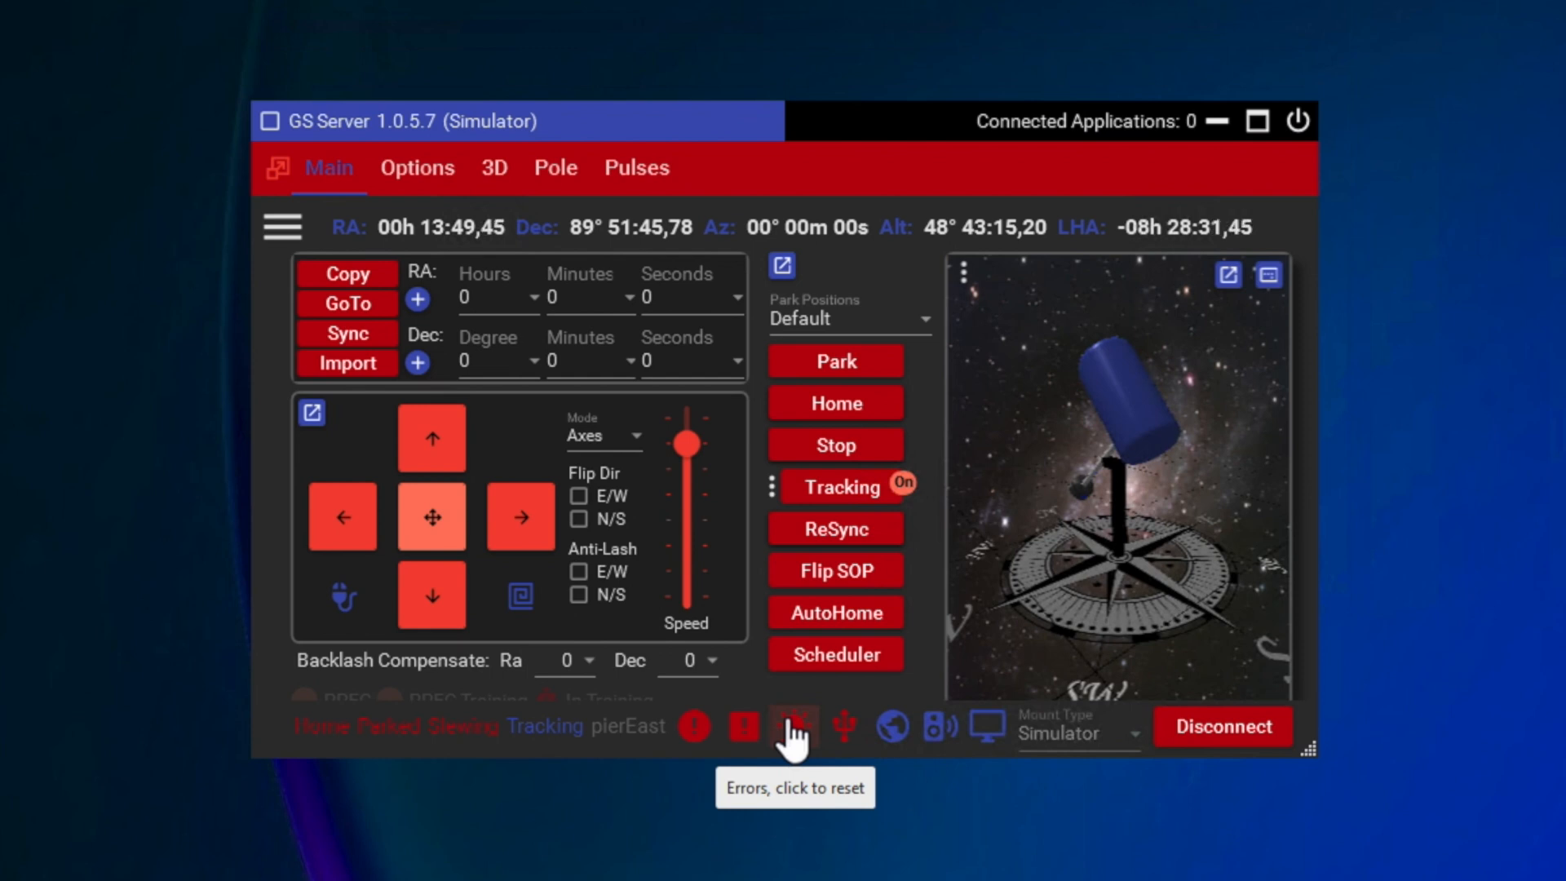
click(840, 711)
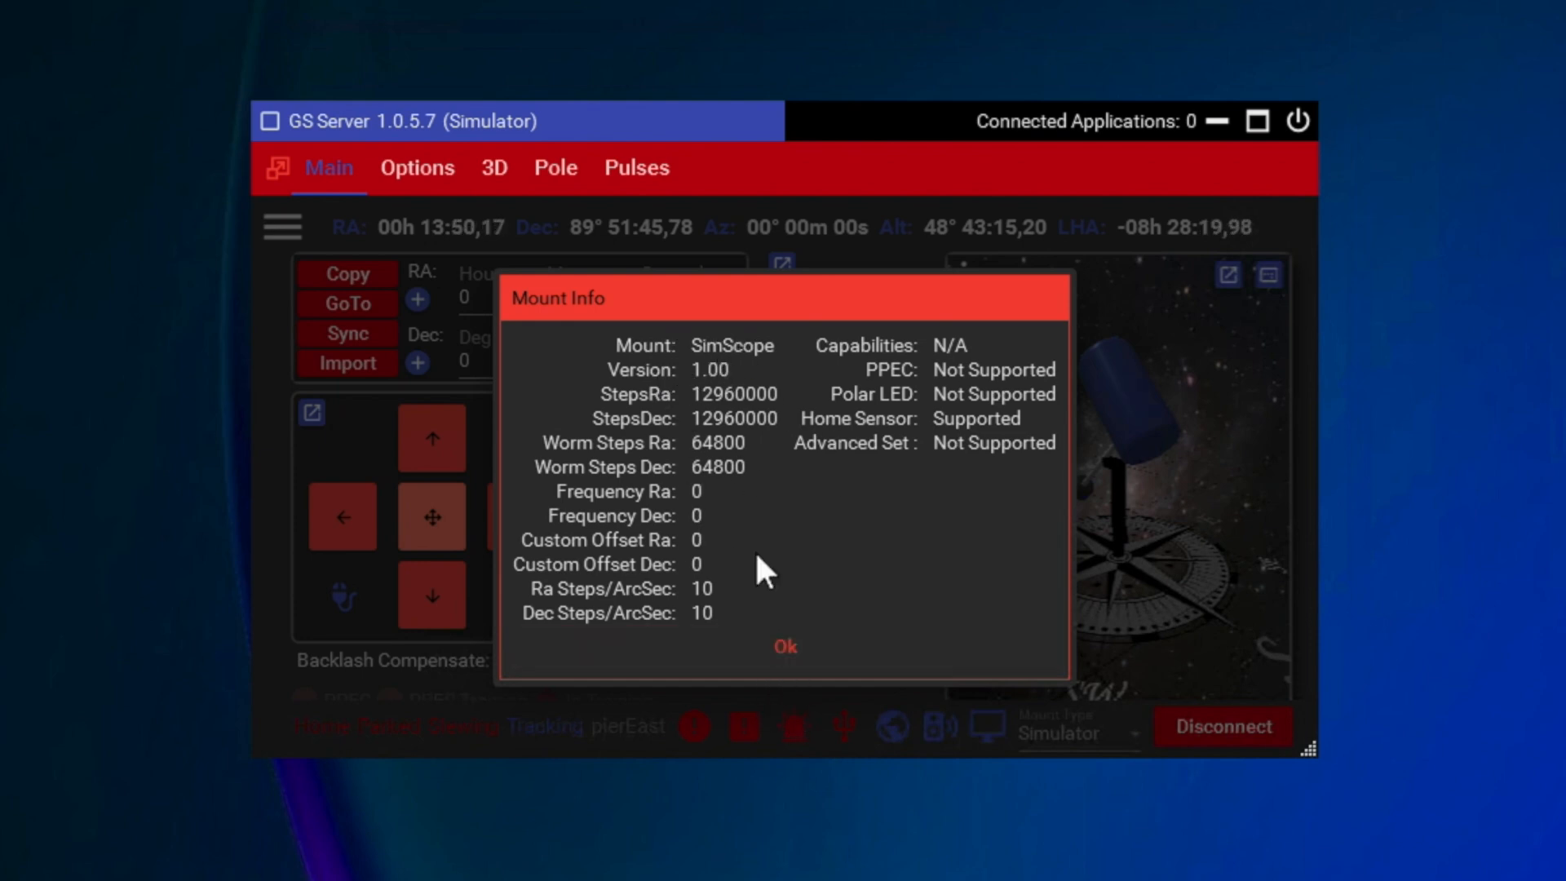
click(784, 652)
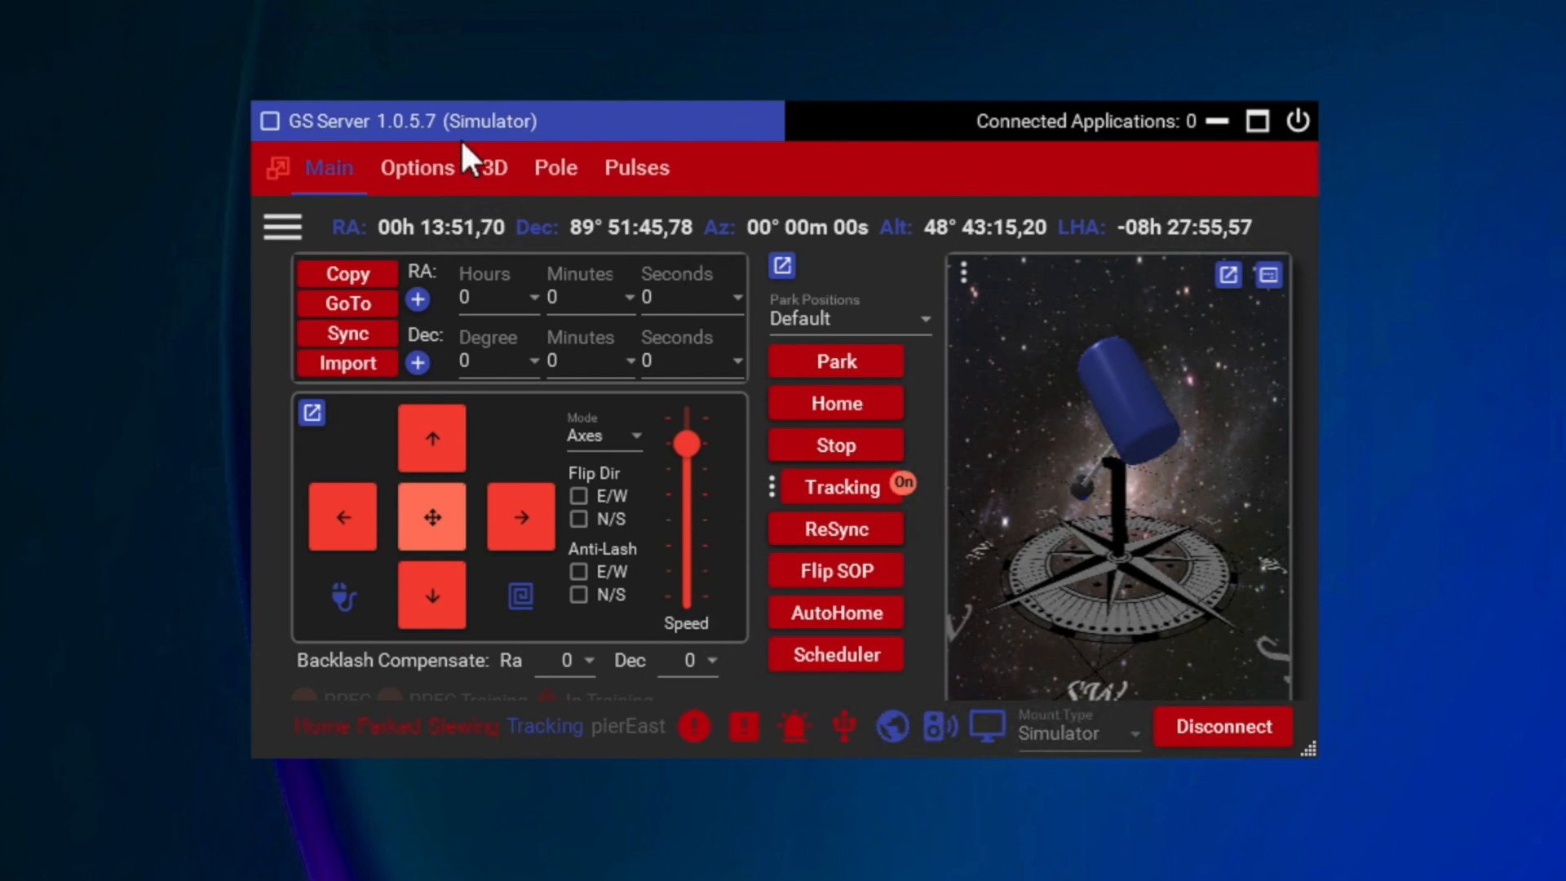
Step: Review the application options and try toggling Voice, Beep and the Focuser tab before returning to the main mount view
click(421, 165)
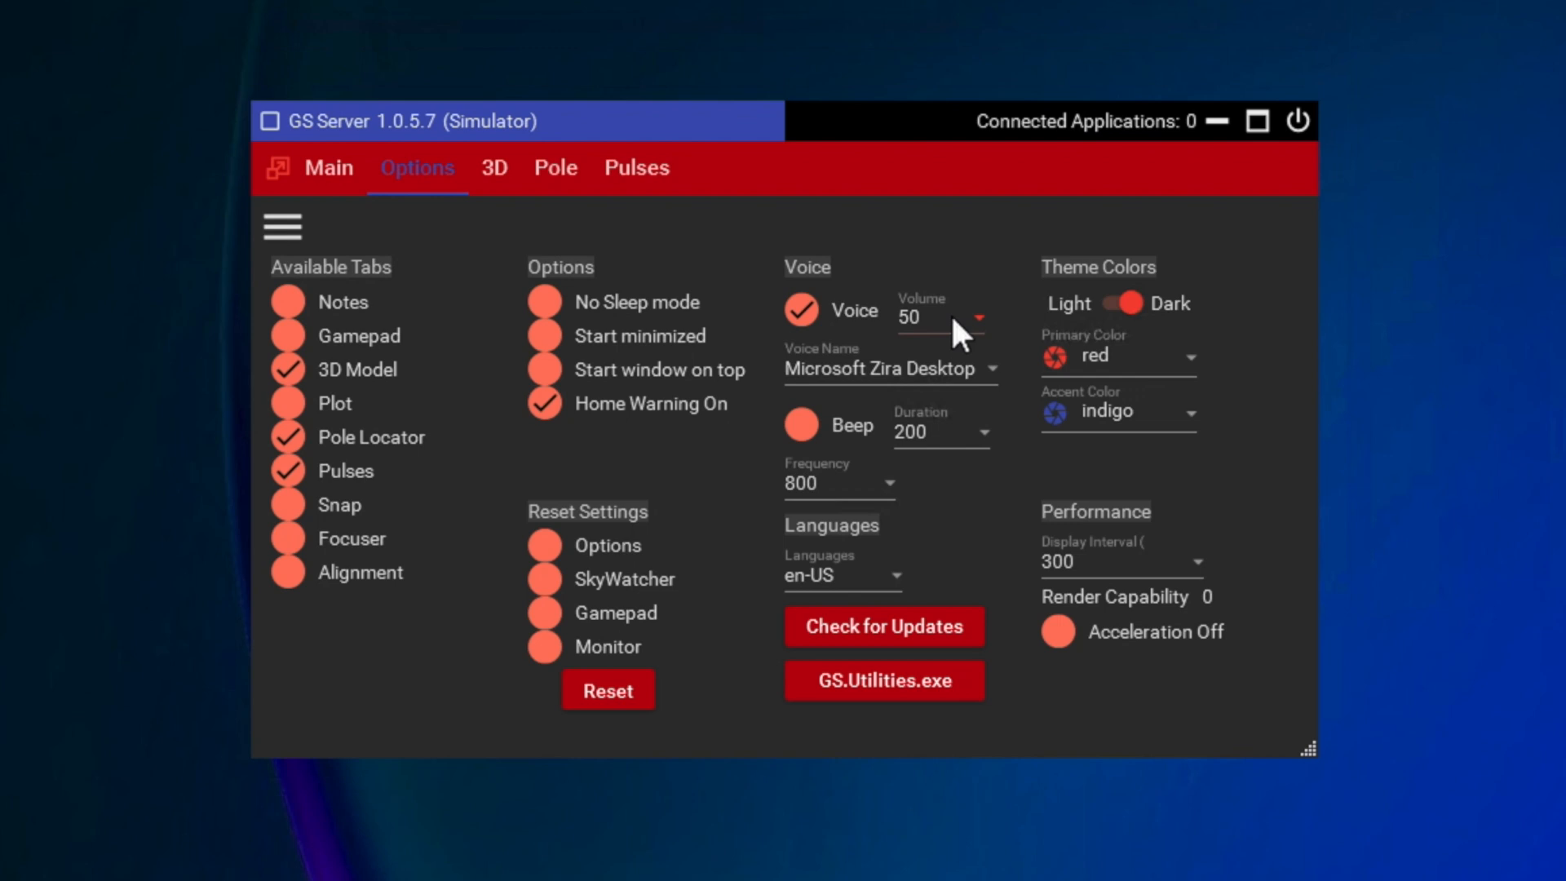
click(804, 318)
click(804, 319)
click(792, 434)
click(281, 541)
click(293, 544)
click(324, 168)
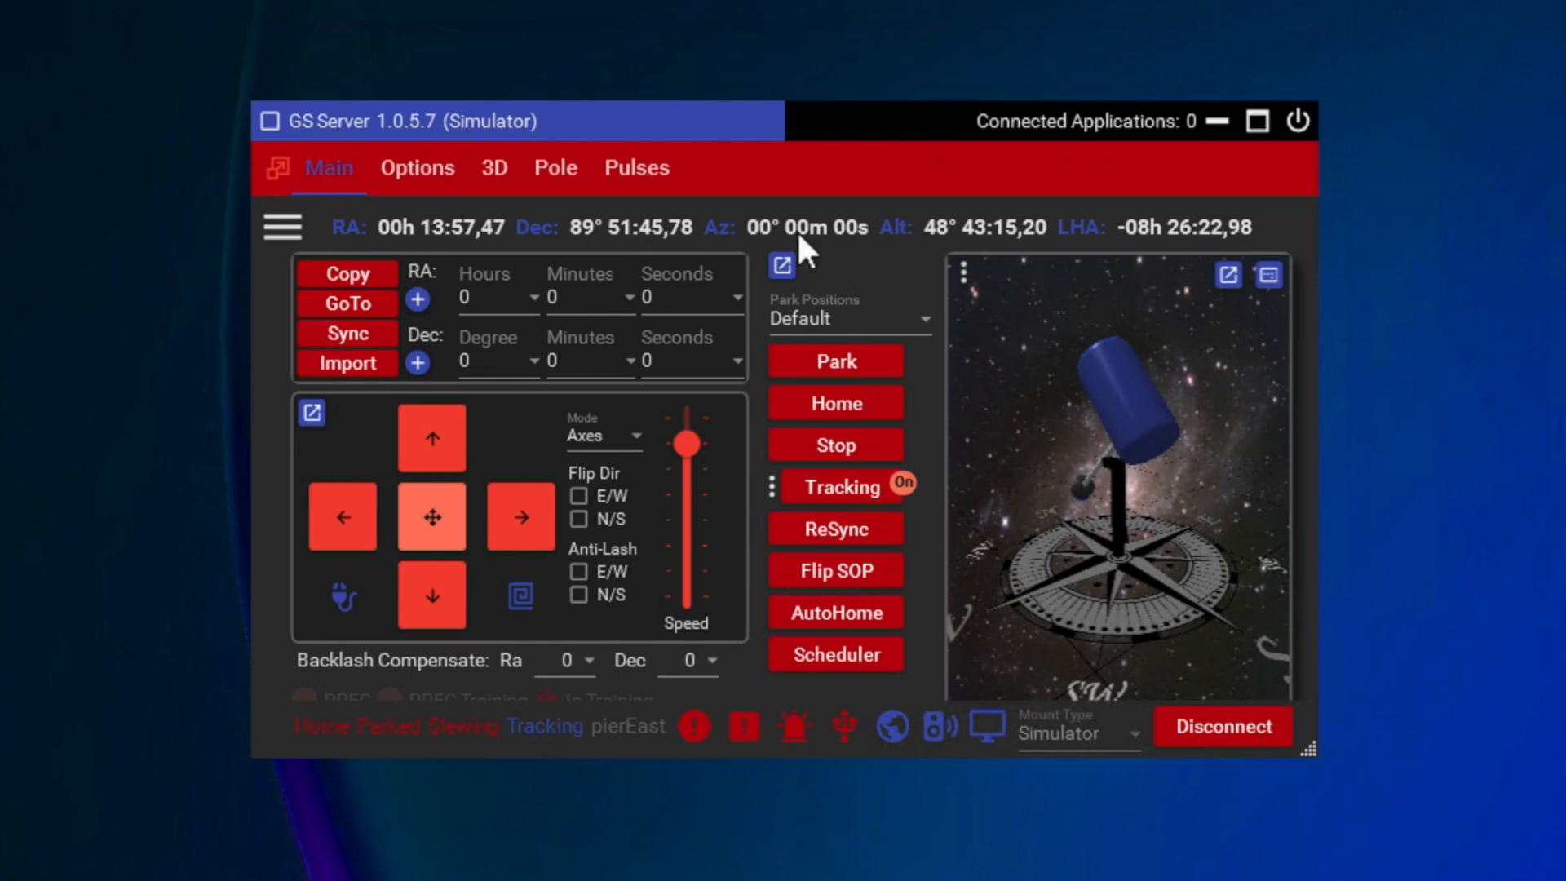
Step: Examine the full-size 3D mount model and return to the main mount view
click(504, 173)
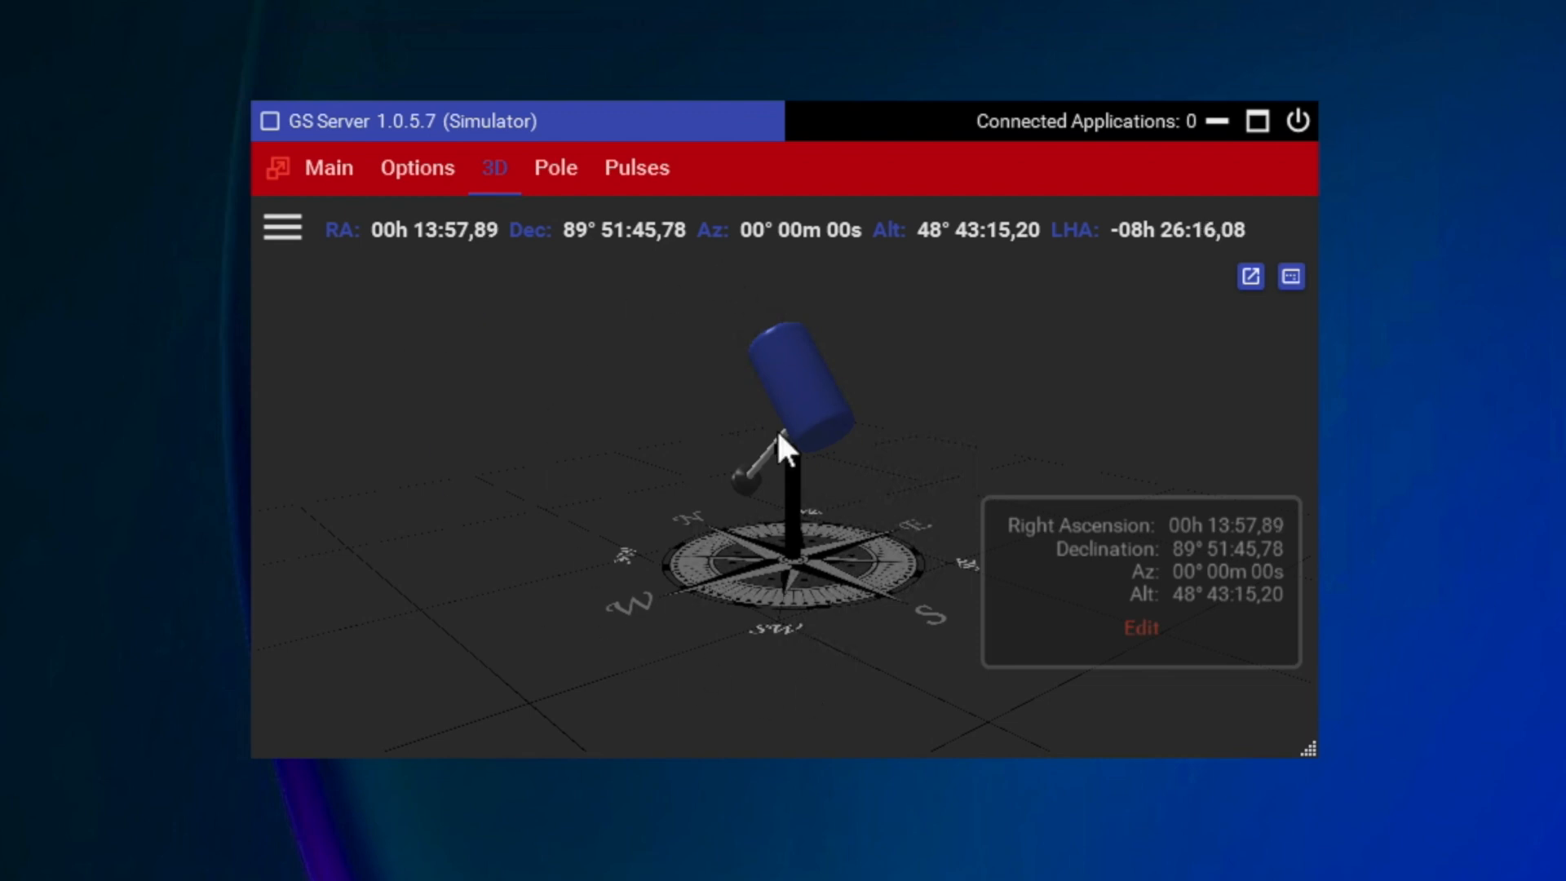
click(346, 168)
click(345, 166)
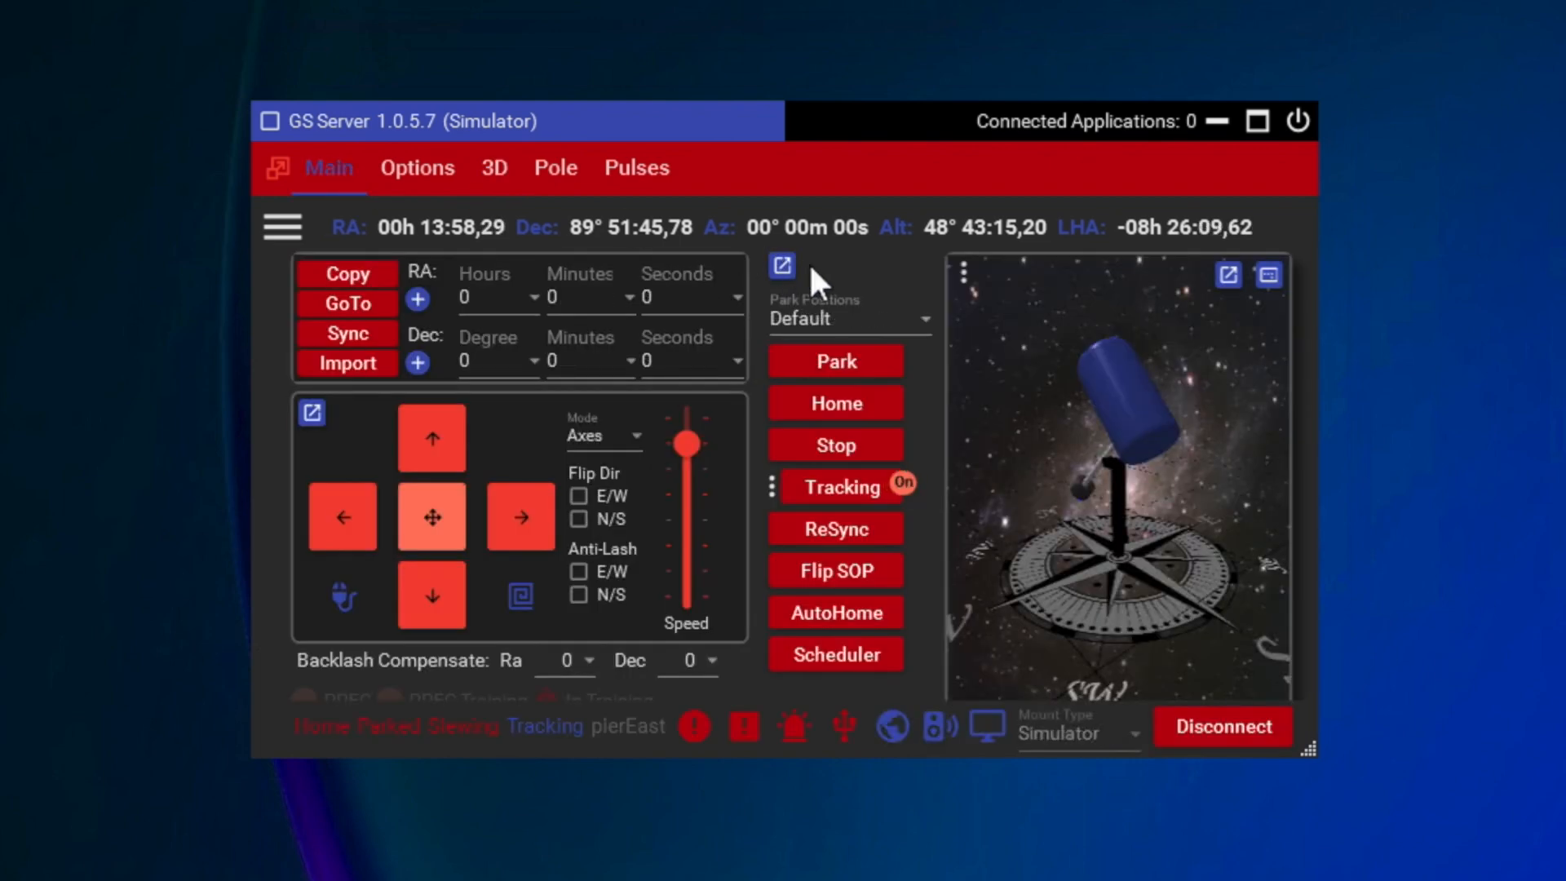
Step: Try the None and AltAz displays for the main view's side display, and switch it back to 3D
click(967, 272)
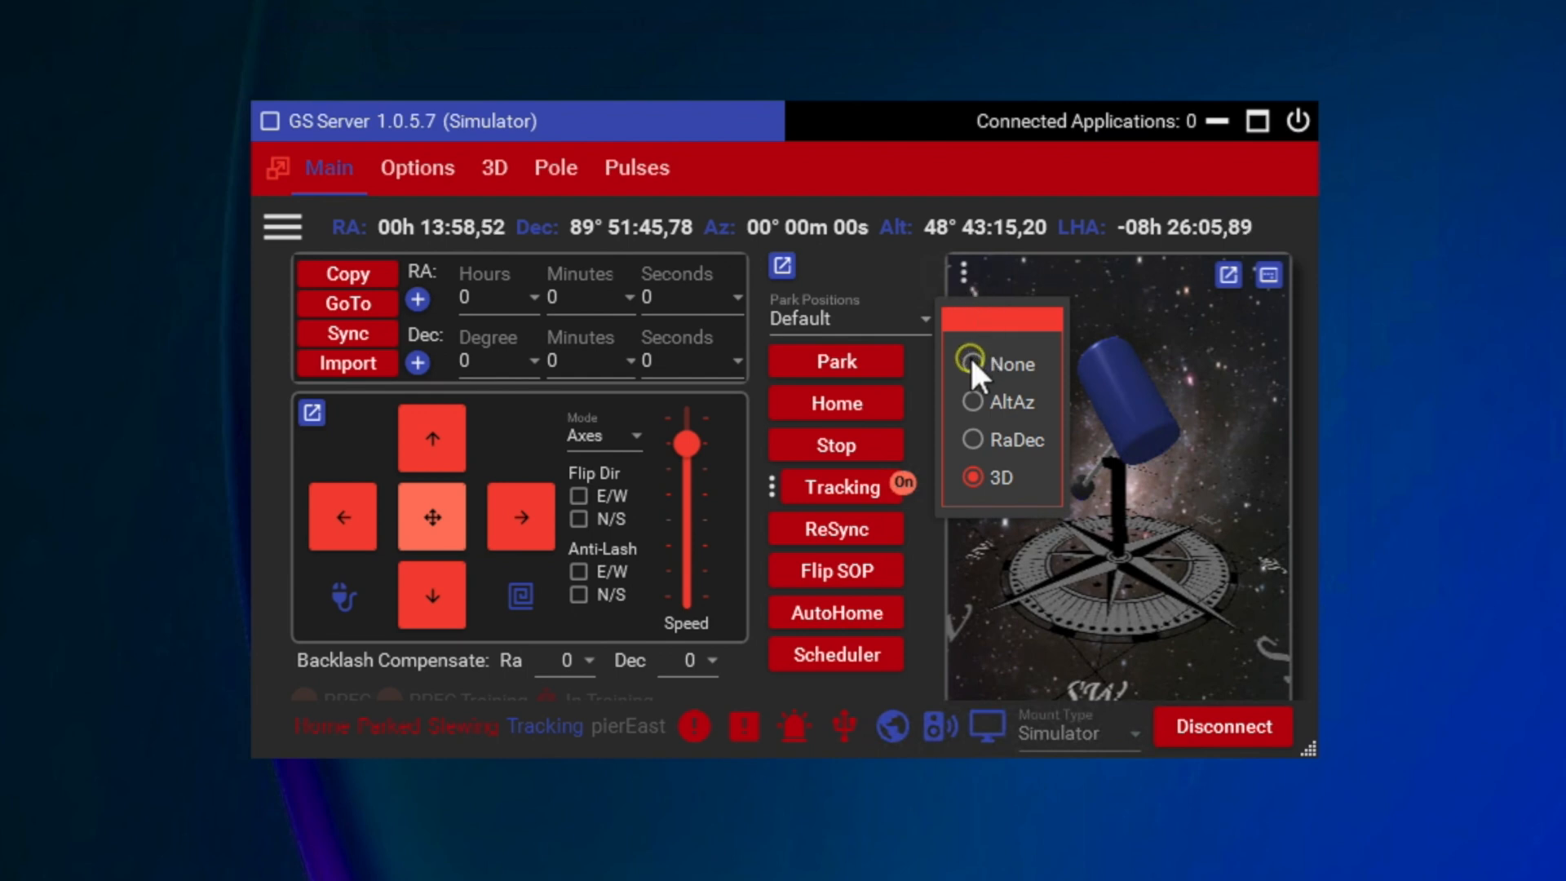
click(971, 360)
click(966, 277)
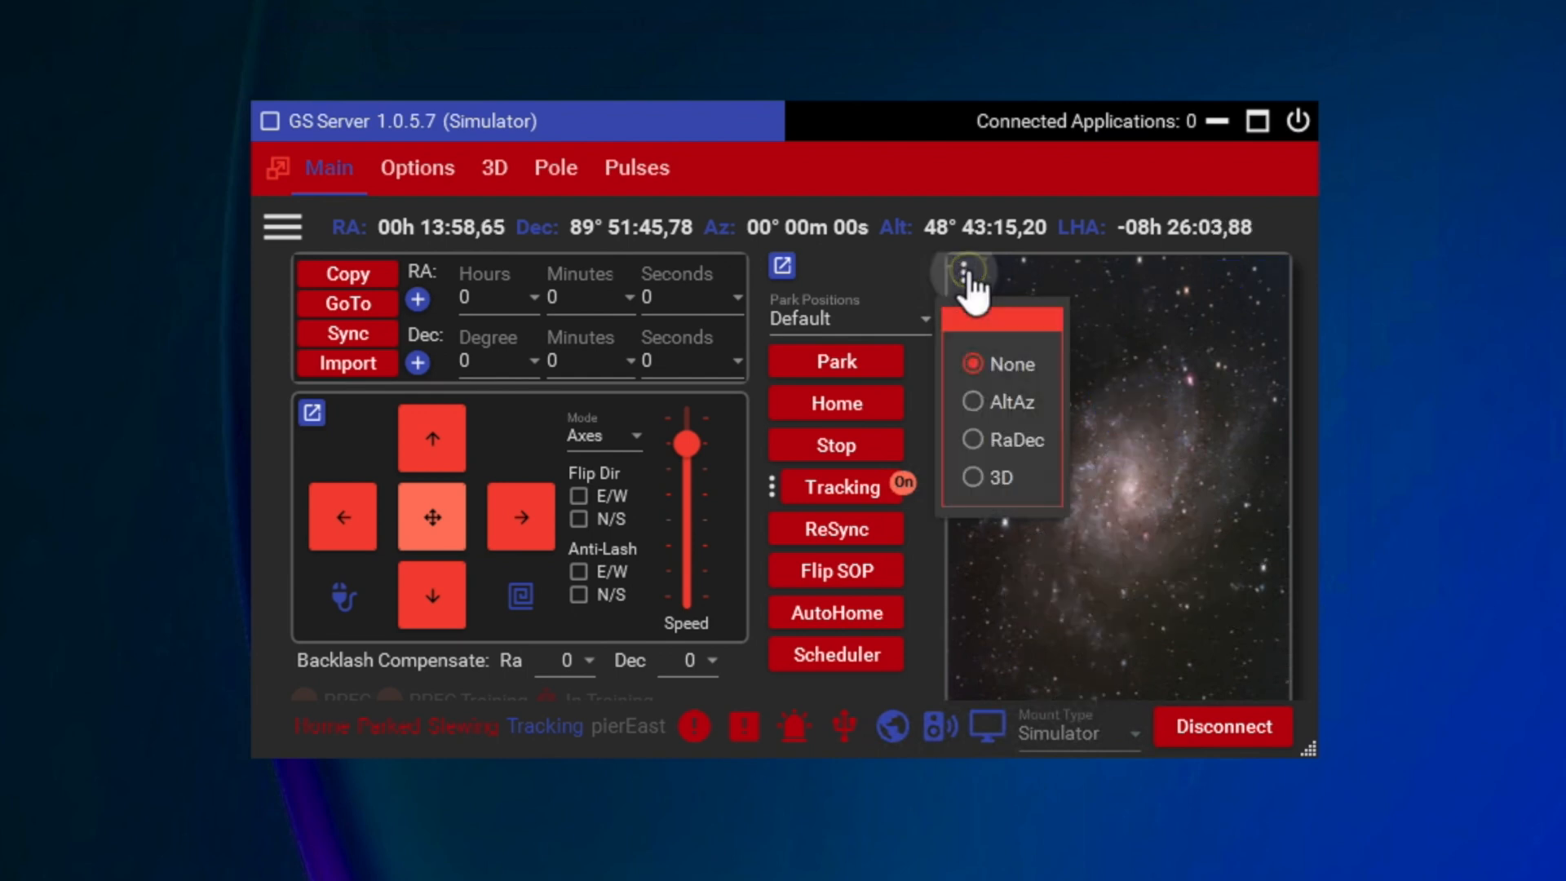
click(967, 394)
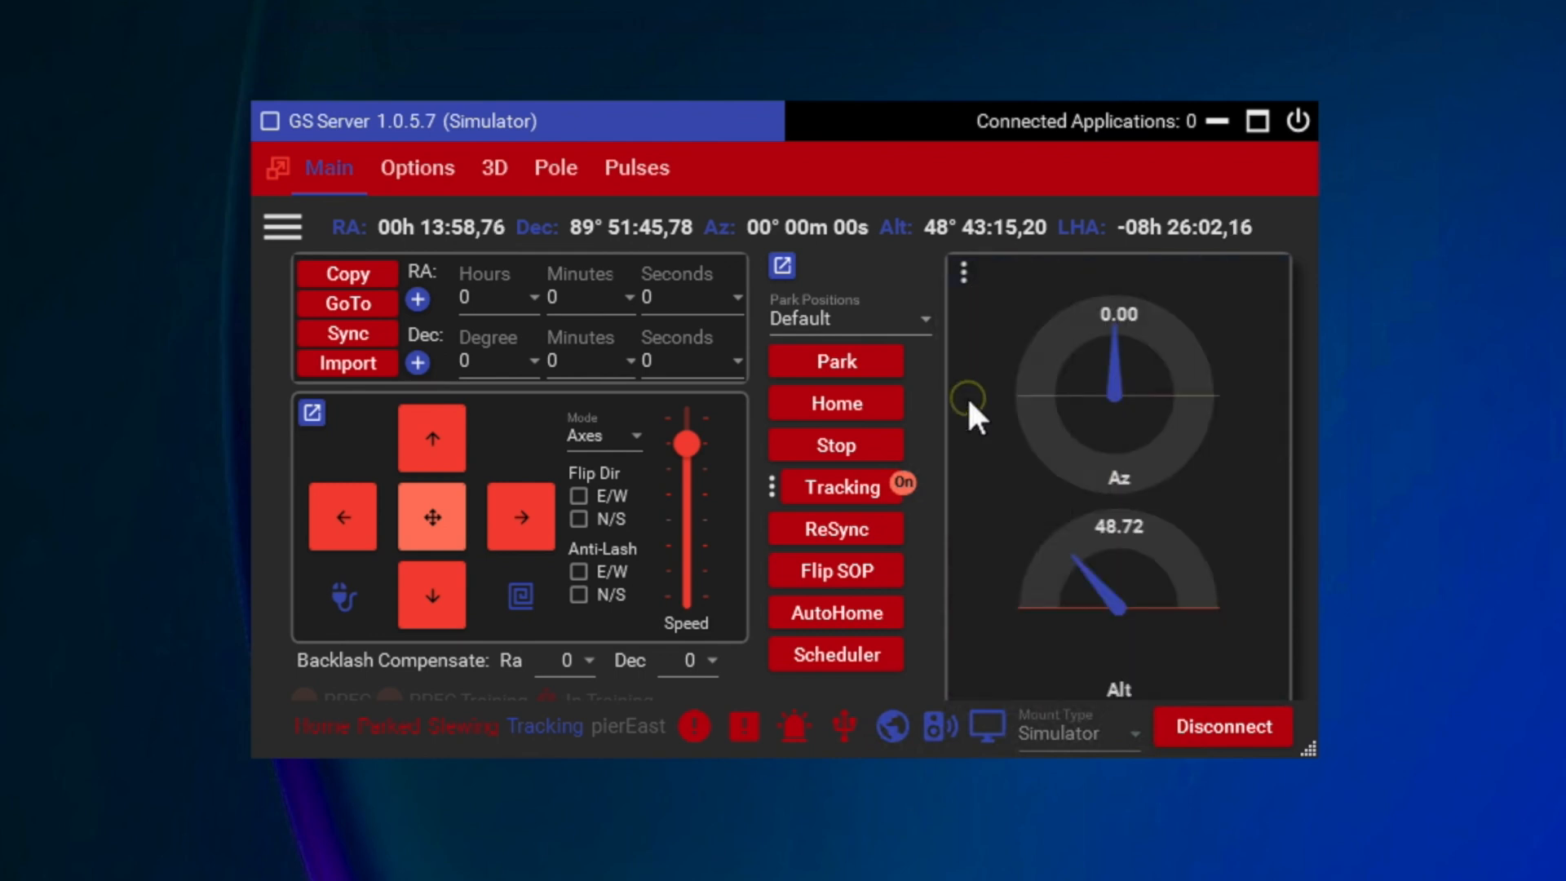
click(965, 273)
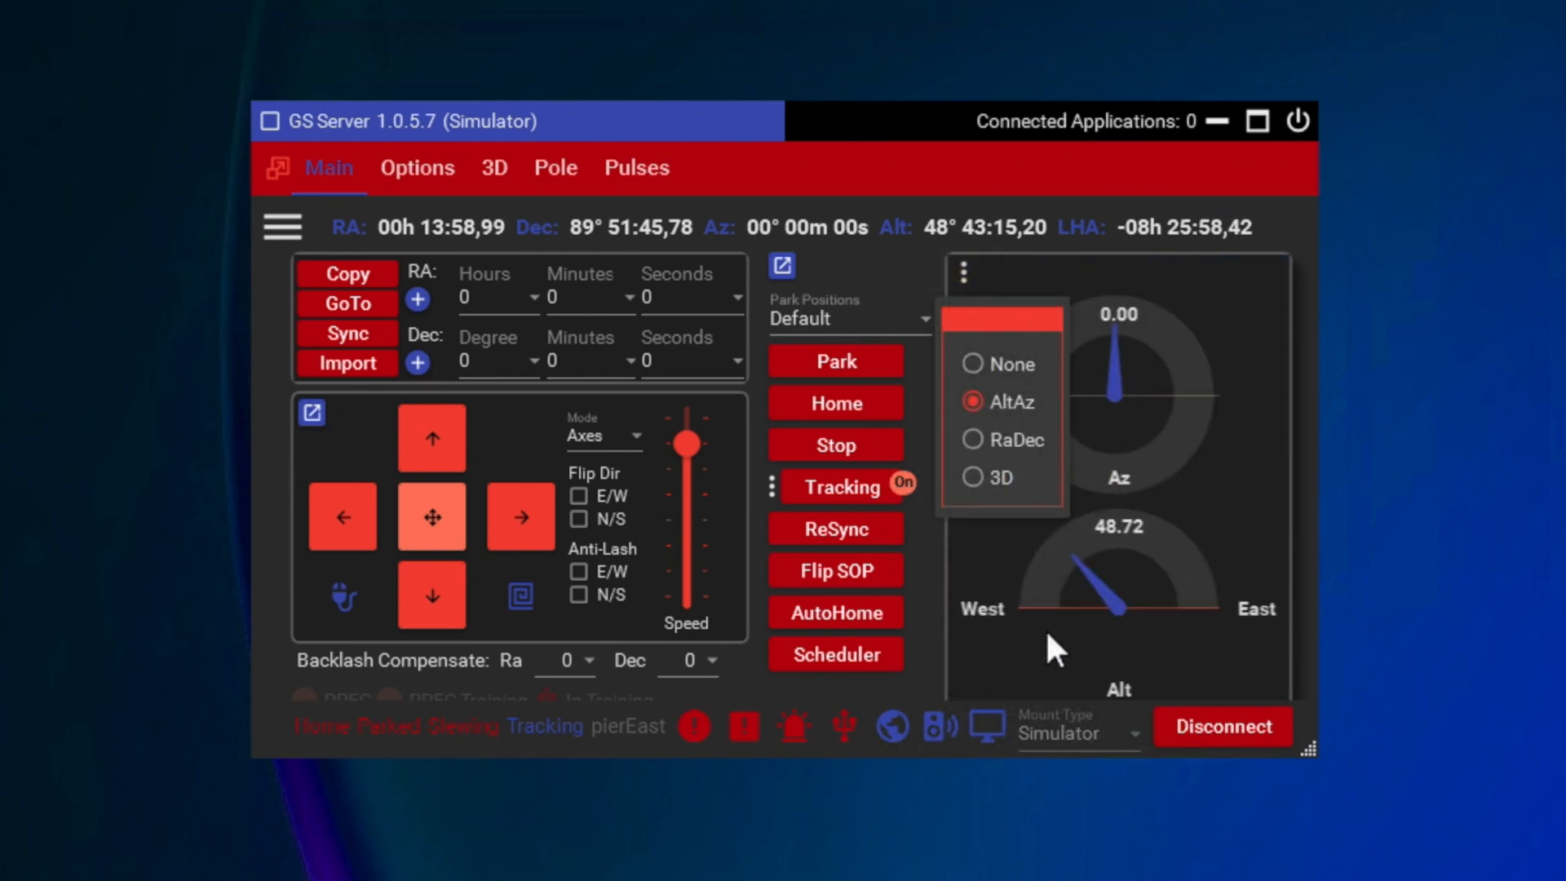
click(970, 475)
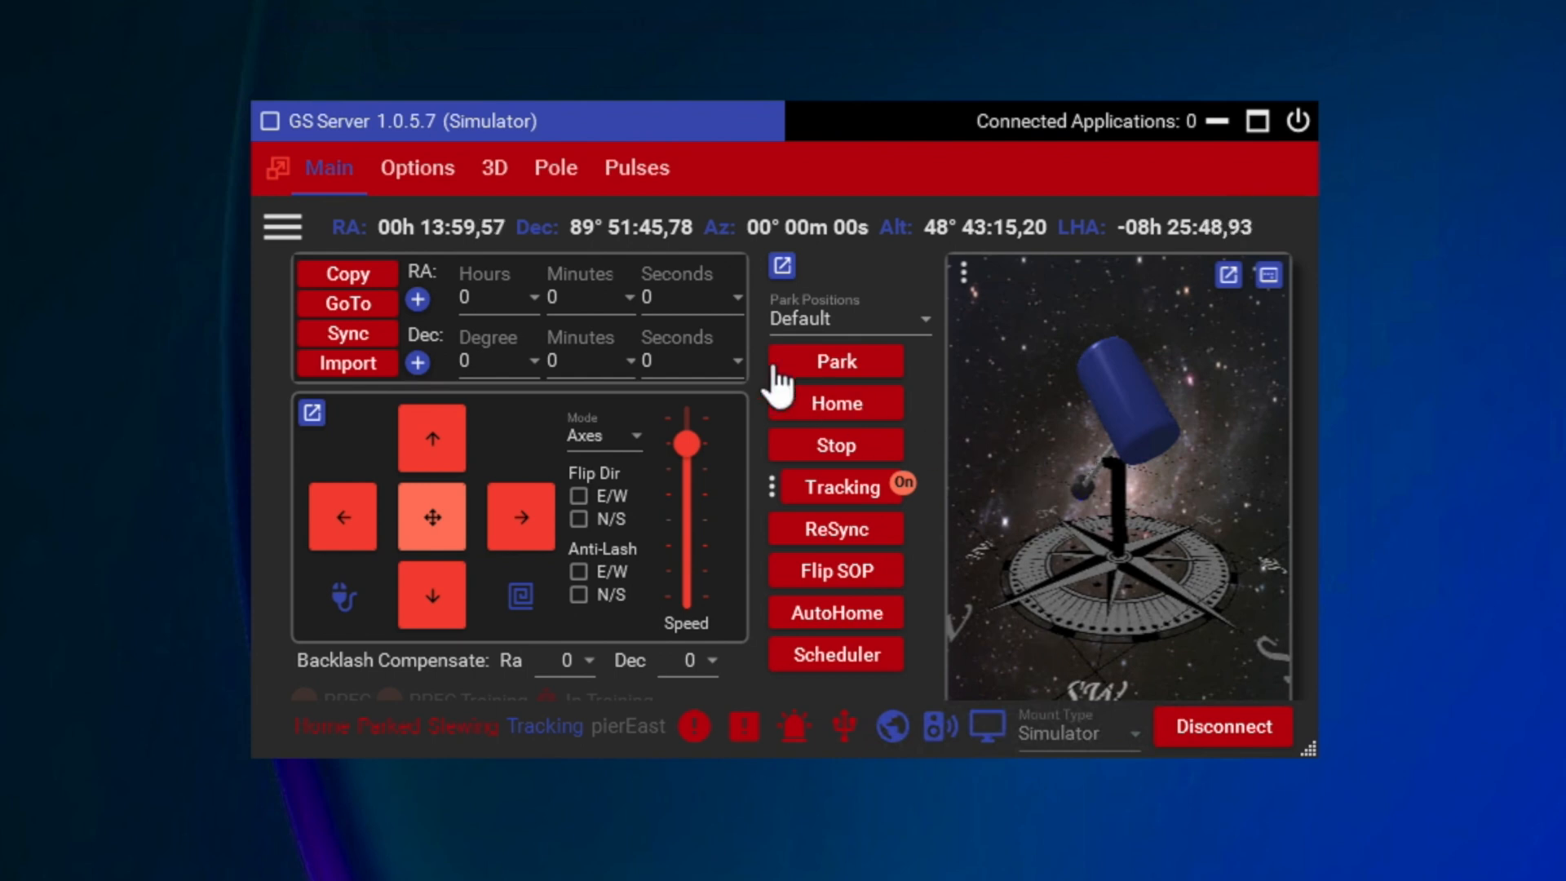
Step: Examine the Polaris pole locator and the pulses graph, and return to the main mount view
click(560, 171)
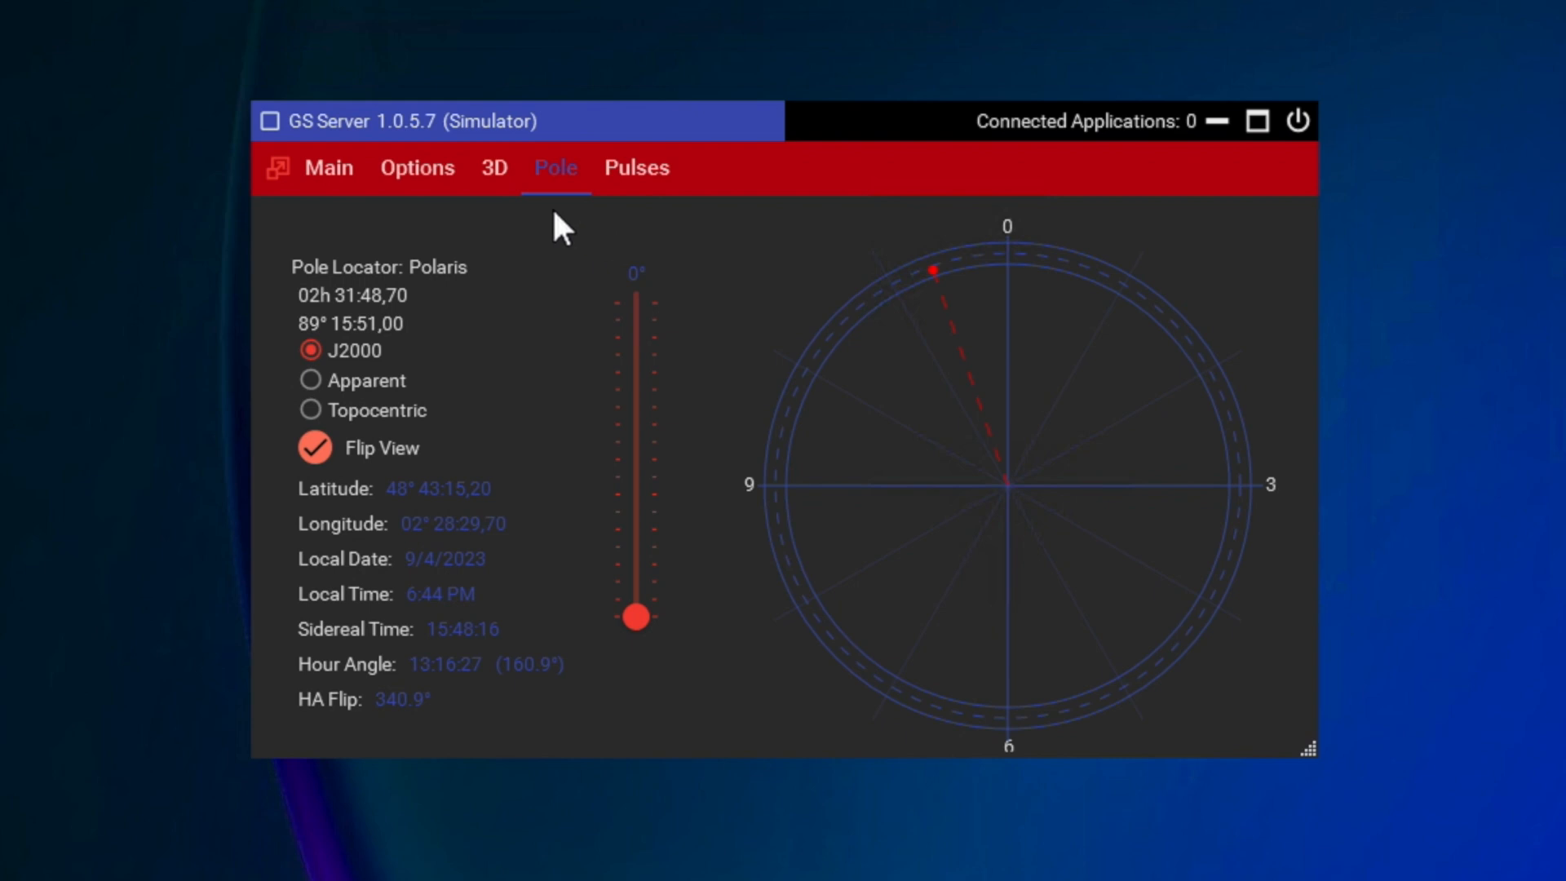
click(638, 176)
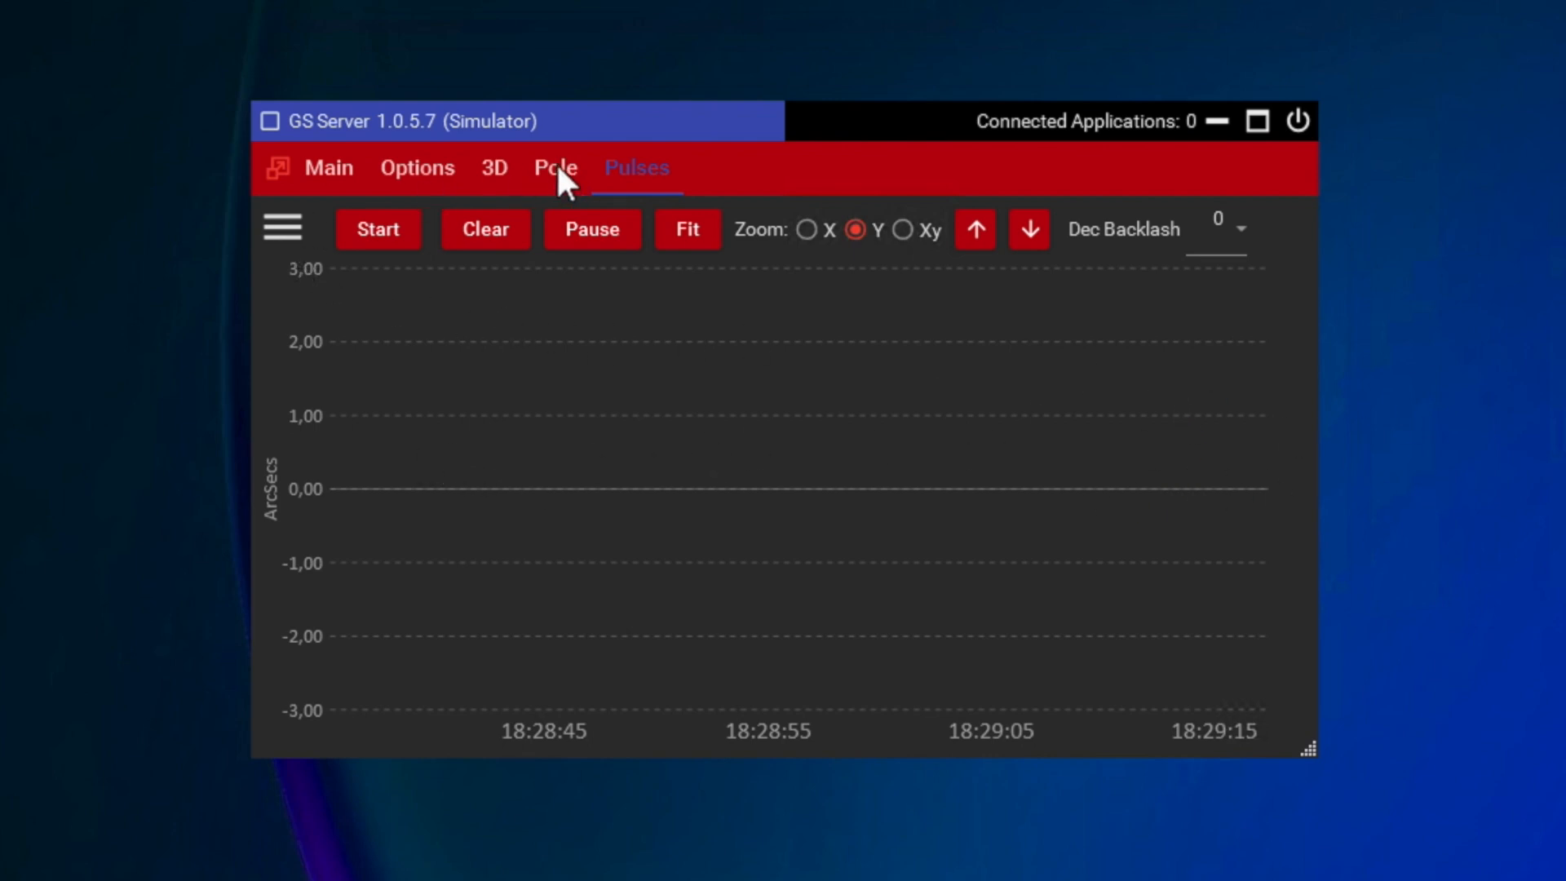
click(326, 165)
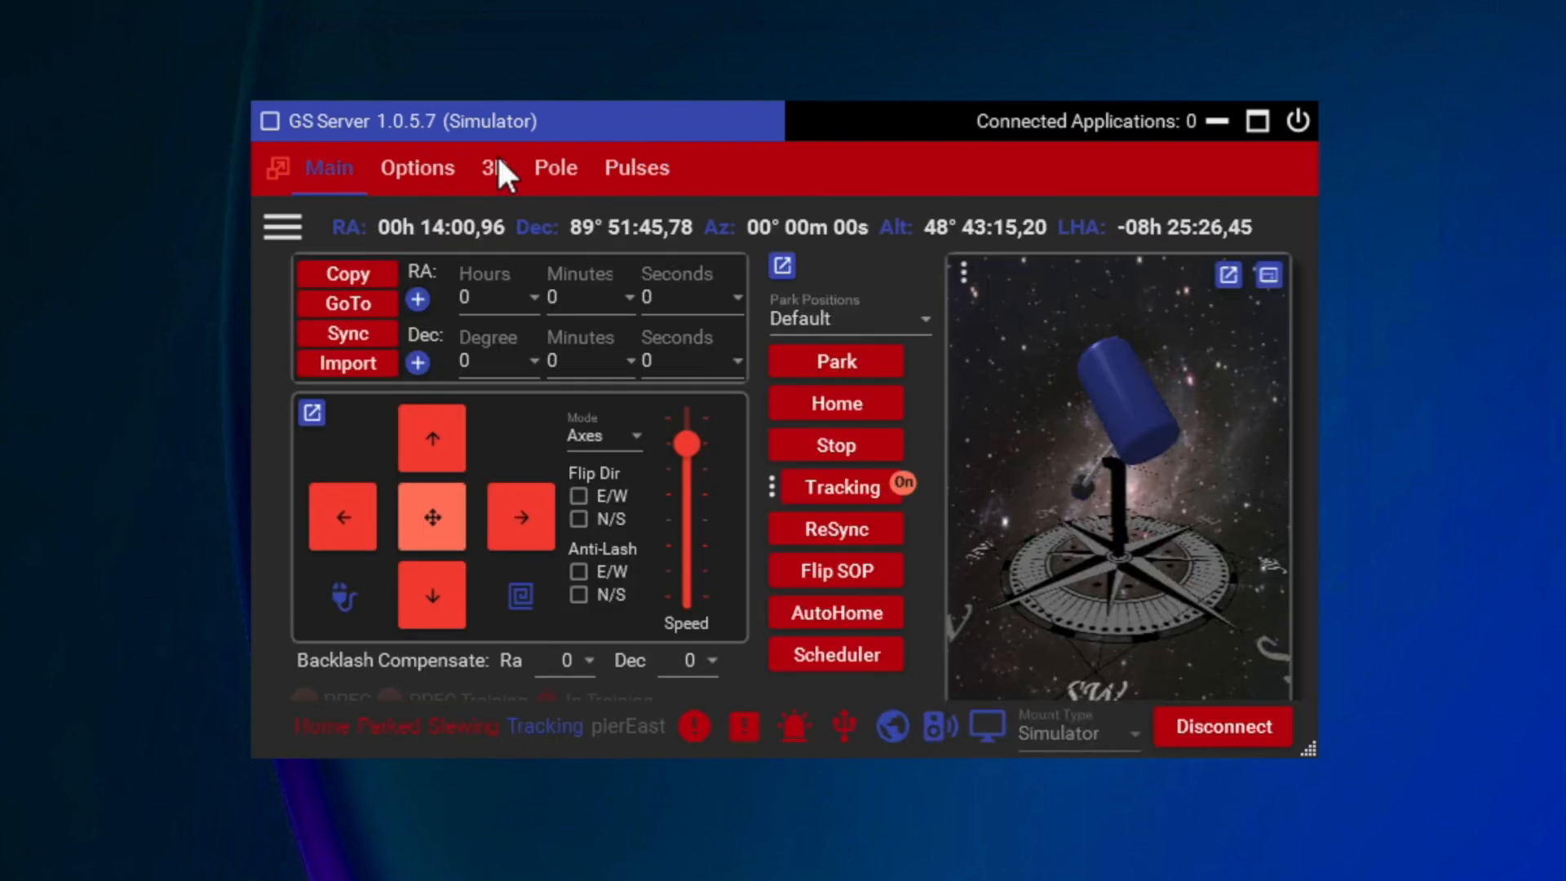
Step: Switch to N.I.N.A. and choose ASCOM GS Sky Telescope as the telescope driver in its equipment settings
drag(934, 121, 843, 110)
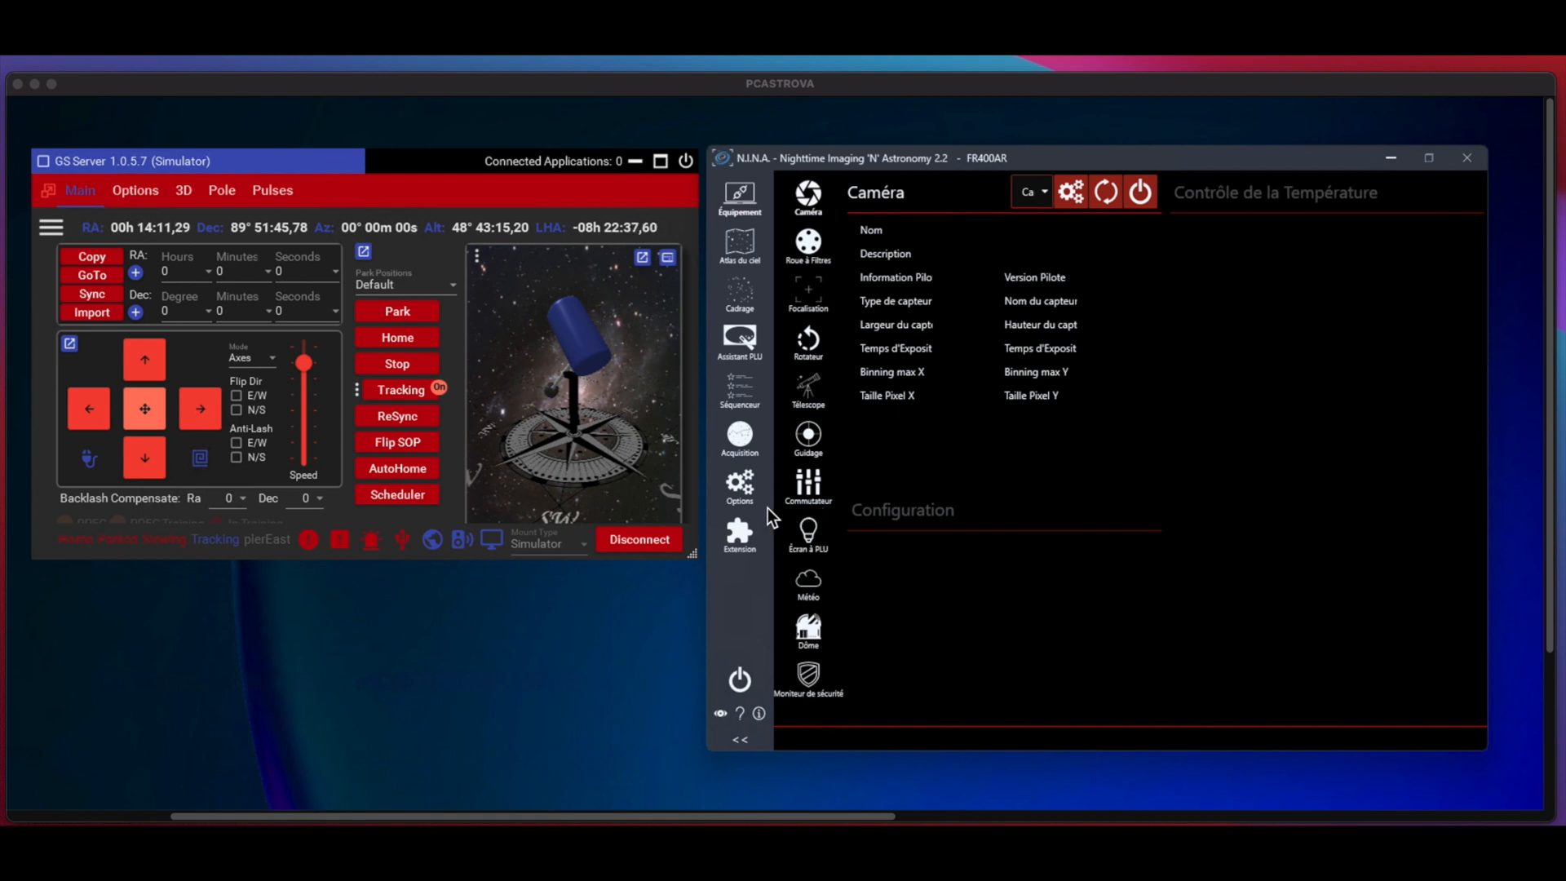
click(741, 199)
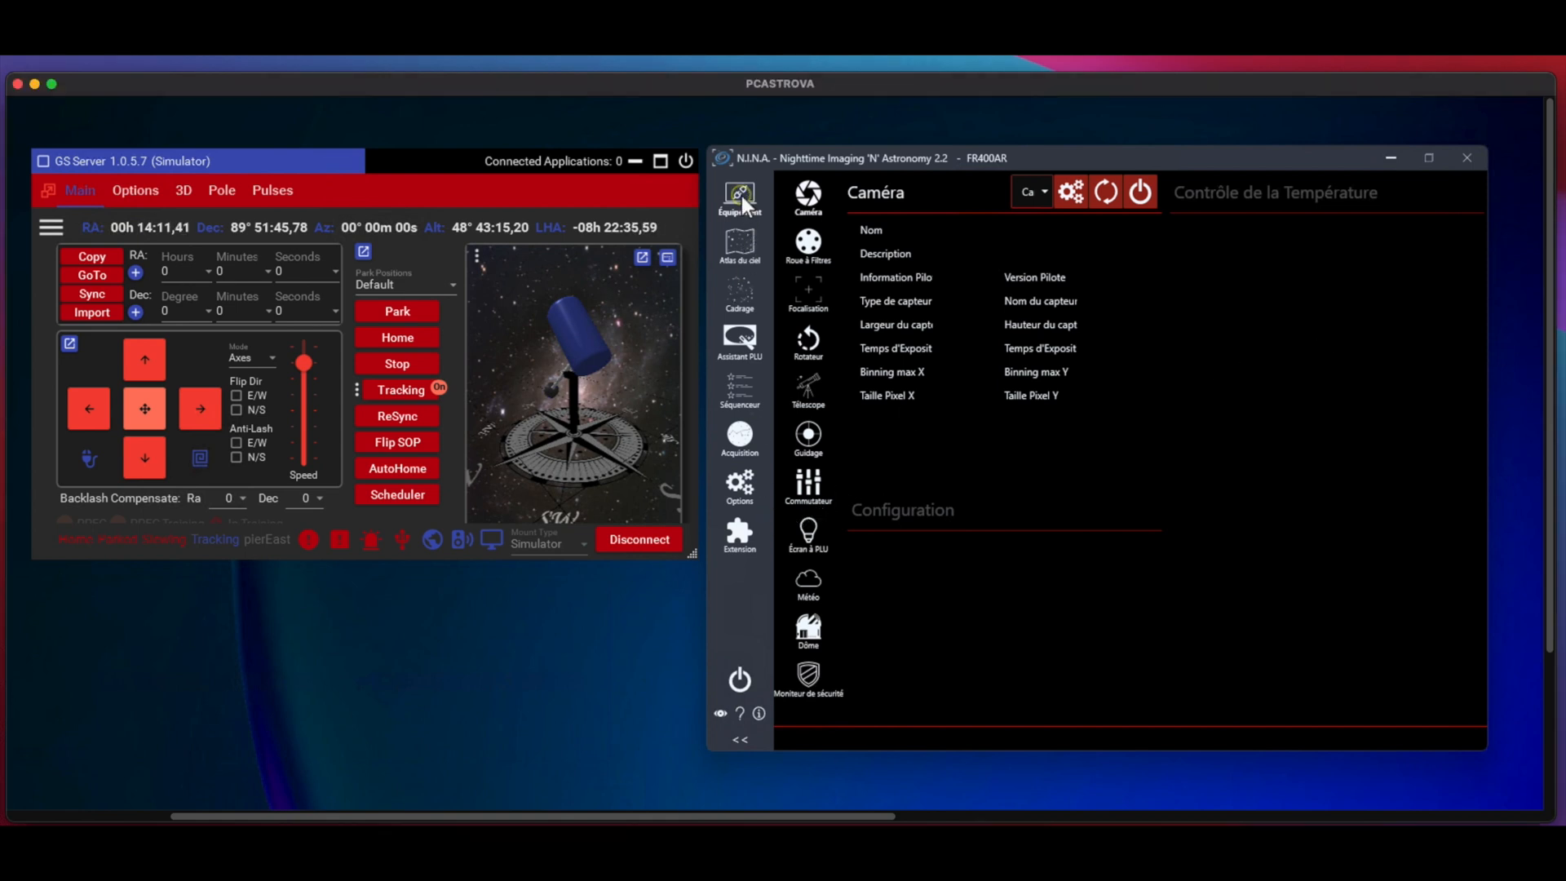
click(805, 401)
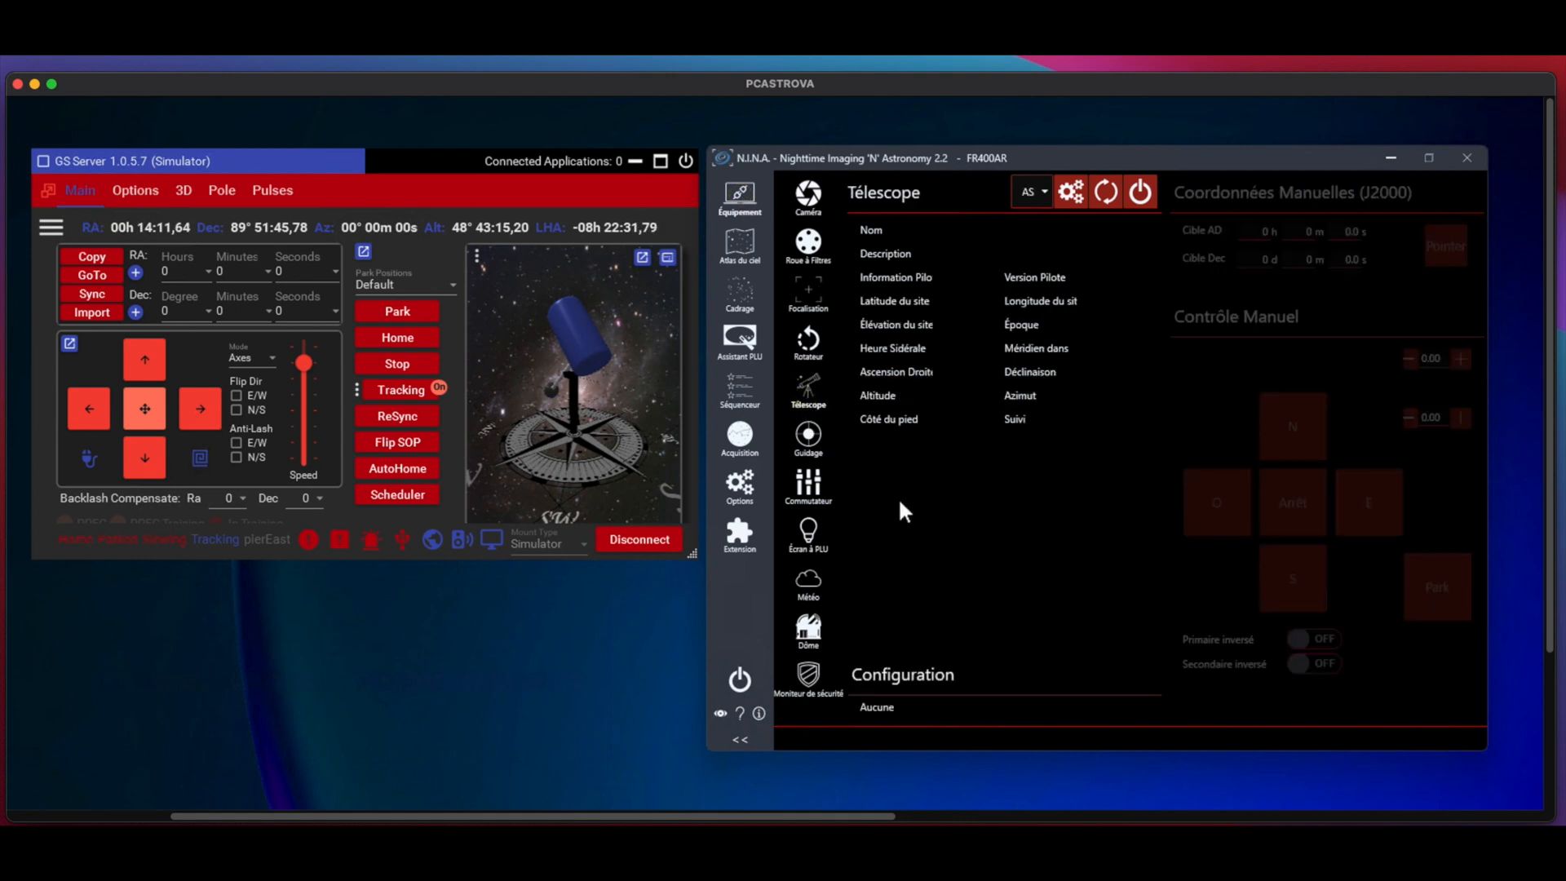
click(1216, 160)
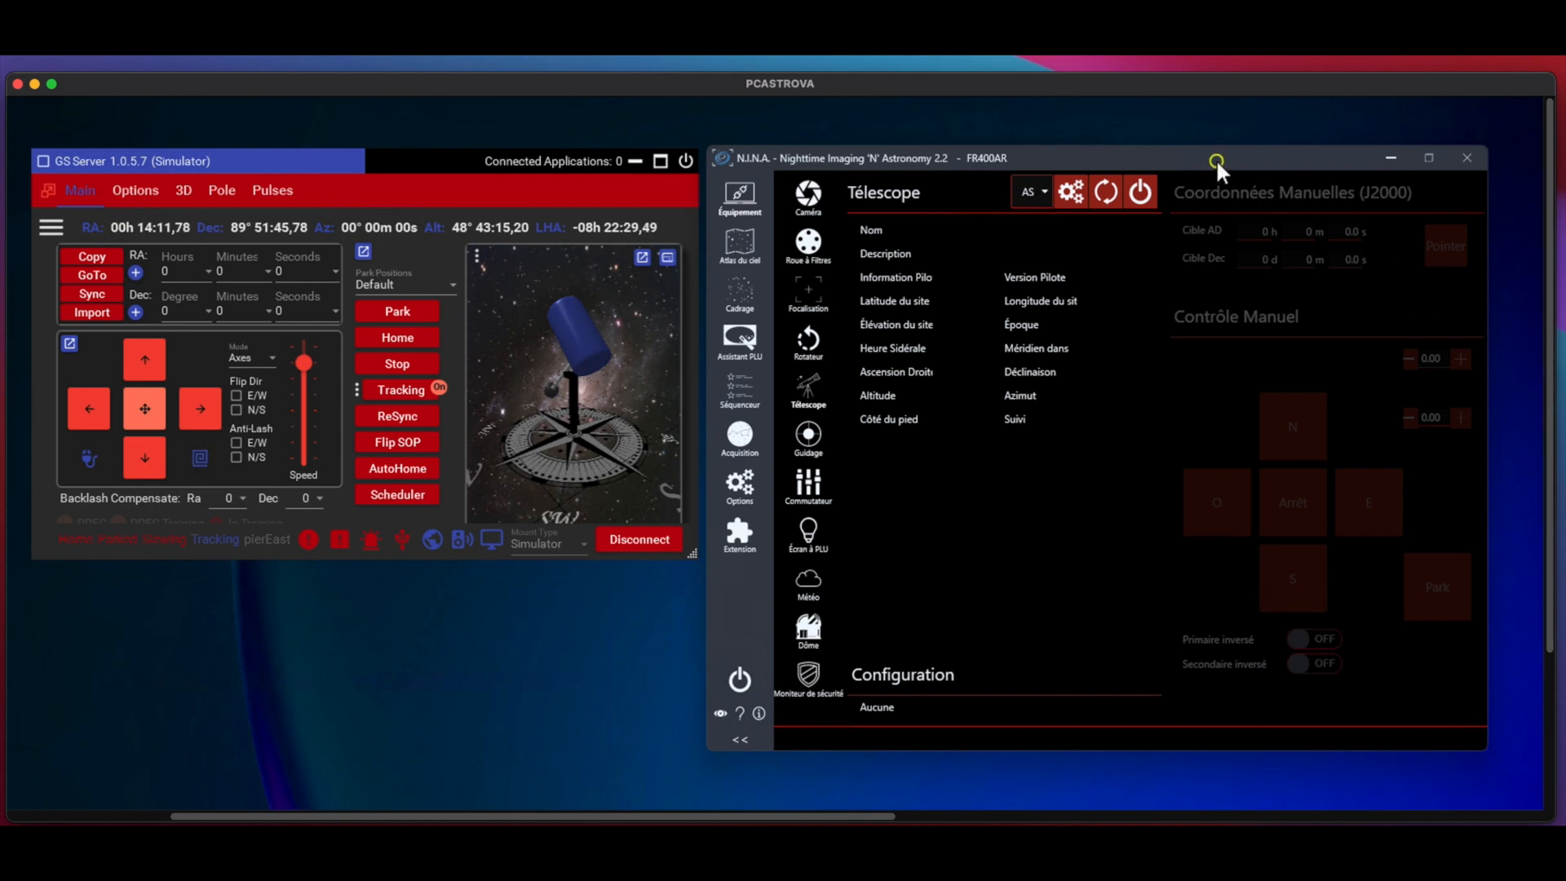
click(1046, 190)
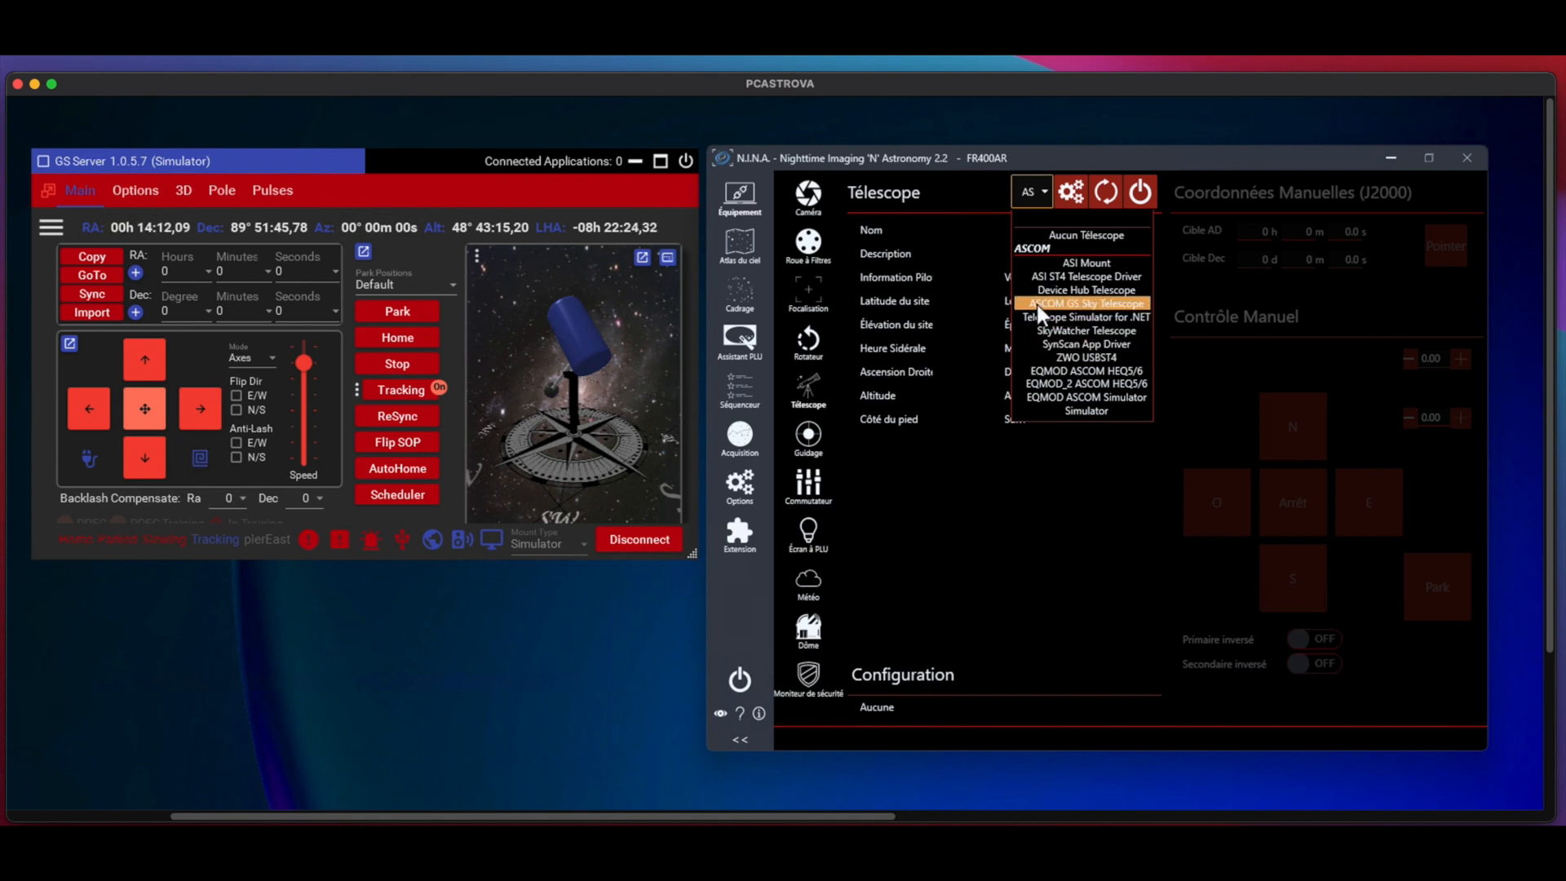
click(1098, 307)
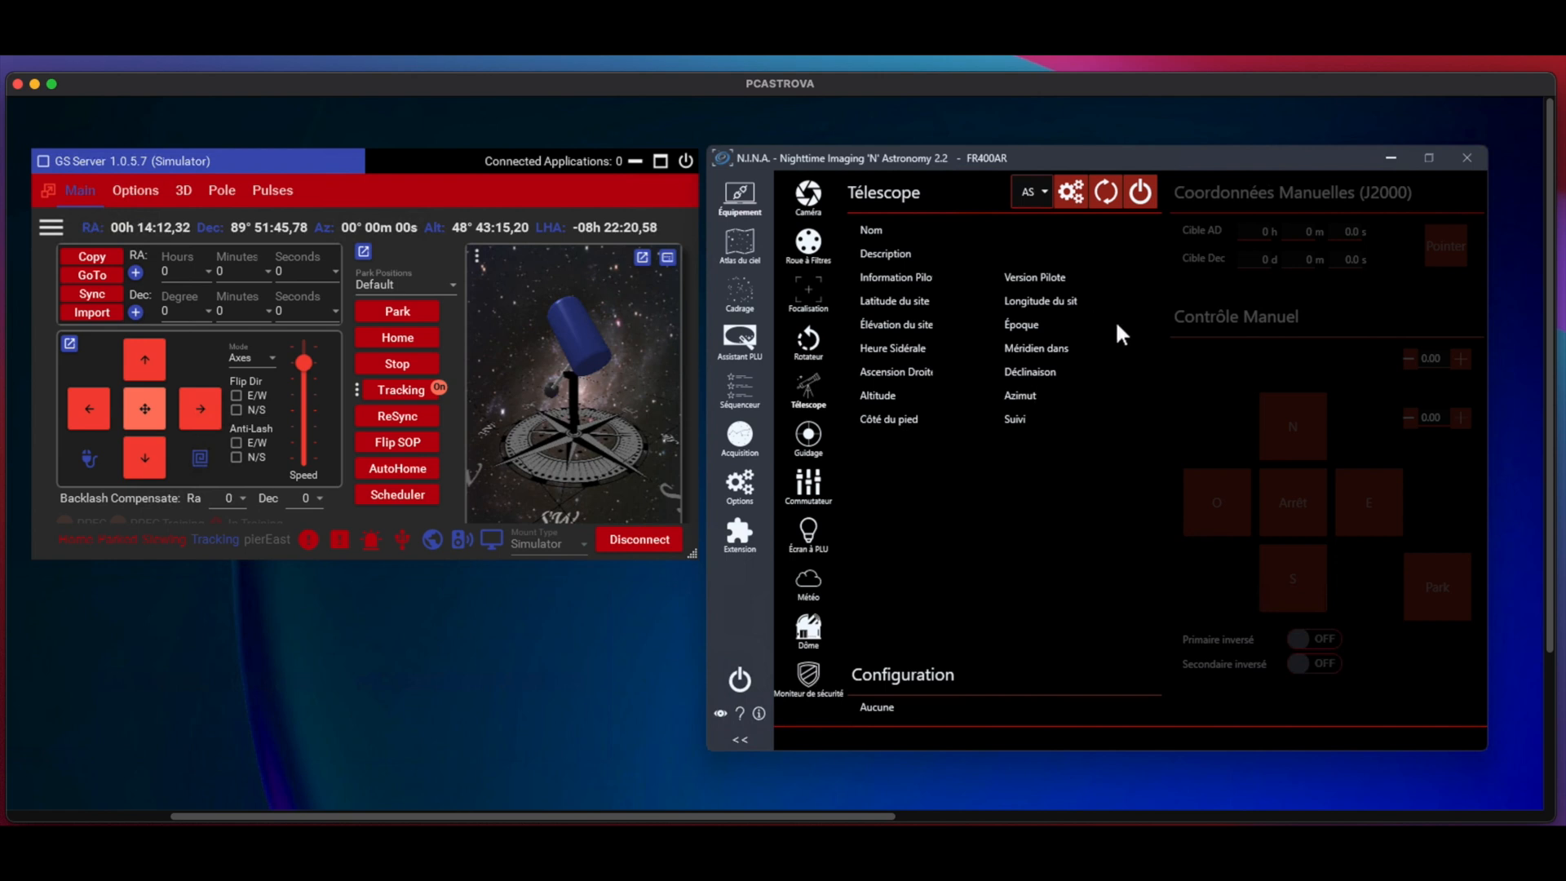
Step: Check the telescope driver's setup, and connect the telescope in N.I.N.A. without synchronising the site settings
click(1071, 198)
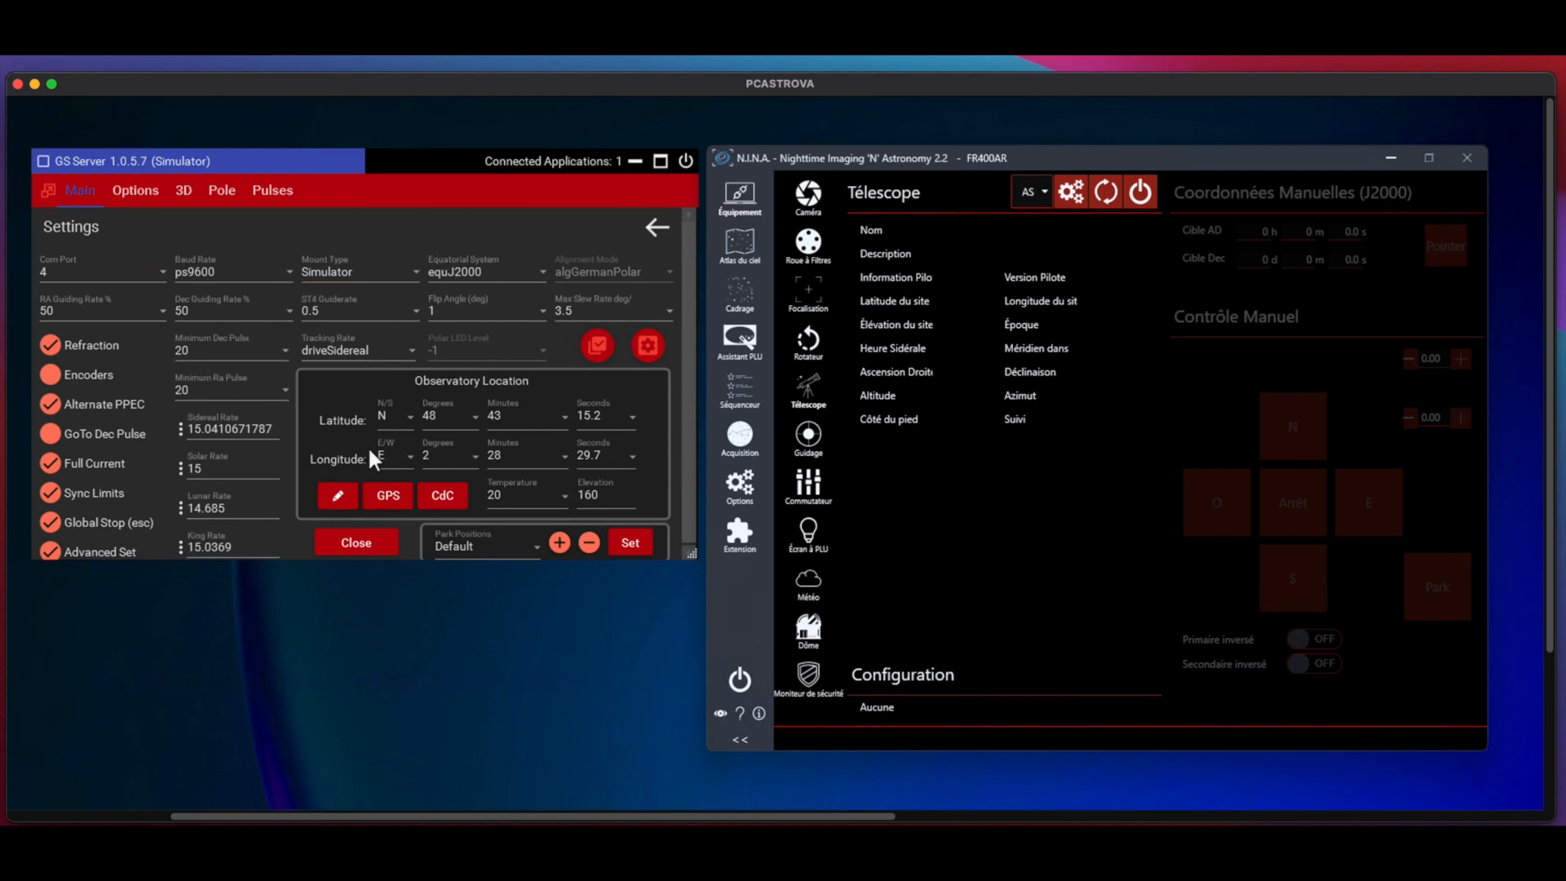
click(653, 222)
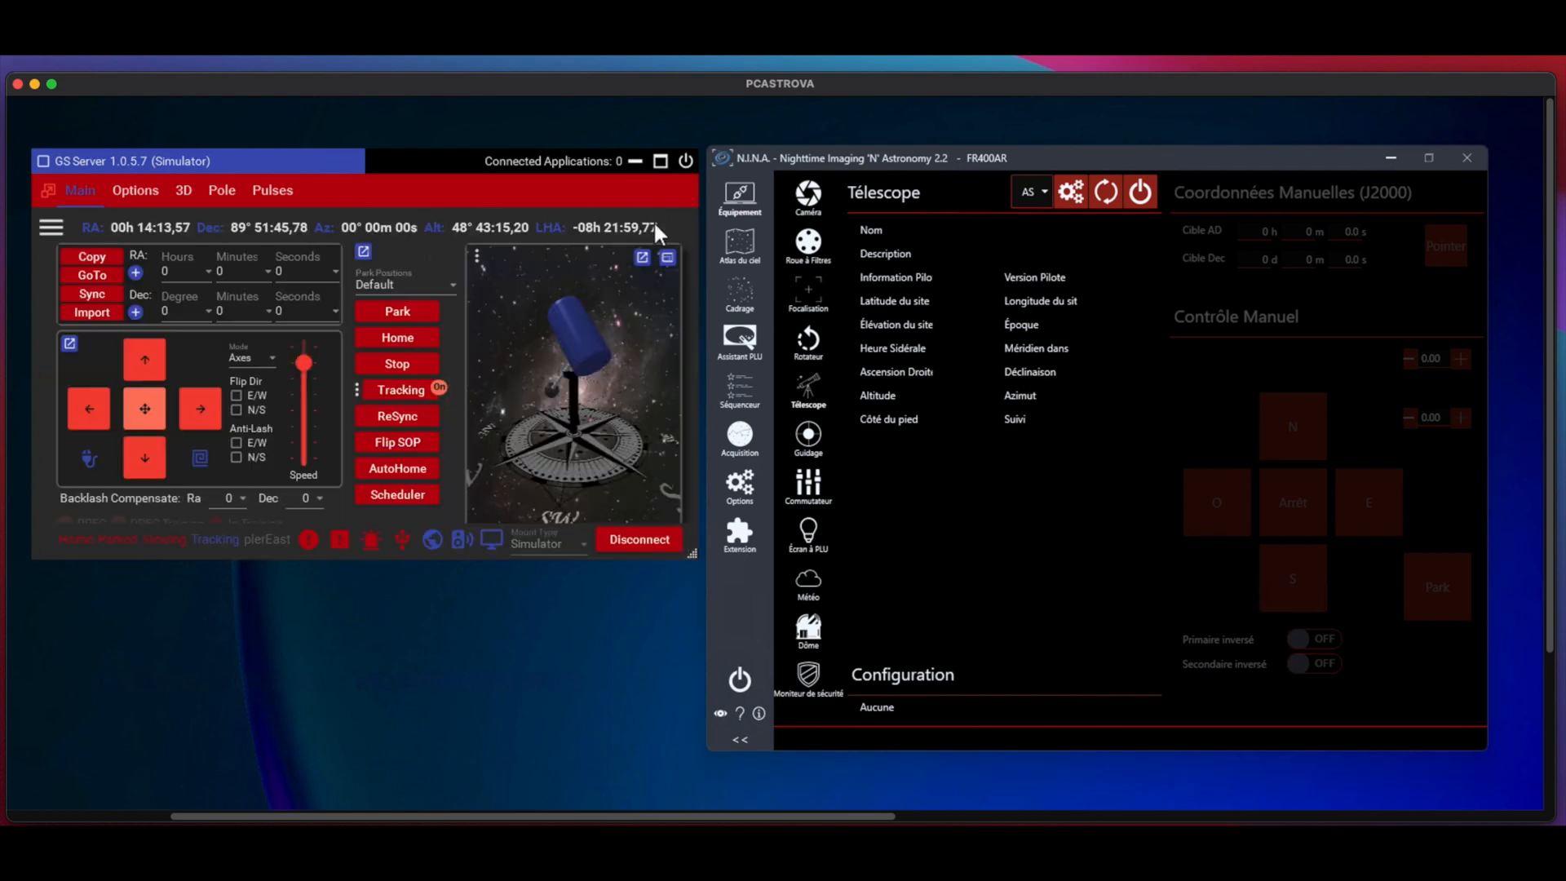
click(1141, 193)
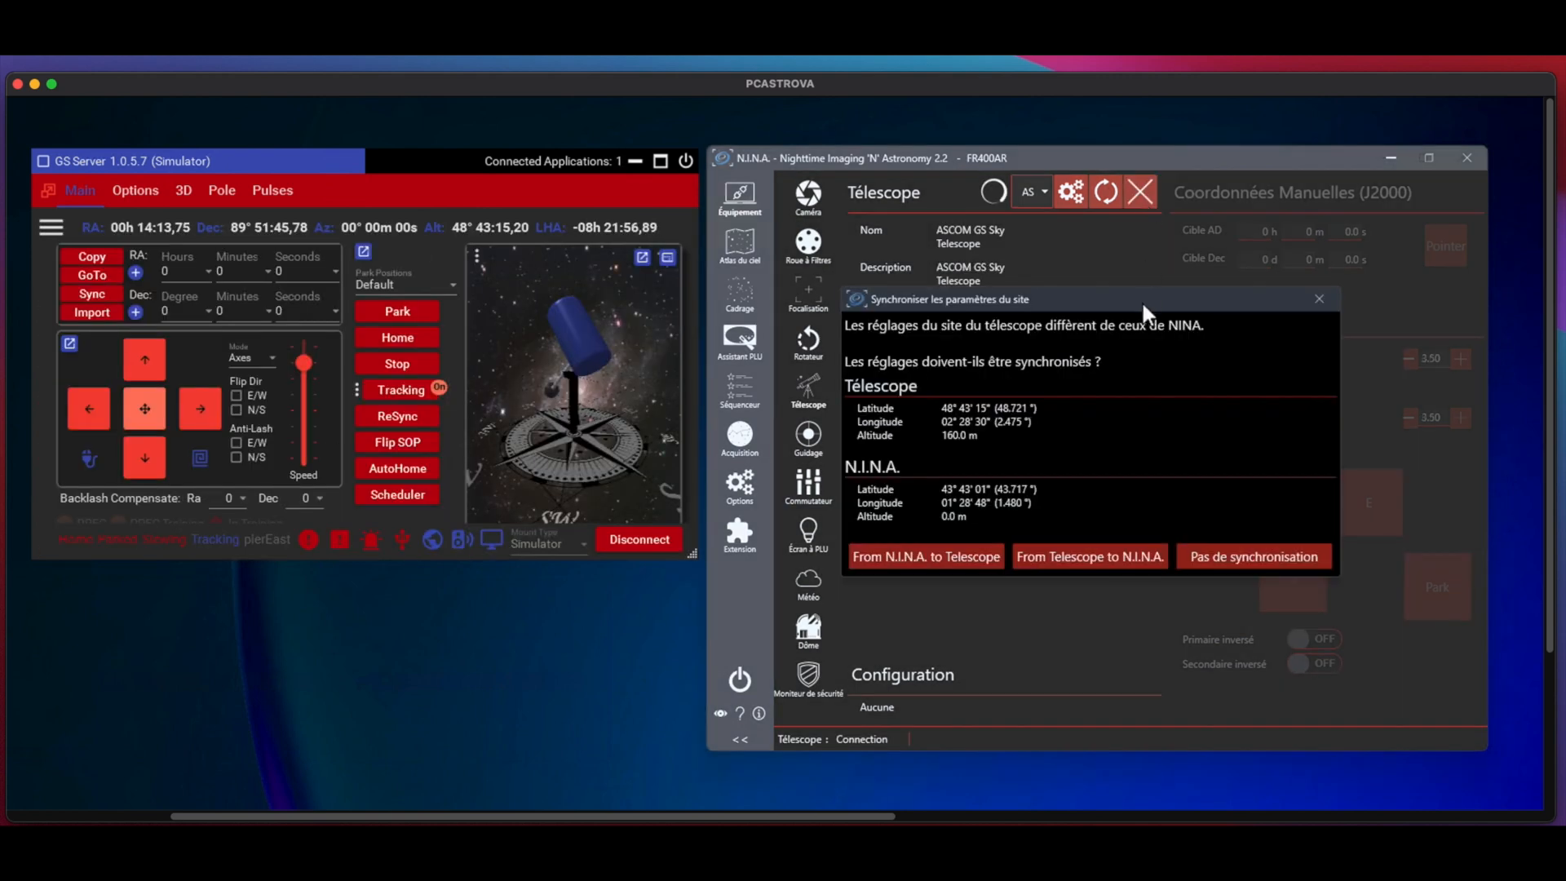
click(1246, 558)
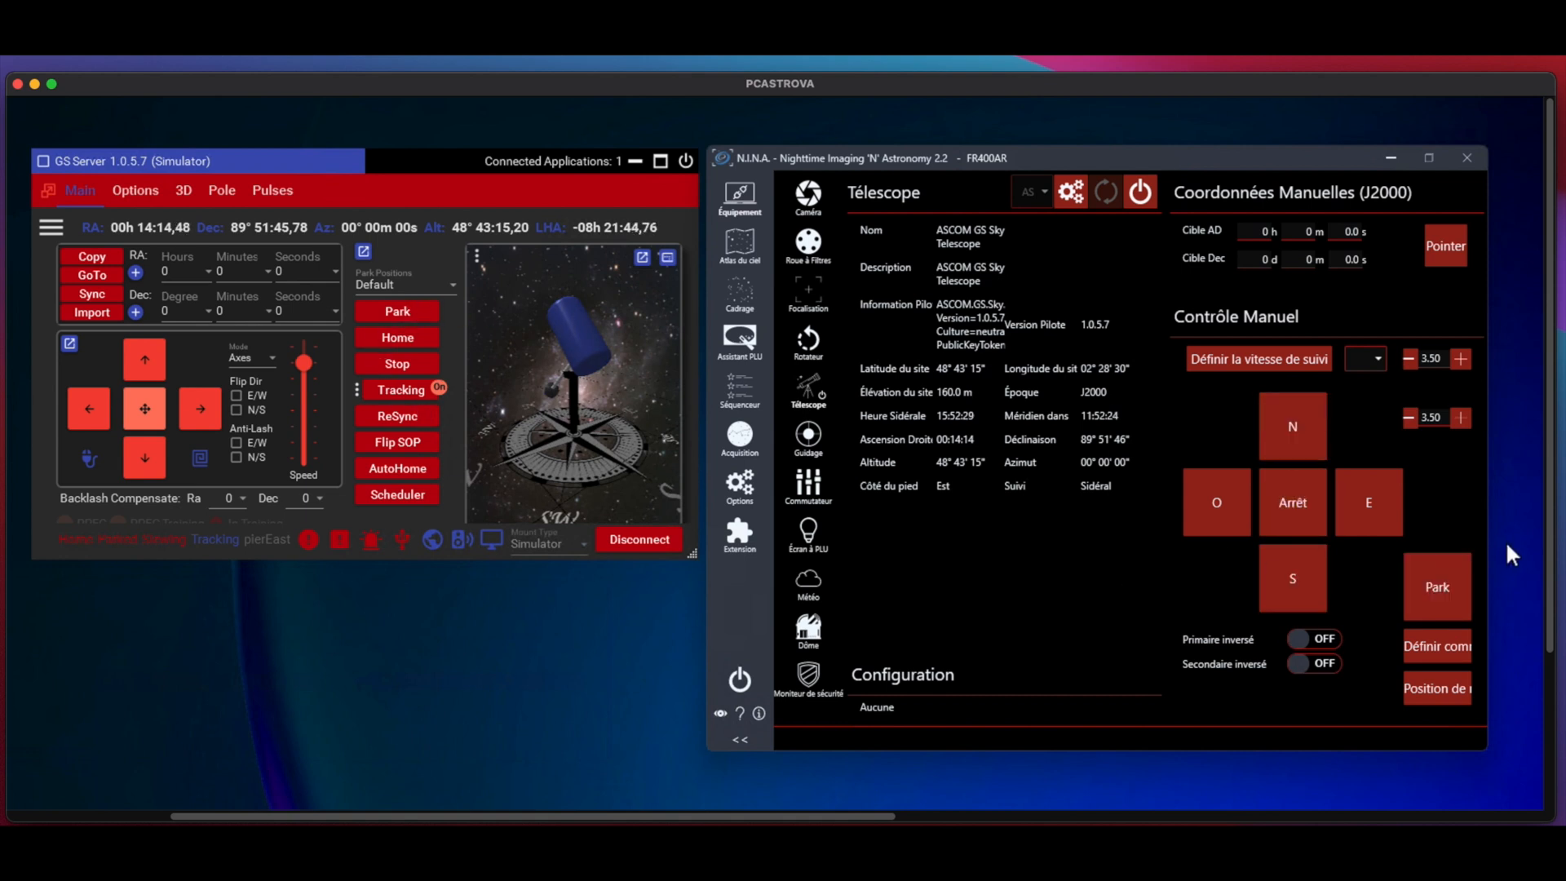
Step: Park the mount from N.I.N.A.'s telescope controls and unpark it again
click(1439, 587)
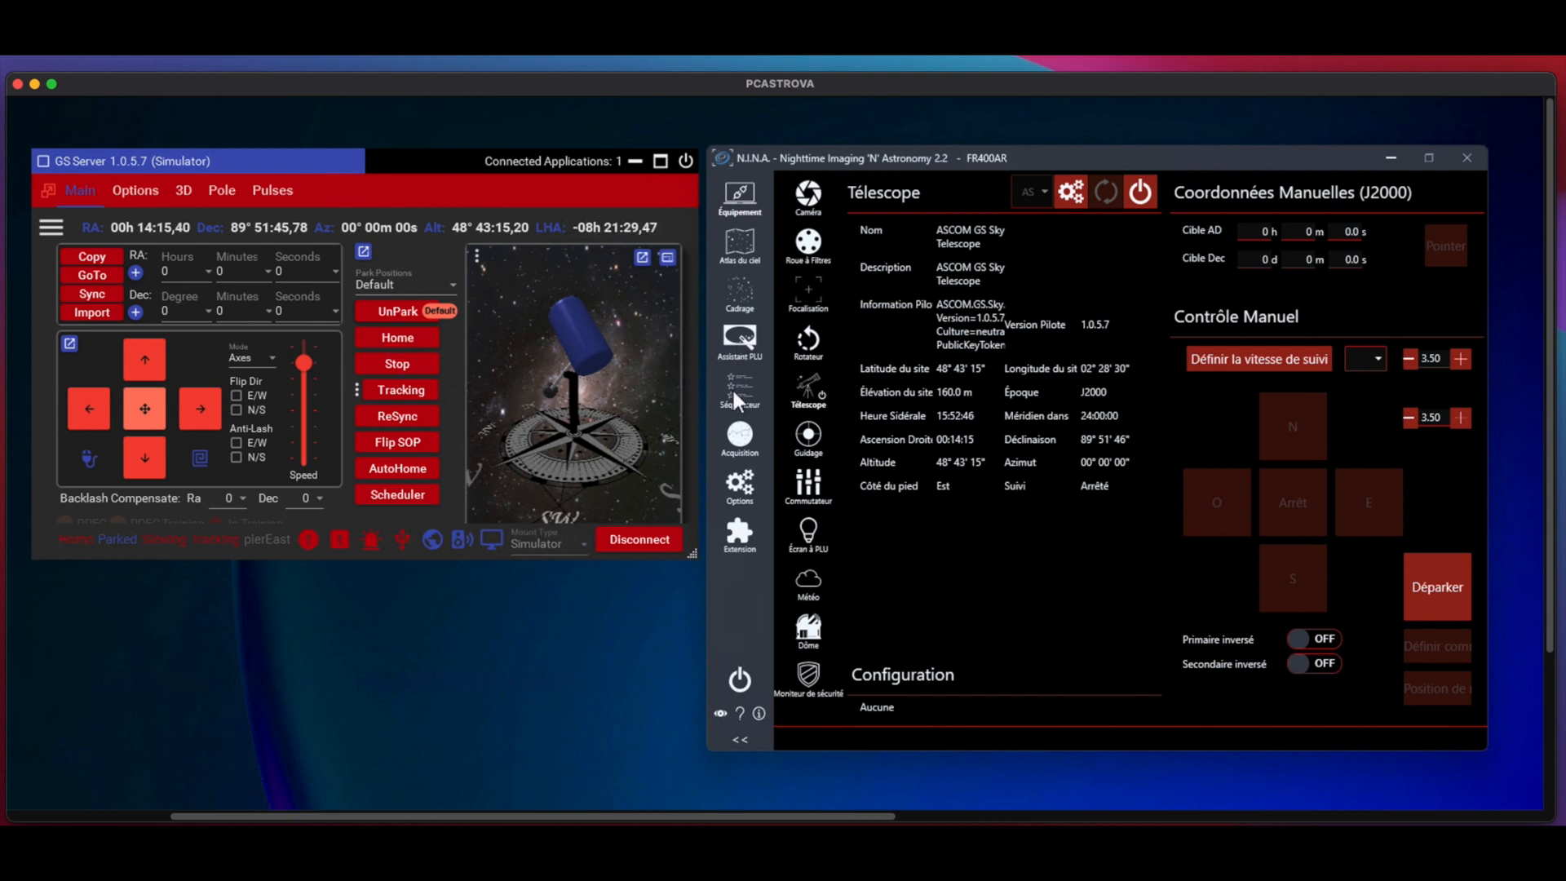
click(1455, 574)
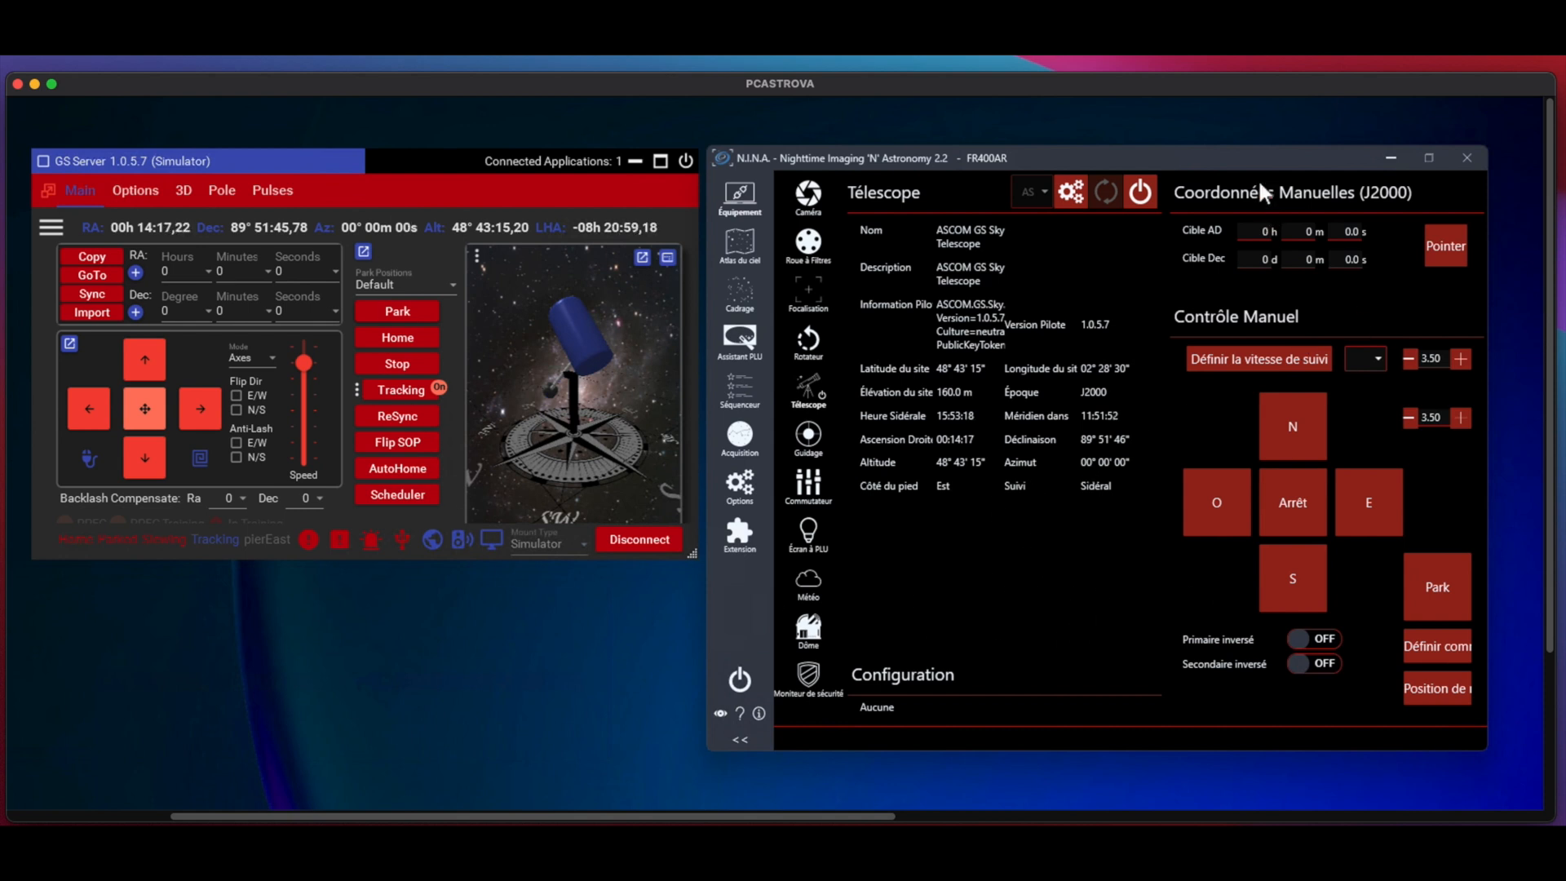
Step: Connect the PHD2 guider in N.I.N.A.'s guiding equipment and place the PHD2 window beside N.I.N.A
drag(1261, 153, 1262, 146)
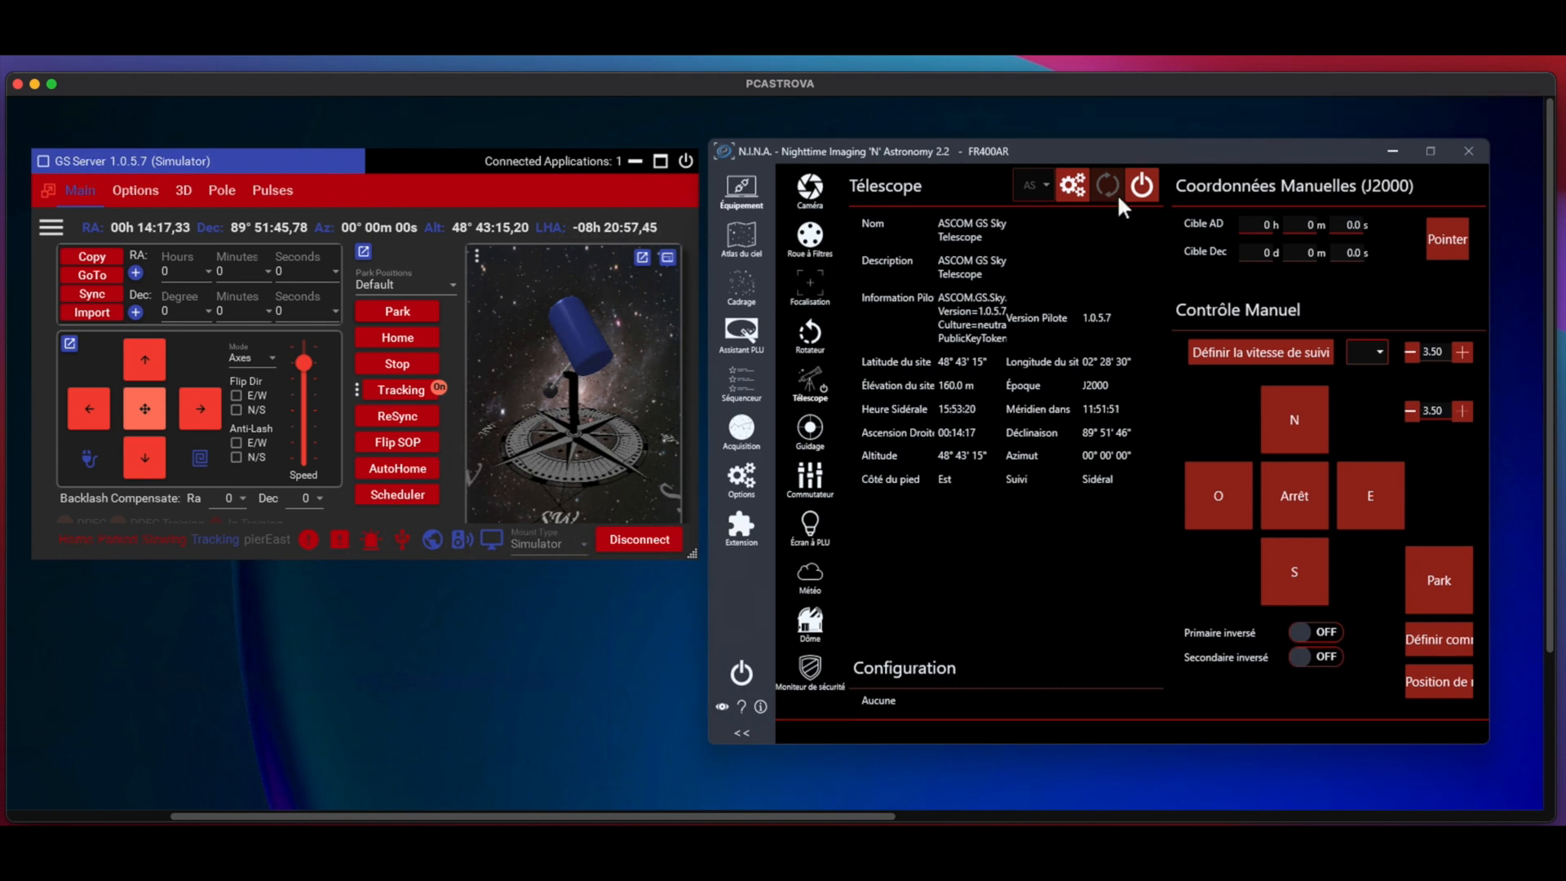
click(806, 441)
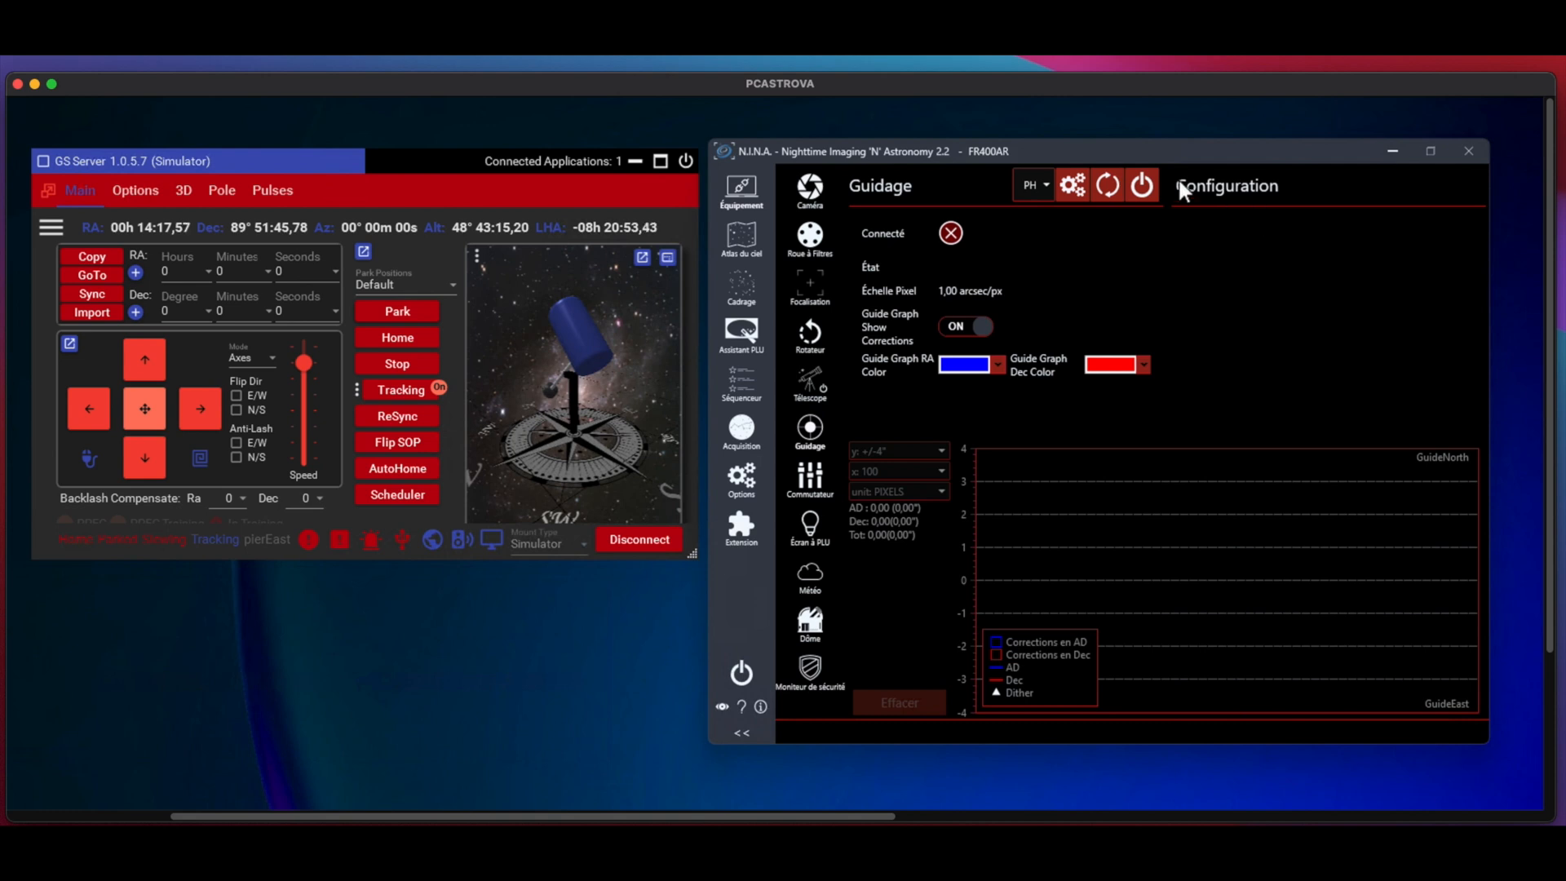
click(1147, 184)
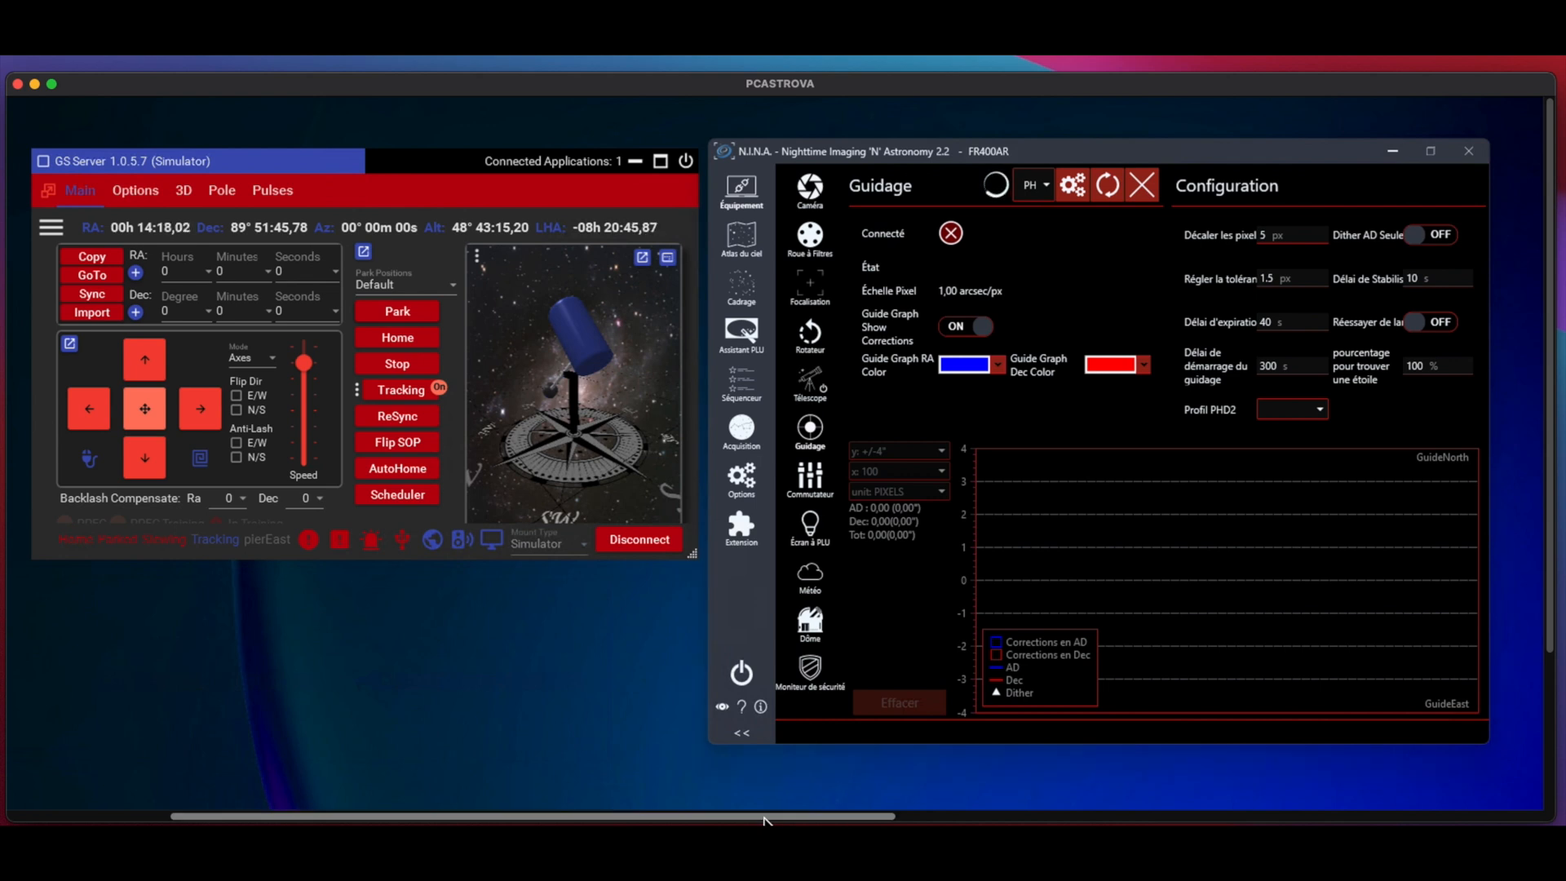
drag(766, 816, 1115, 820)
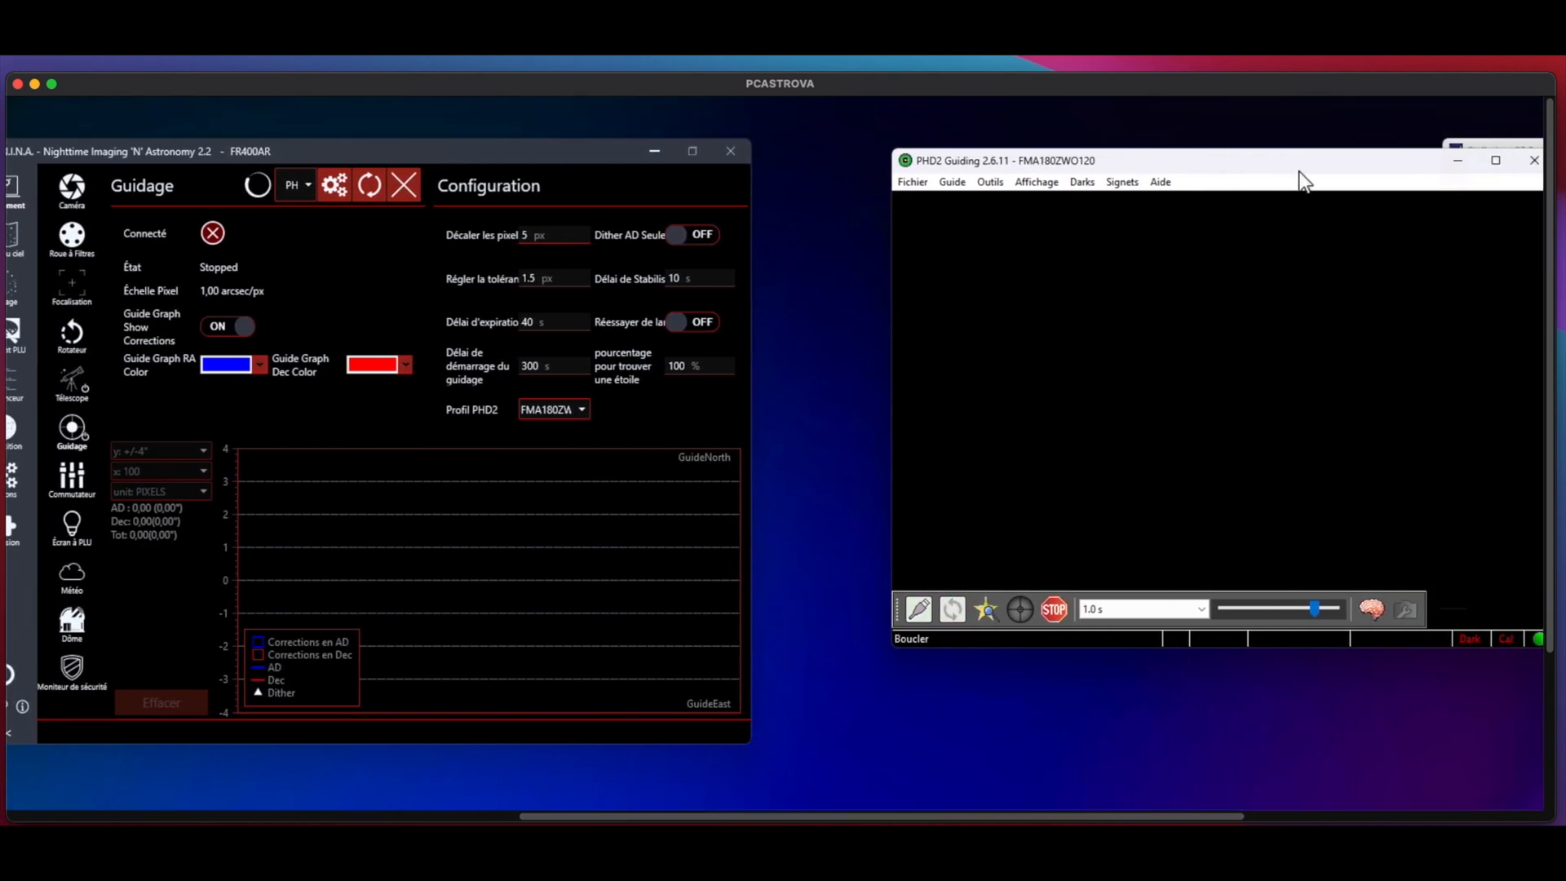
drag(1300, 164, 1188, 155)
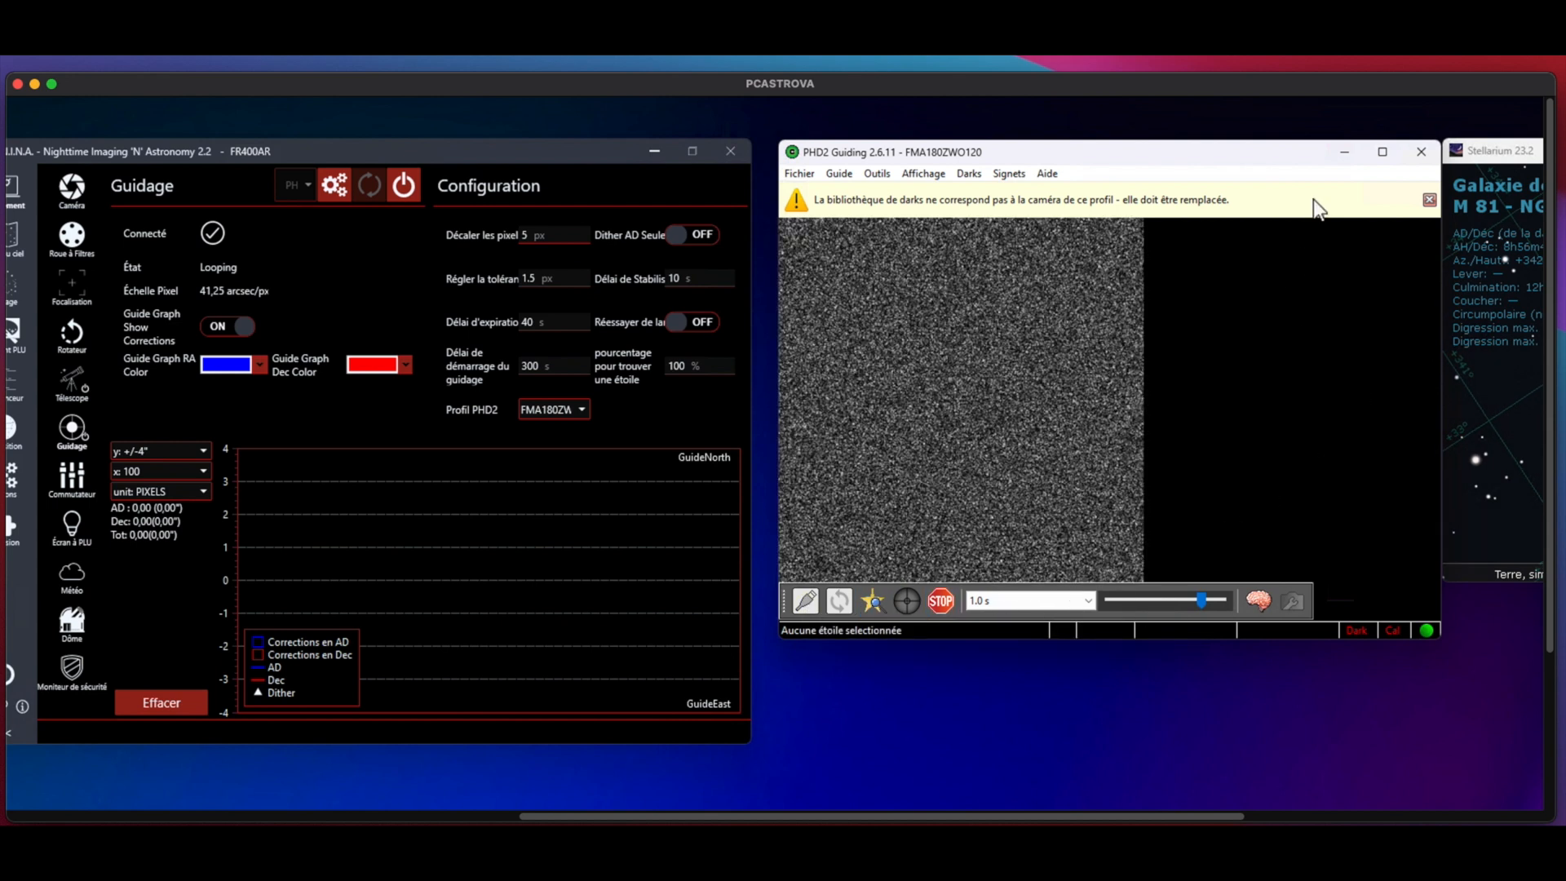
drag(1284, 148, 1263, 149)
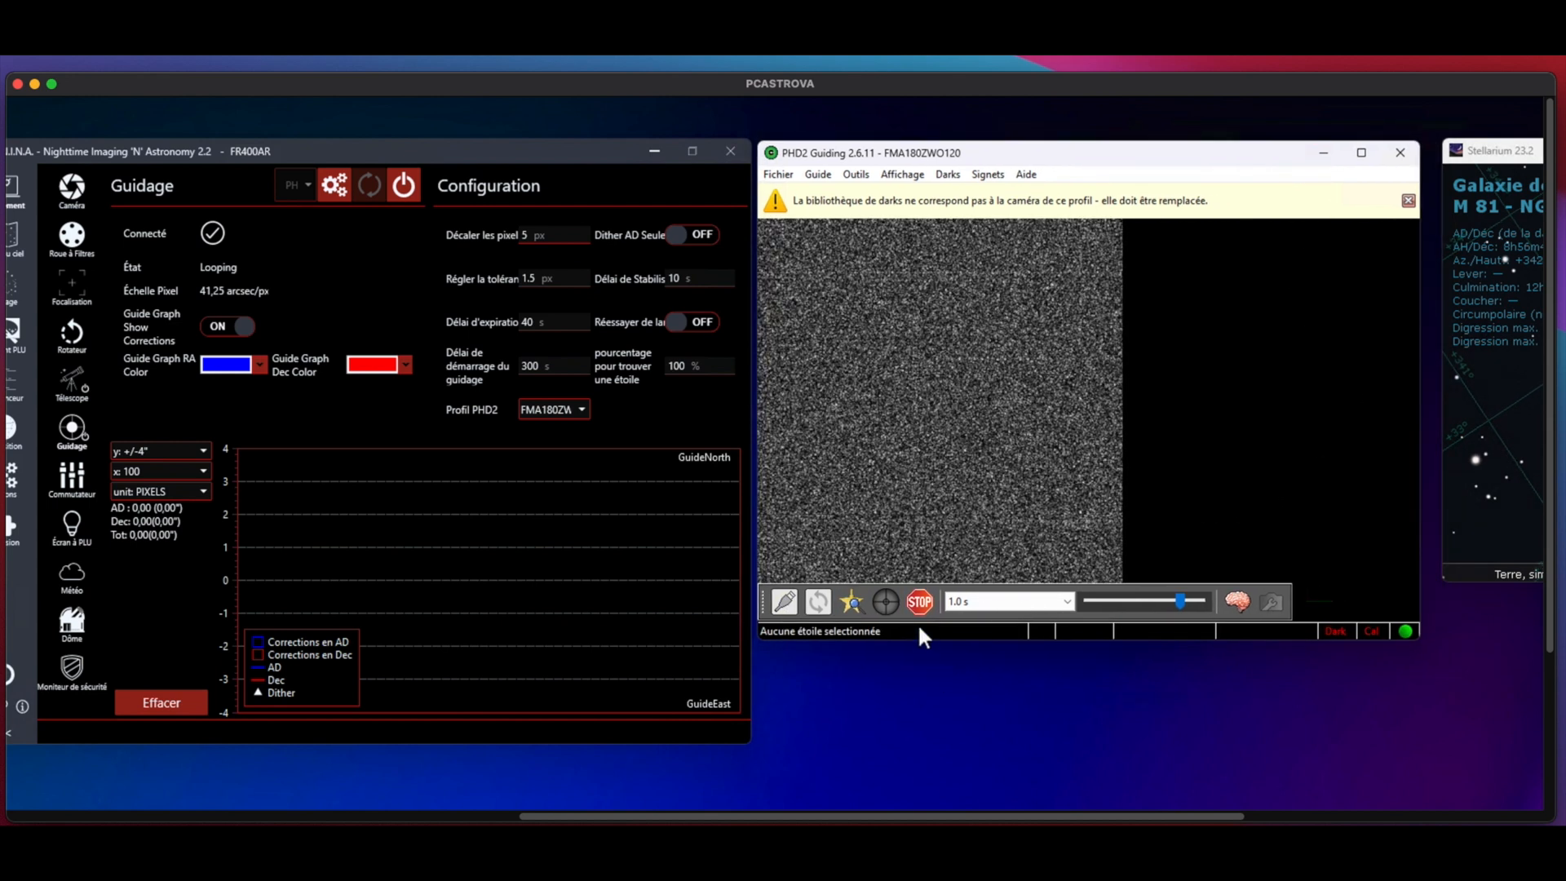
Step: Stop the looping exposures in PHD2 and reconnect its mount with ASCOM GS Sky Telescope as the driver
click(919, 602)
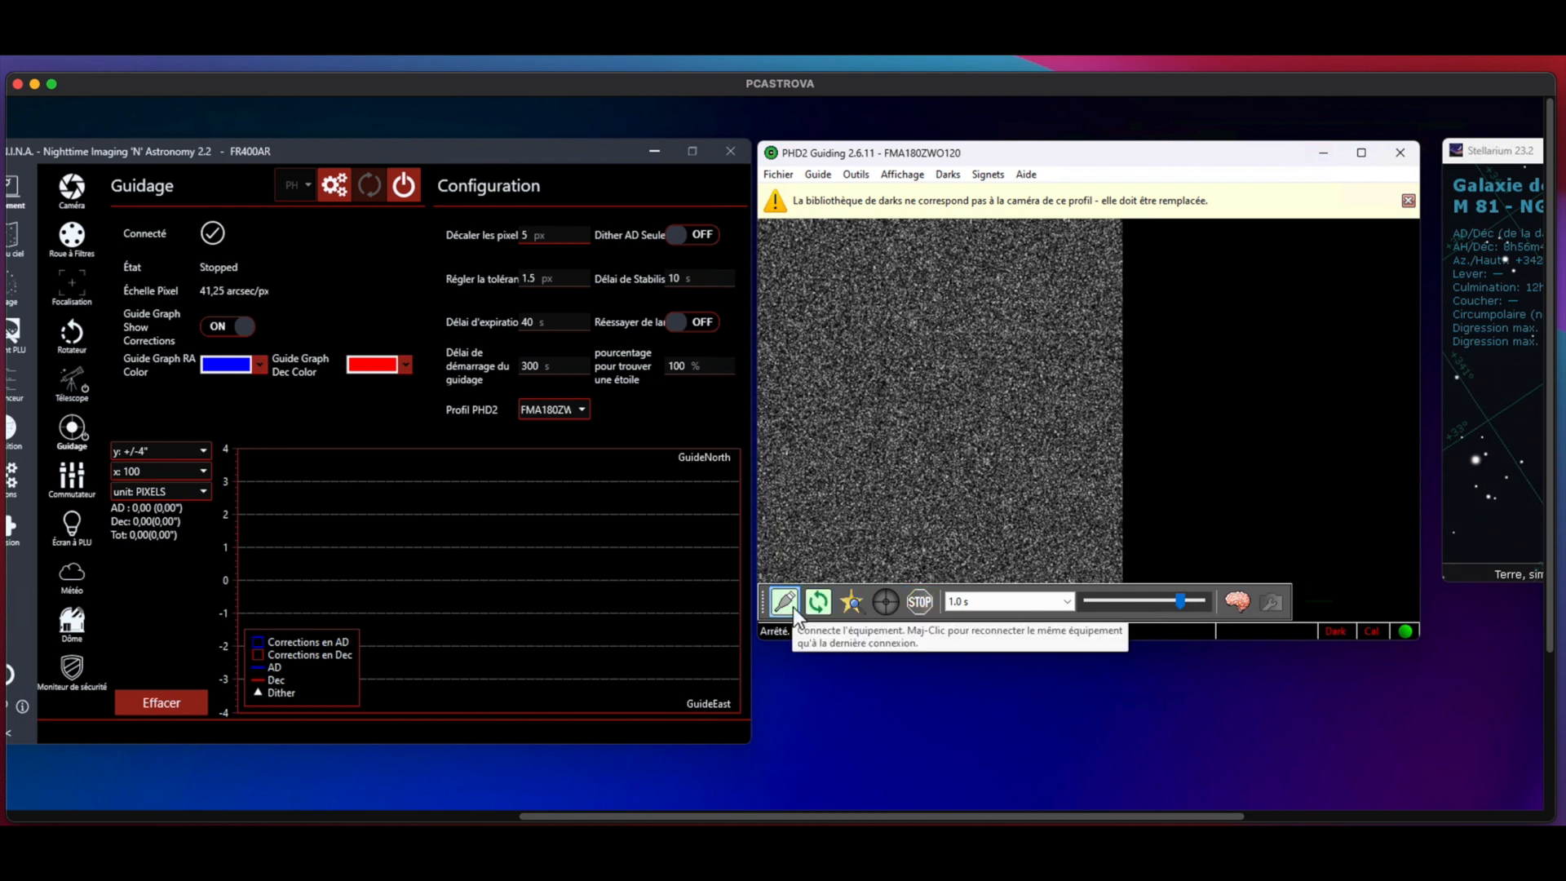
click(785, 602)
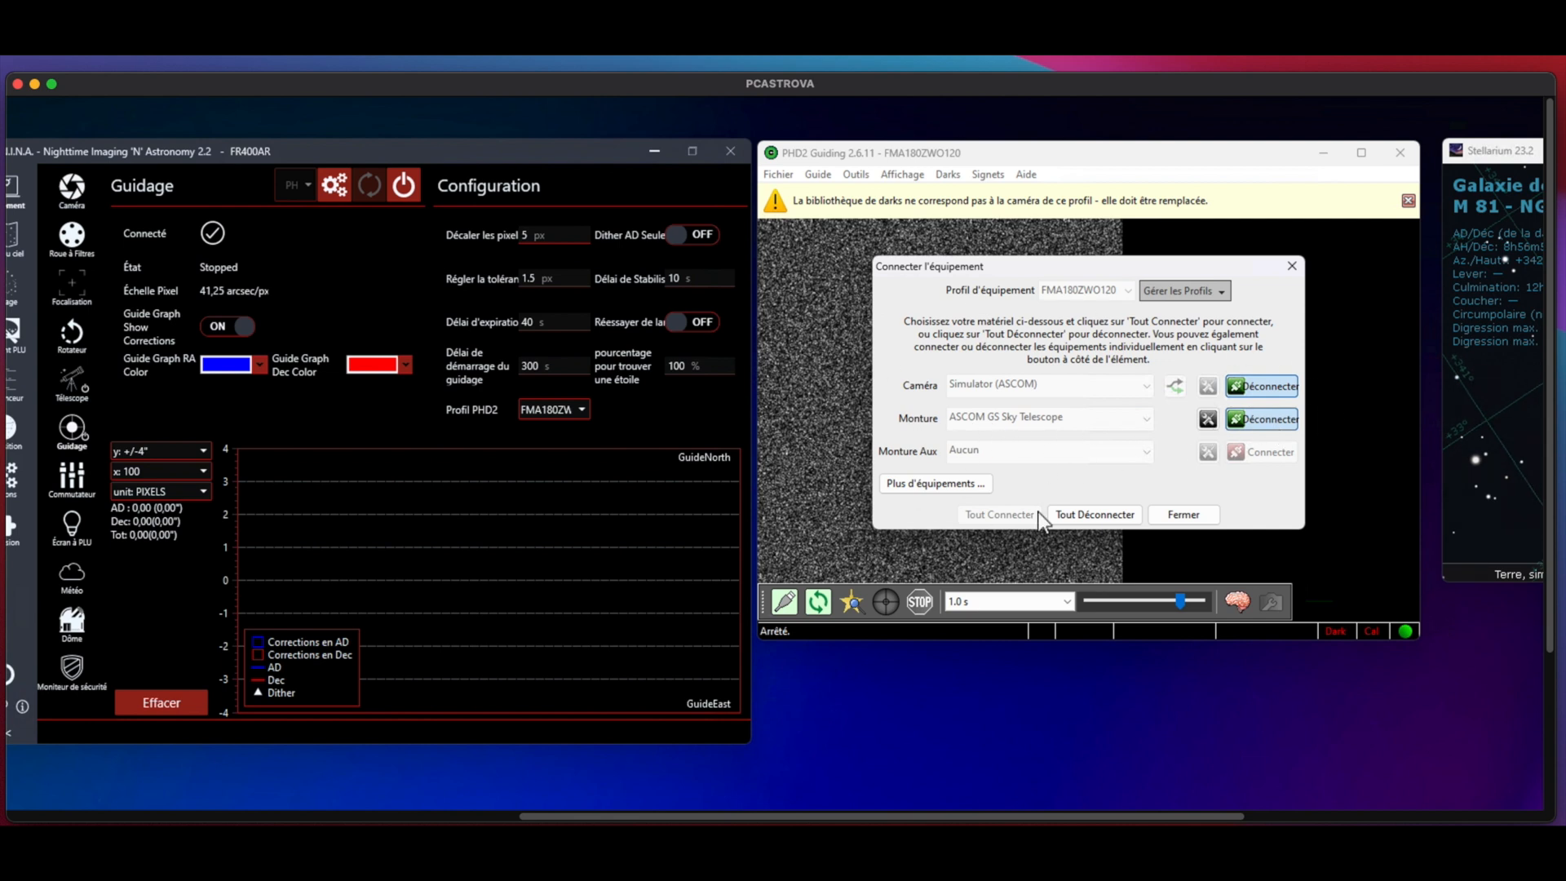
click(1274, 421)
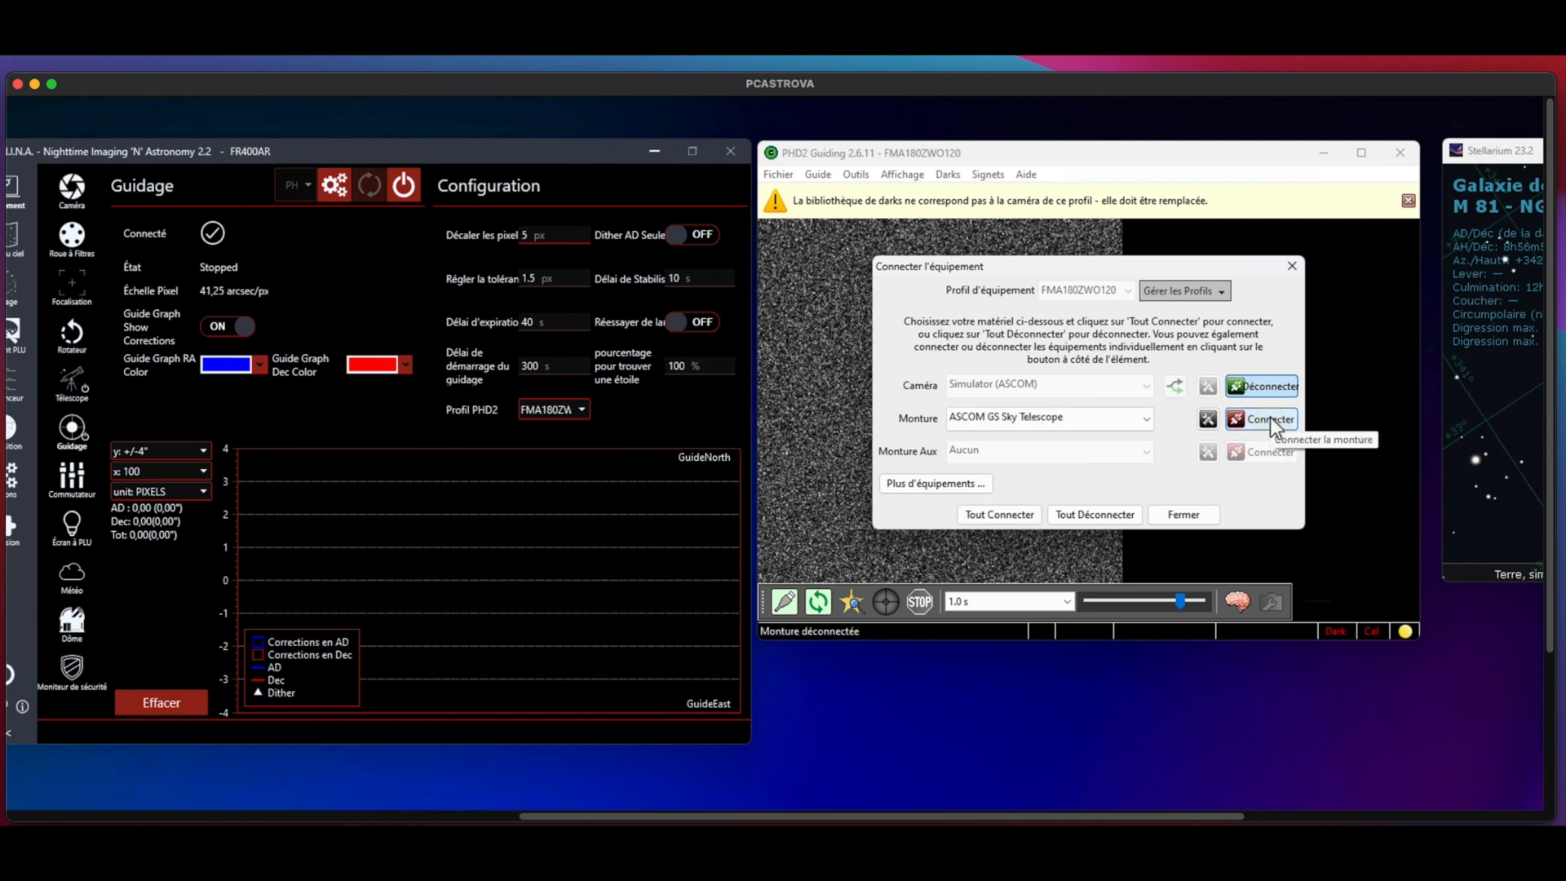
click(1146, 421)
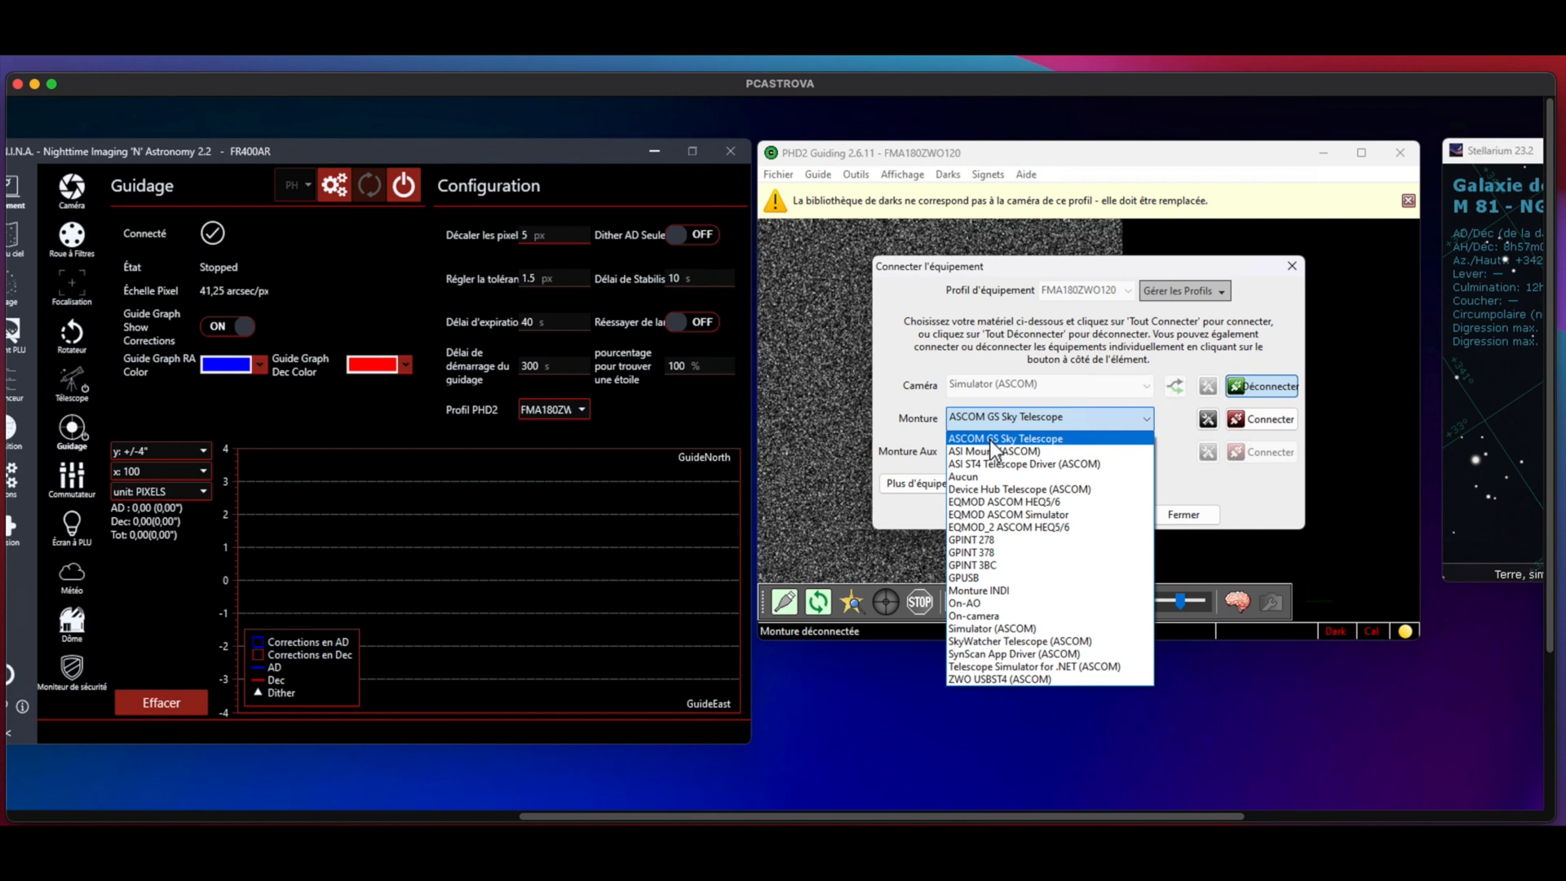
click(991, 439)
click(1276, 420)
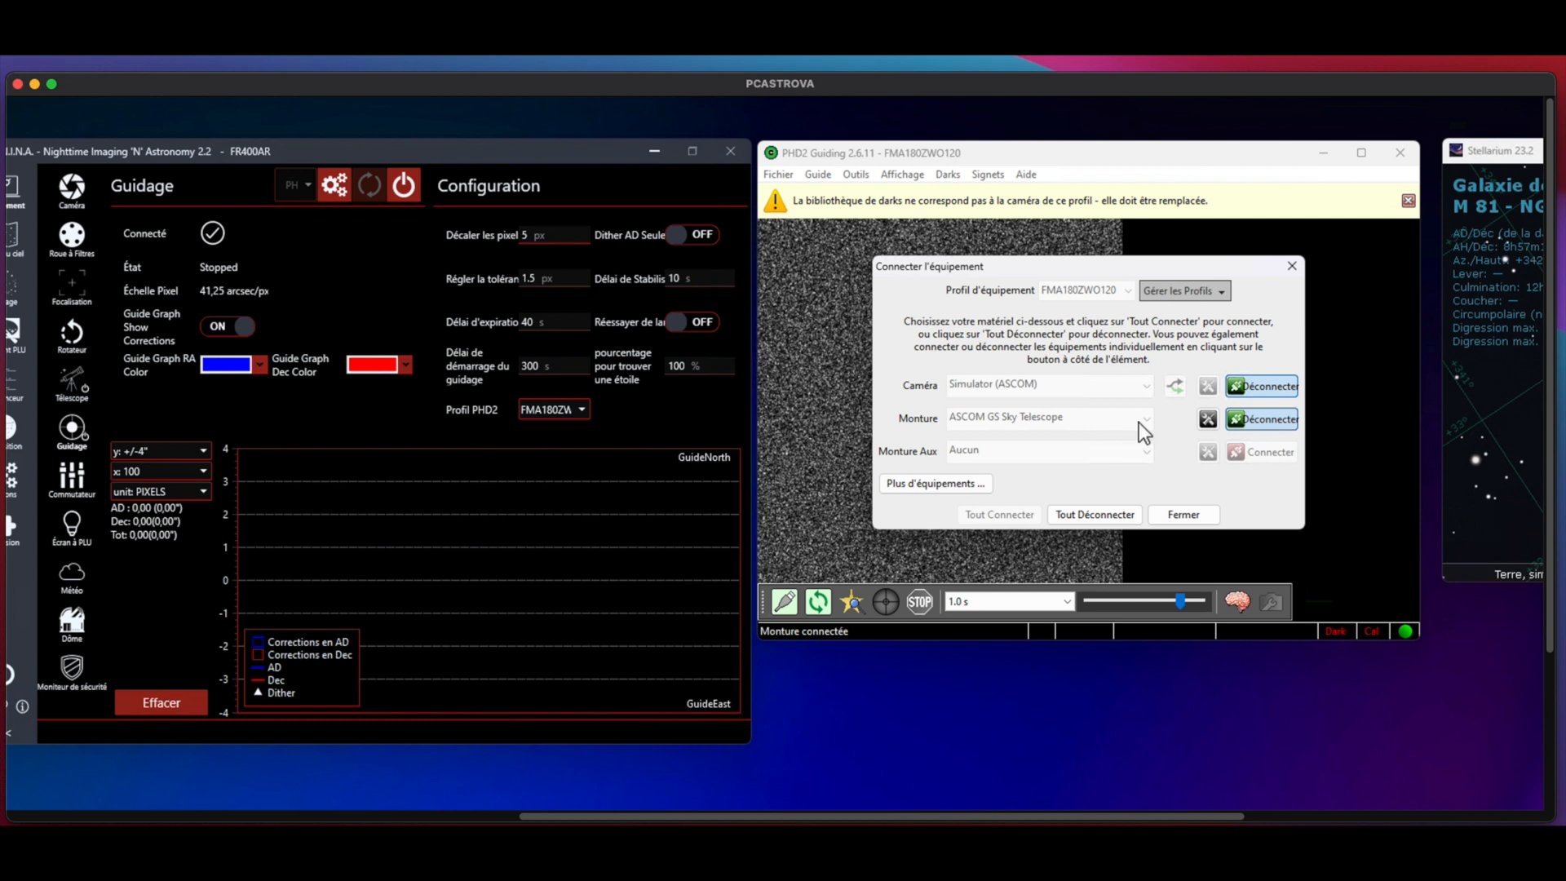
click(1182, 514)
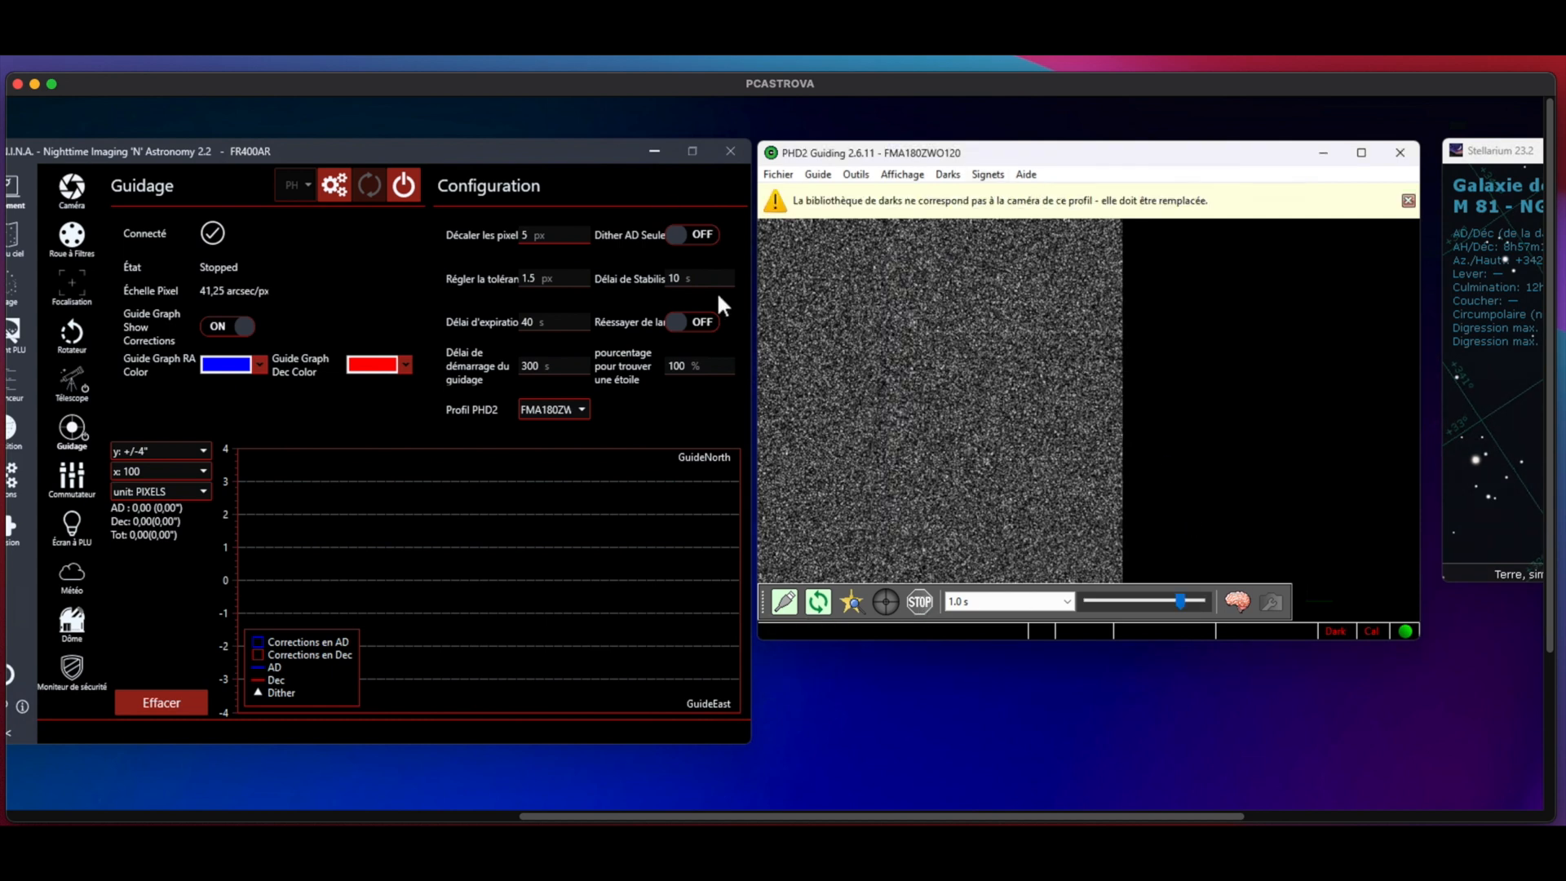
Step: Switch to Stellarium, deselect the galaxy M 81, and enlarge the window until the telescope controls fit
drag(782, 815, 416, 768)
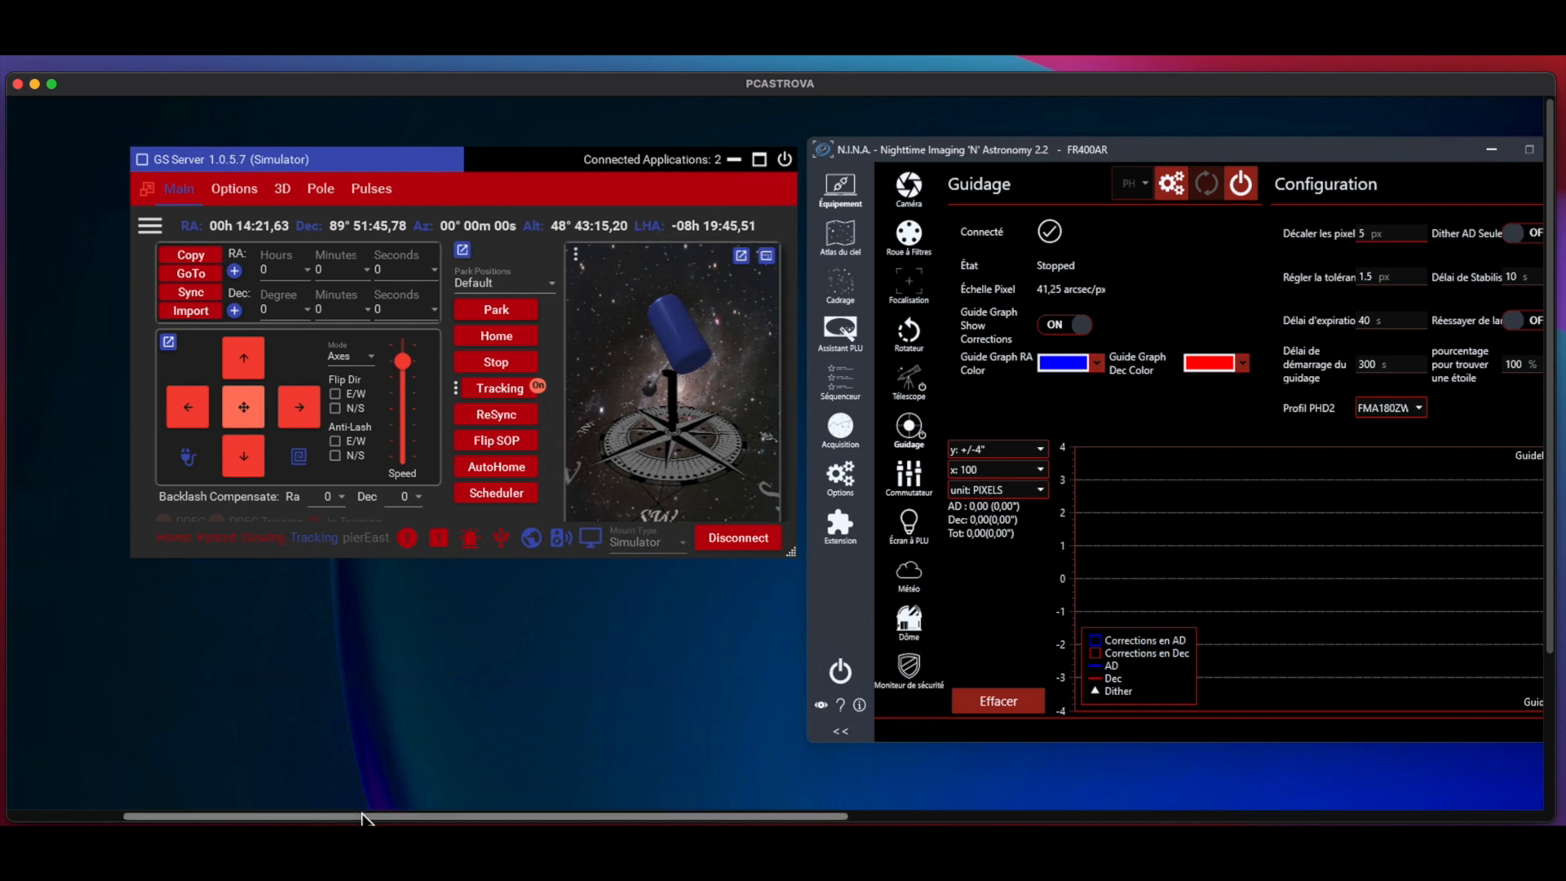
drag(362, 816, 601, 818)
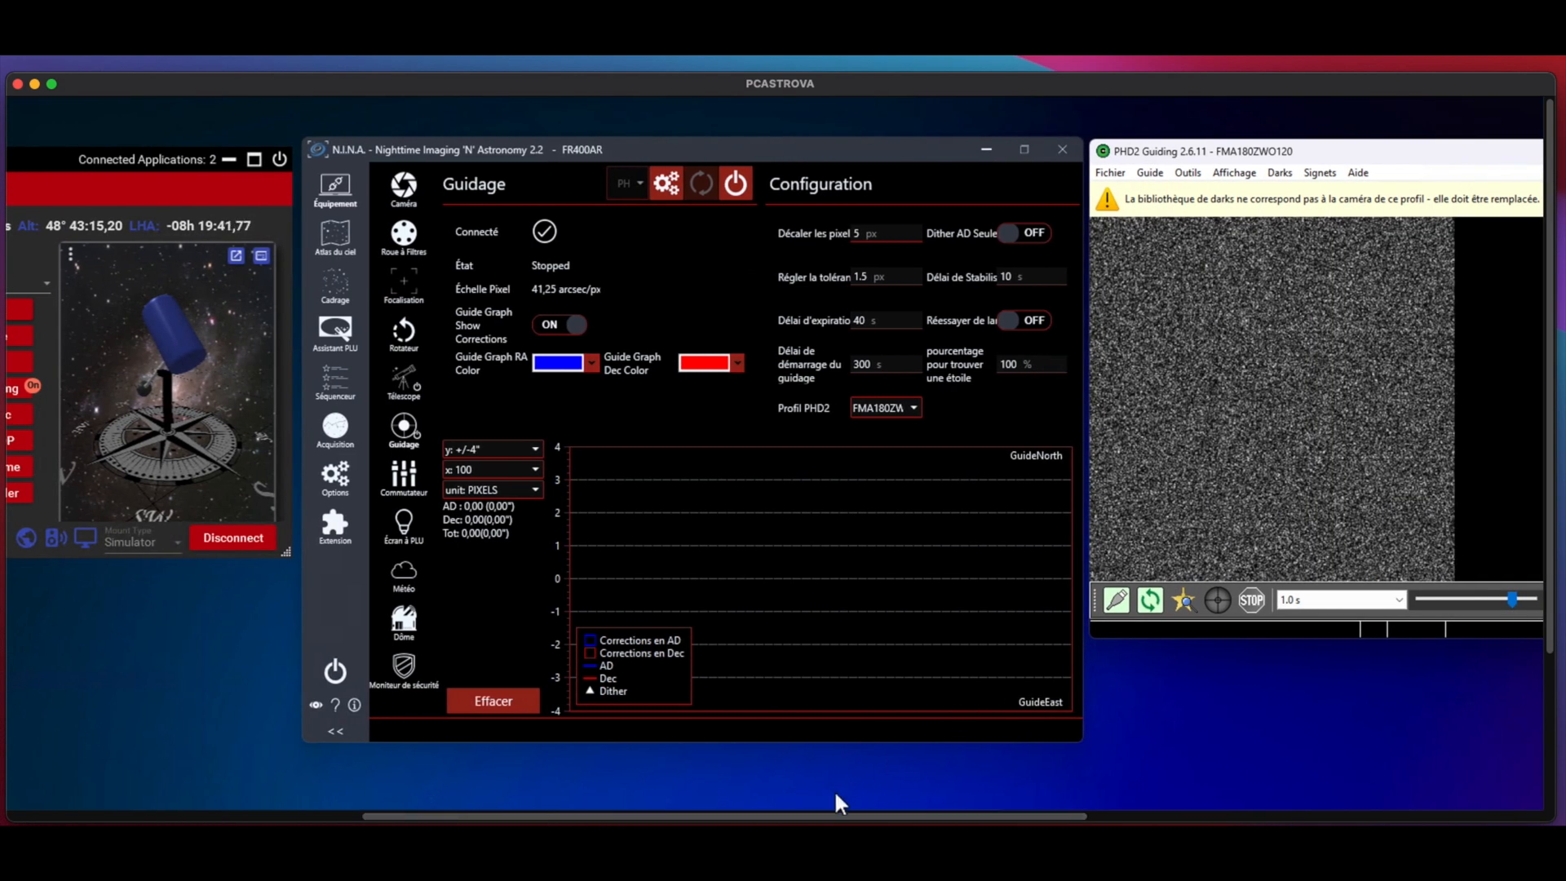
drag(656, 818, 1109, 818)
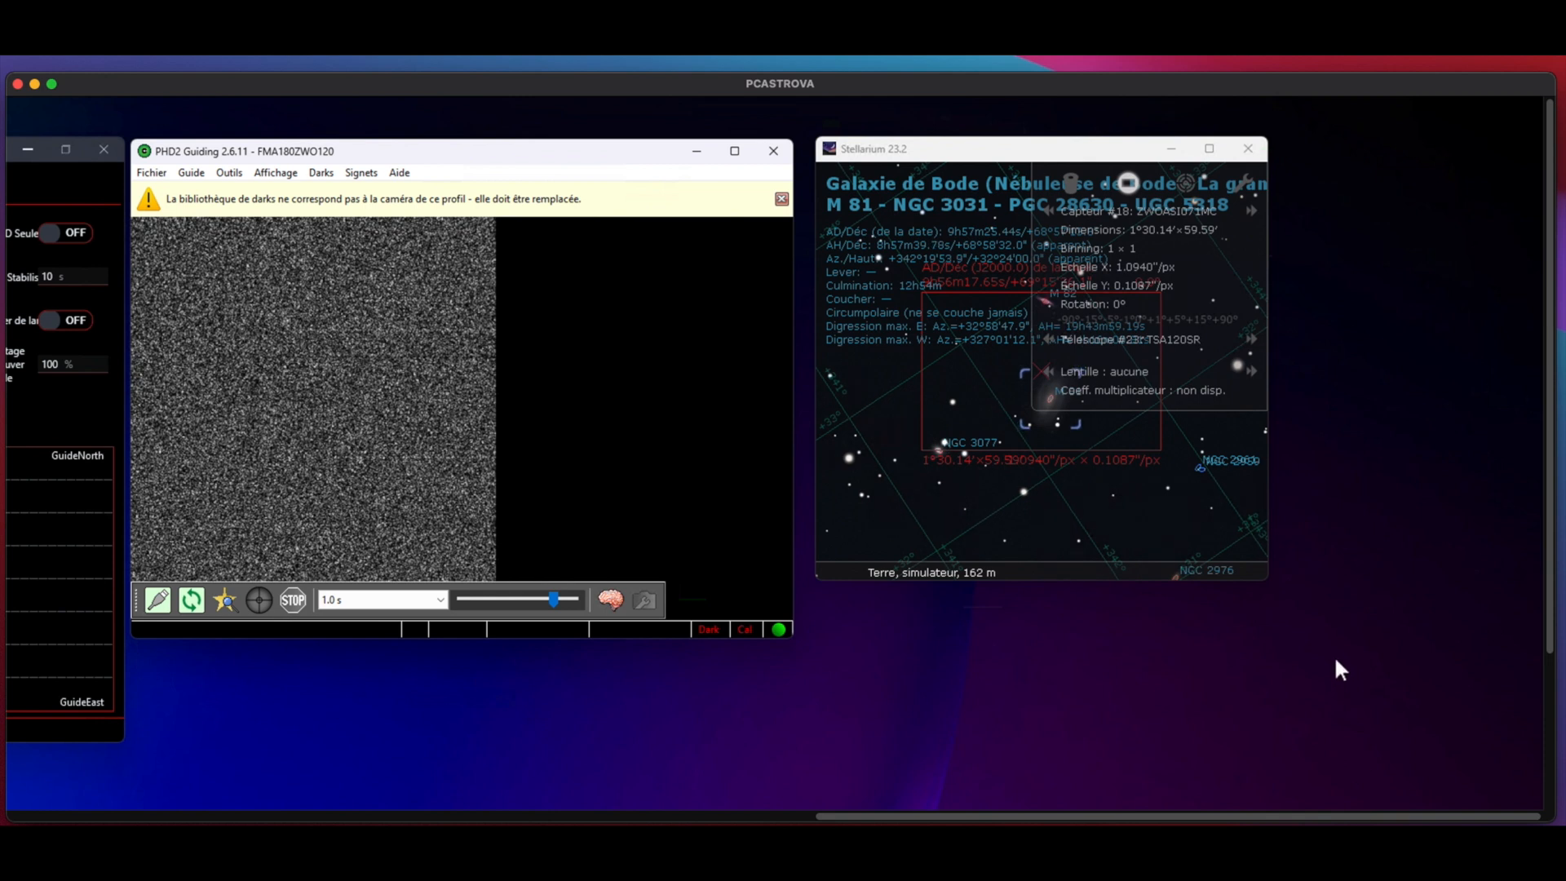
mouse_move(1265, 575)
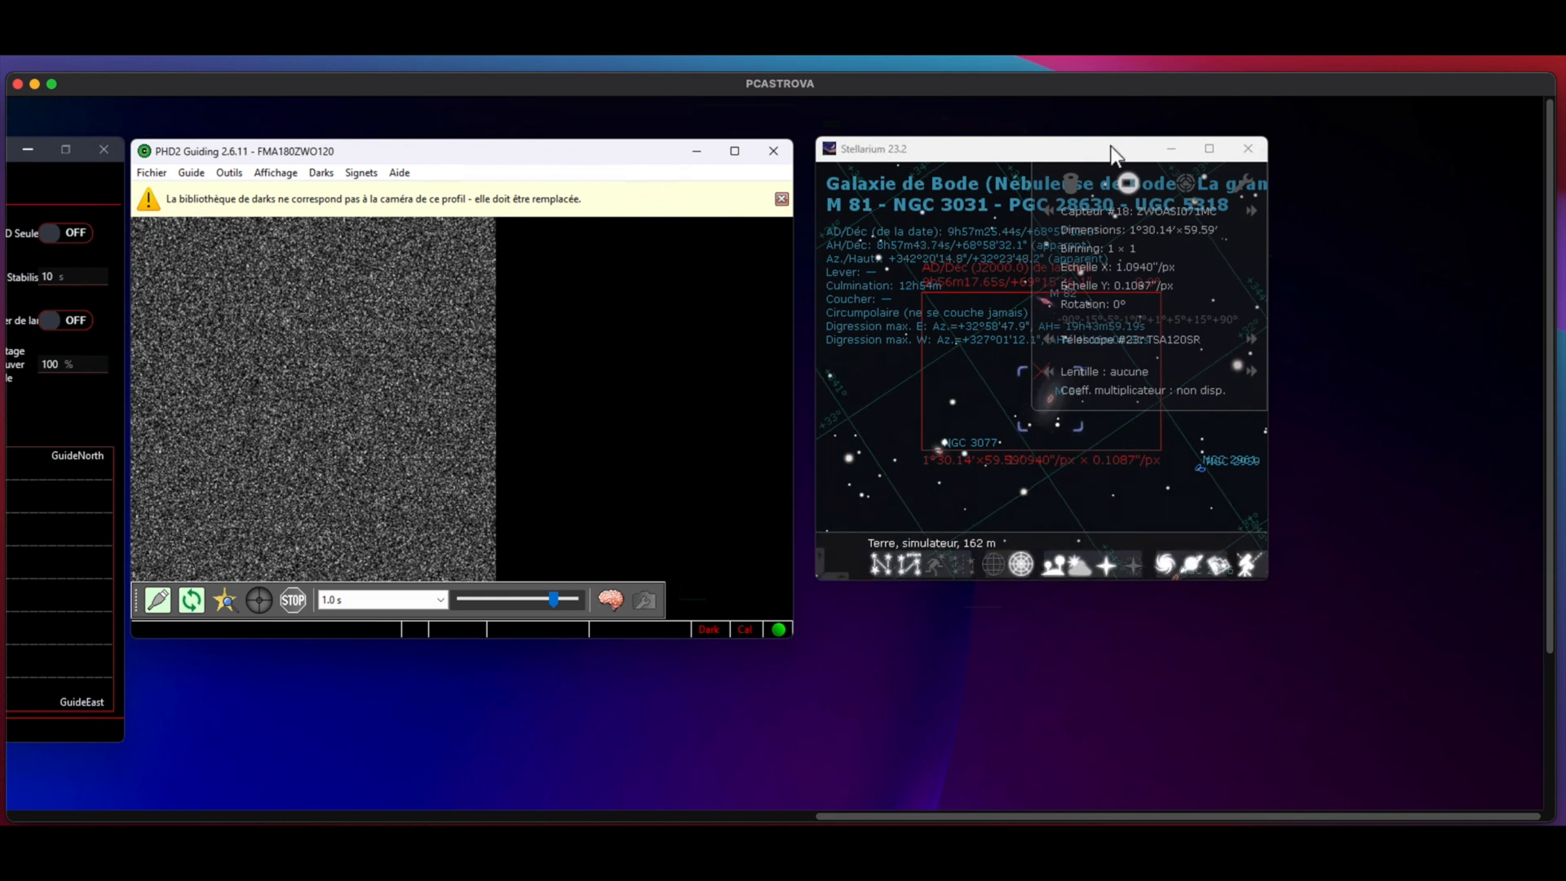
drag(1088, 145, 1101, 137)
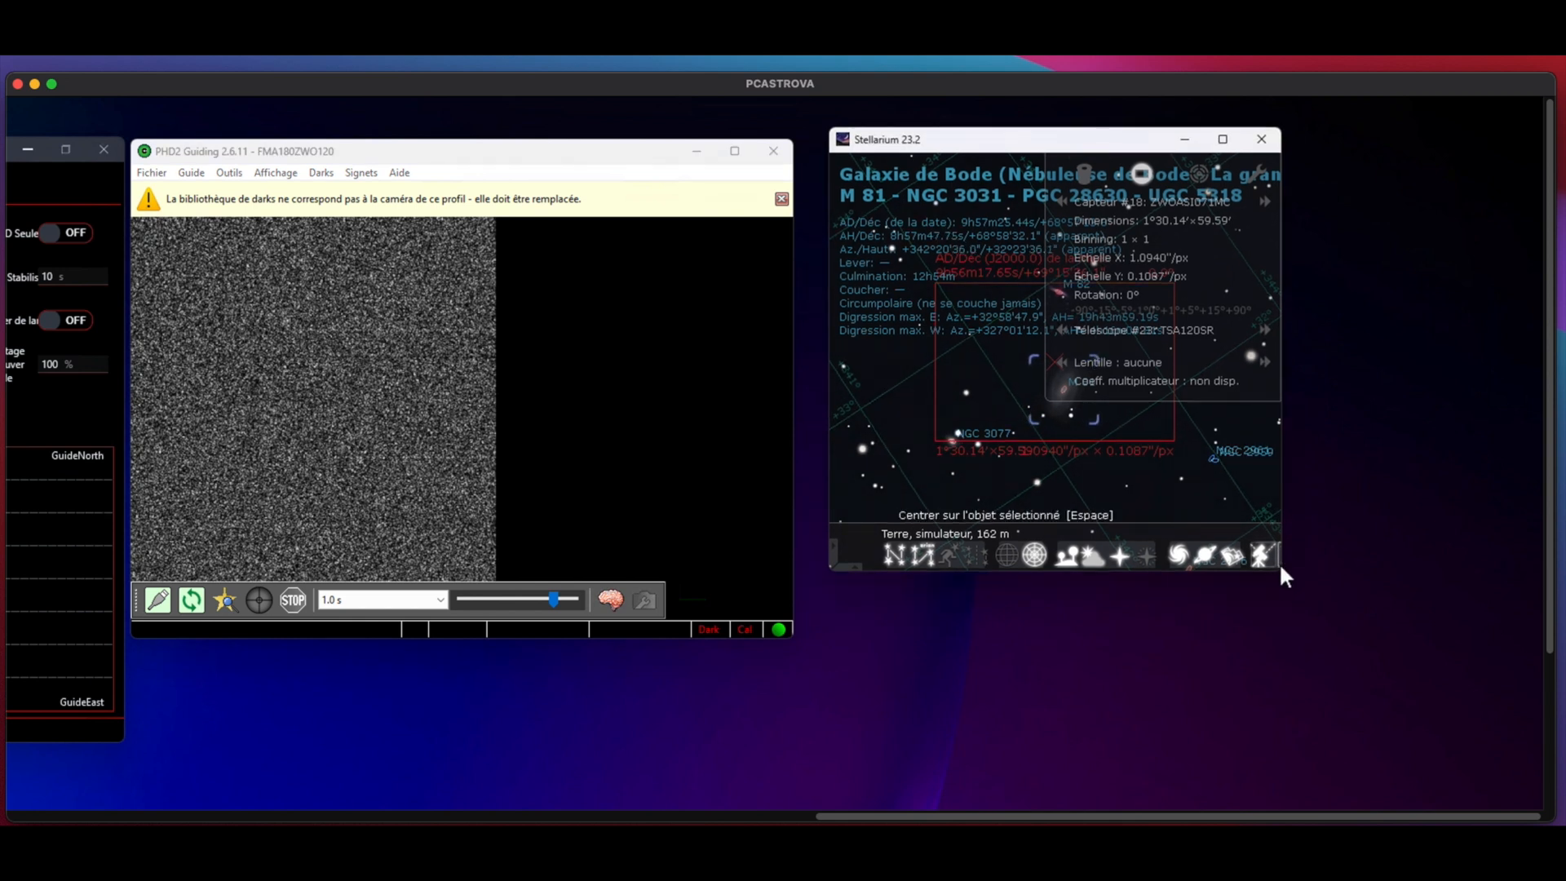
drag(1281, 565, 1499, 591)
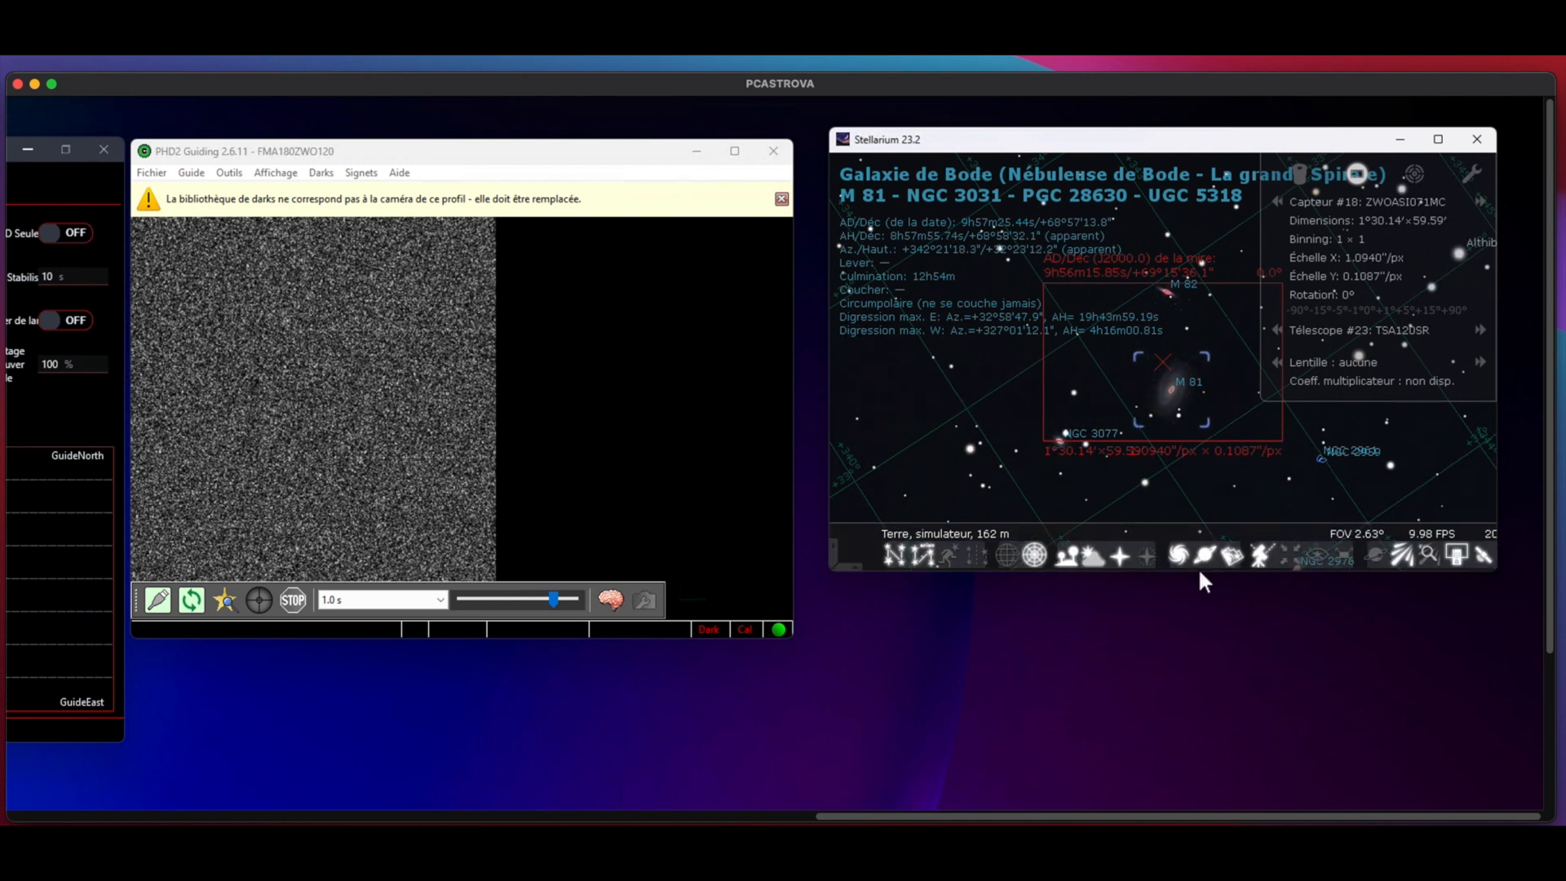
right_click(1199, 568)
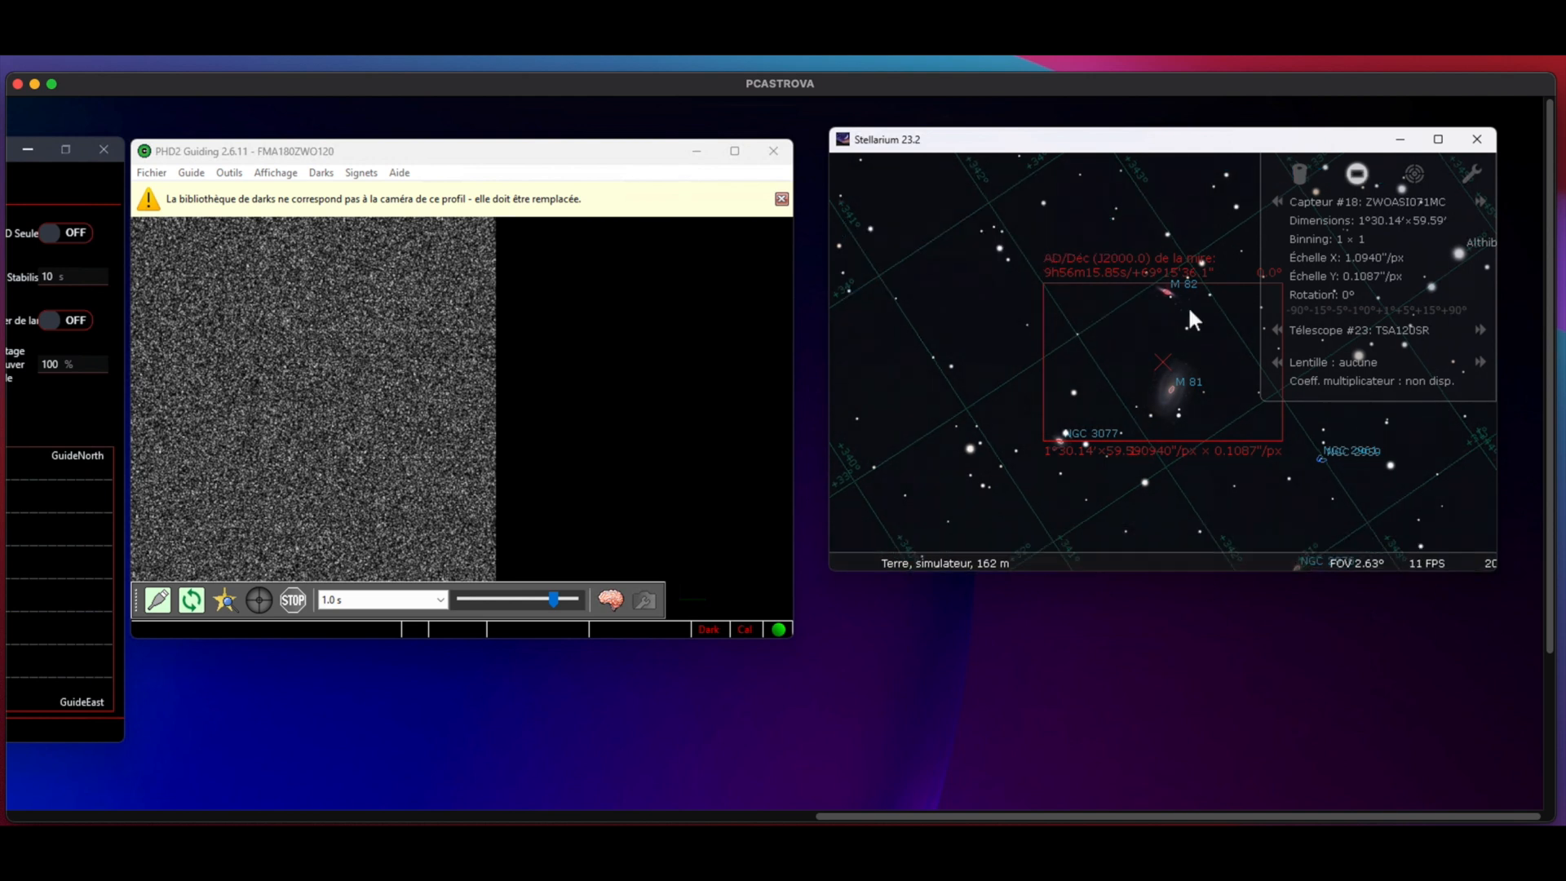
mouse_move(1374, 552)
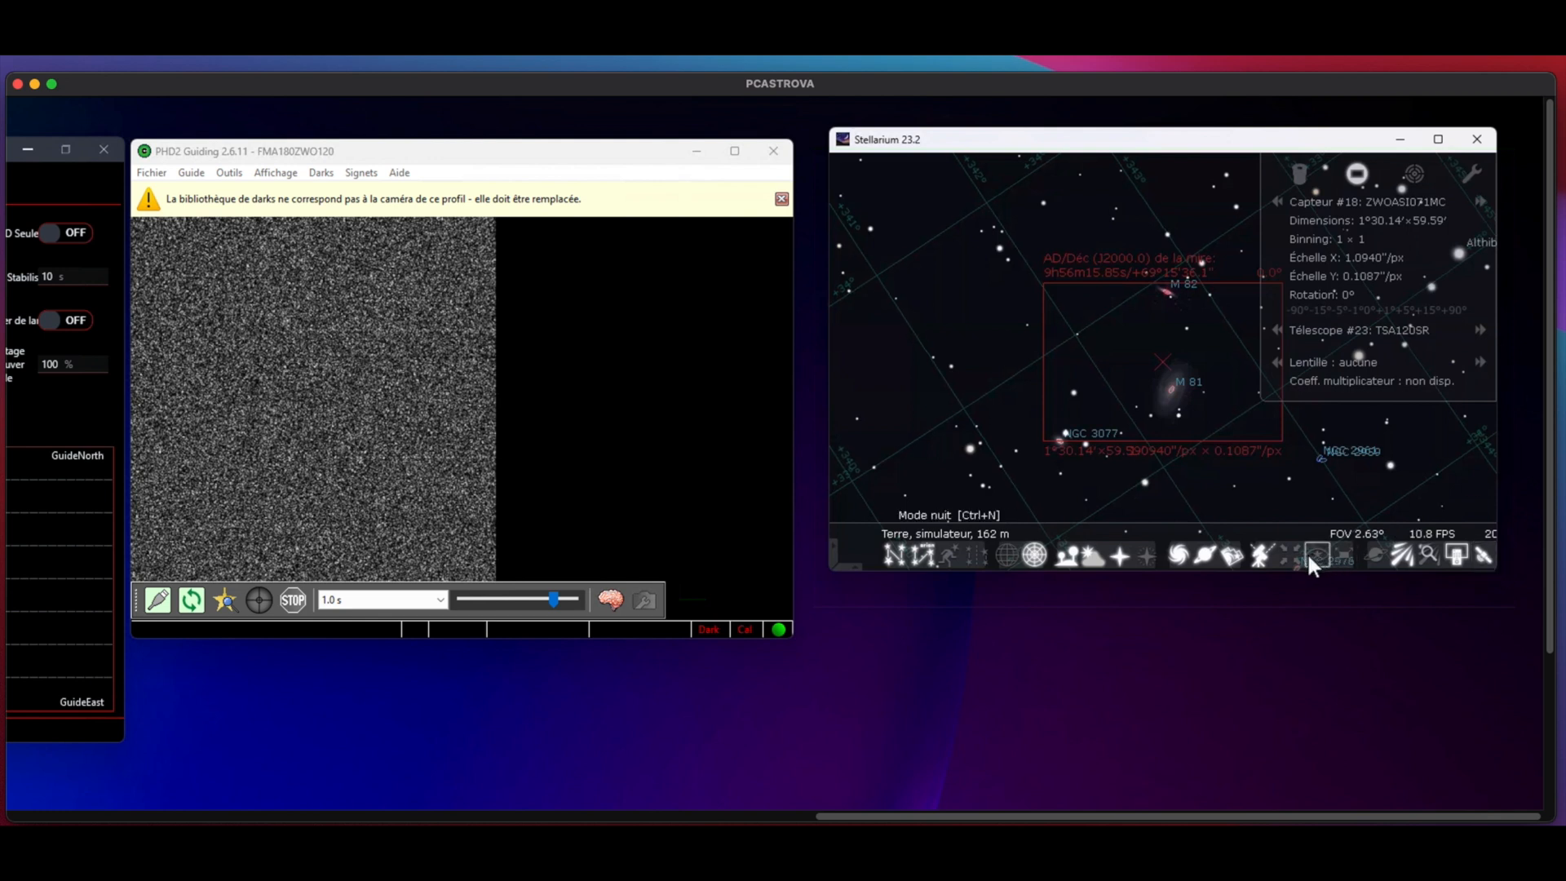
drag(1161, 143, 906, 123)
drag(1254, 560, 1450, 676)
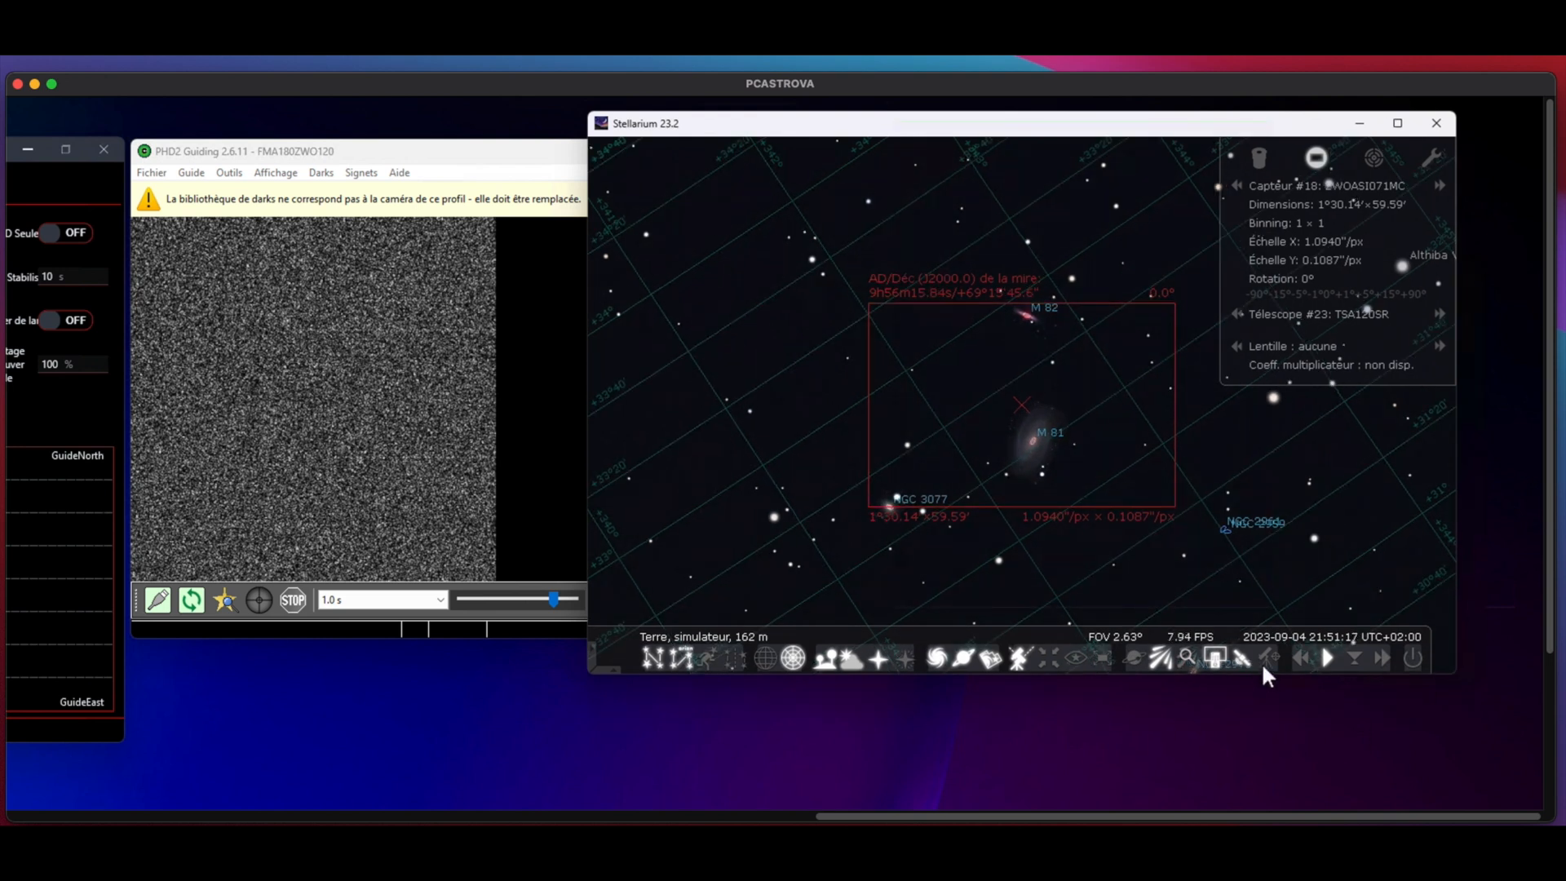
Step: Open the configuration of the SimScope telescope in Stellarium and check its selected ASCOM device
click(1265, 654)
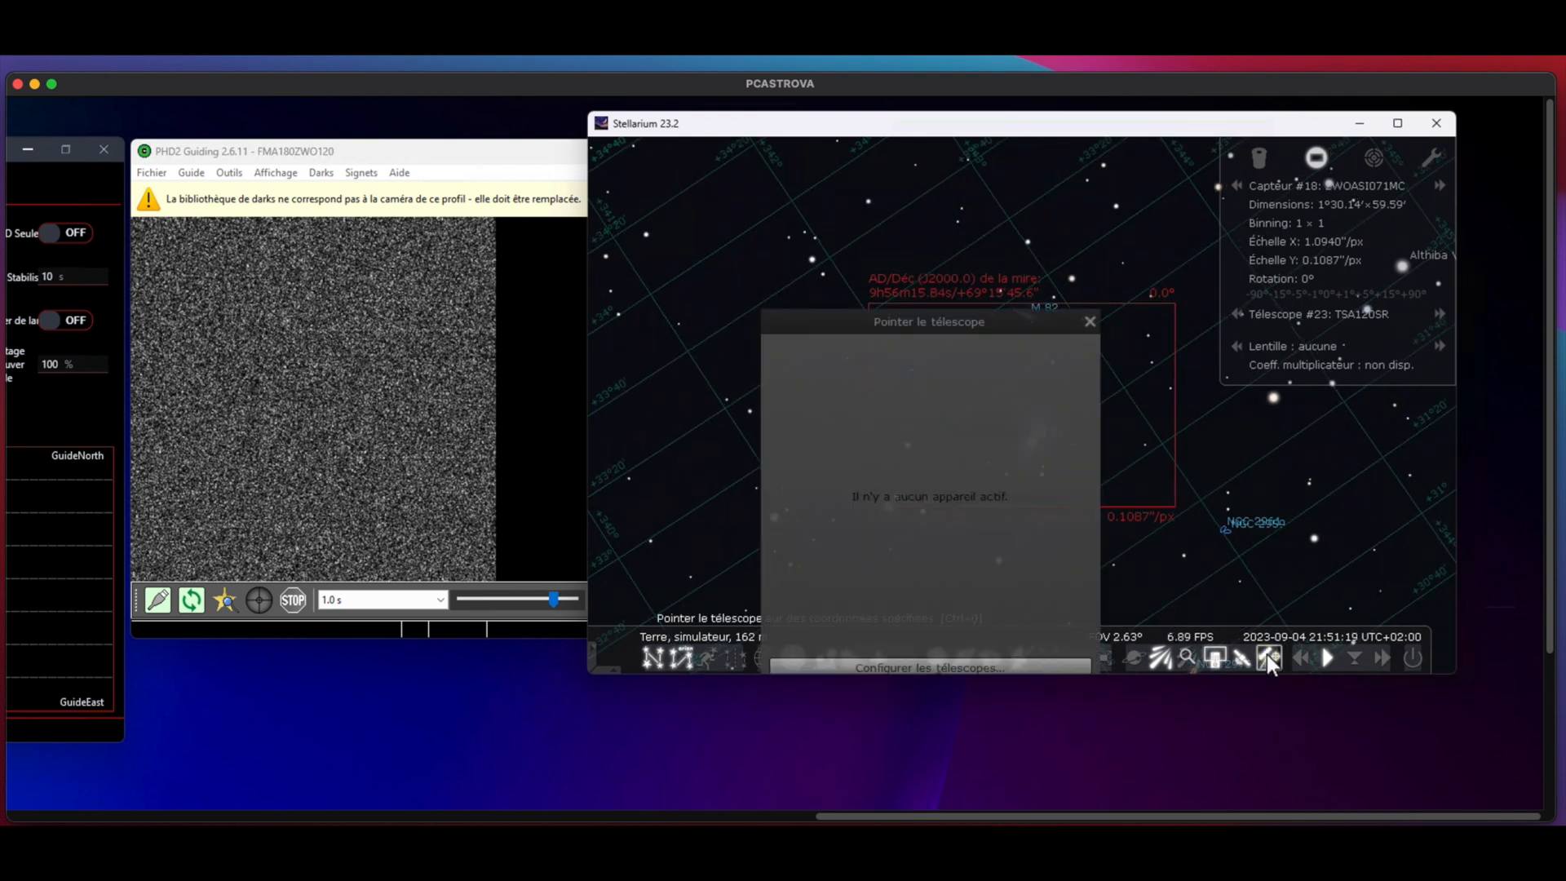
drag(817, 318, 905, 225)
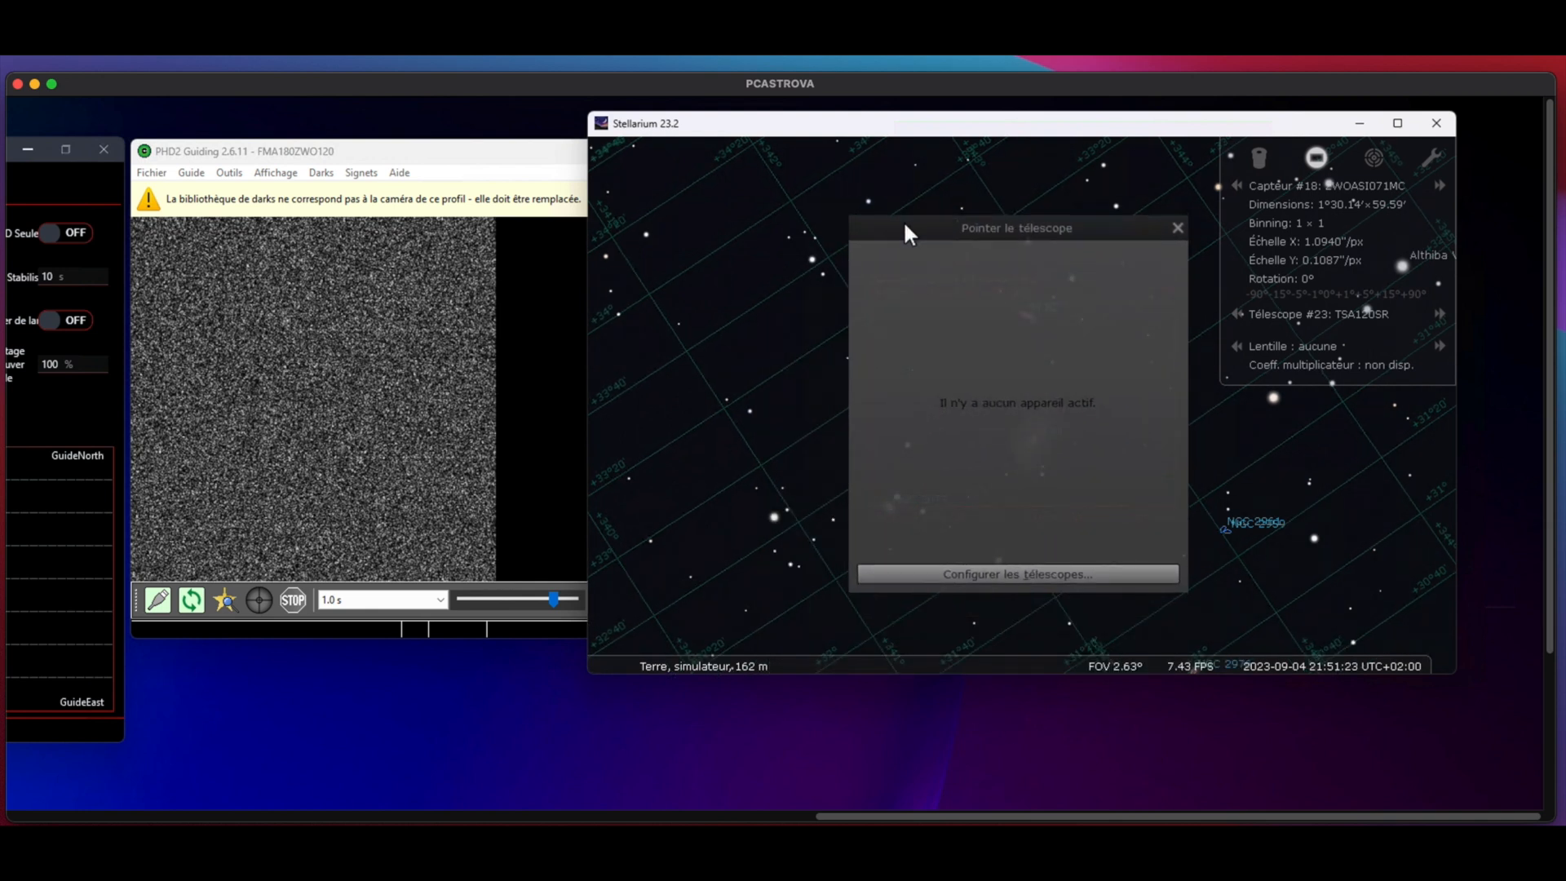
click(1025, 575)
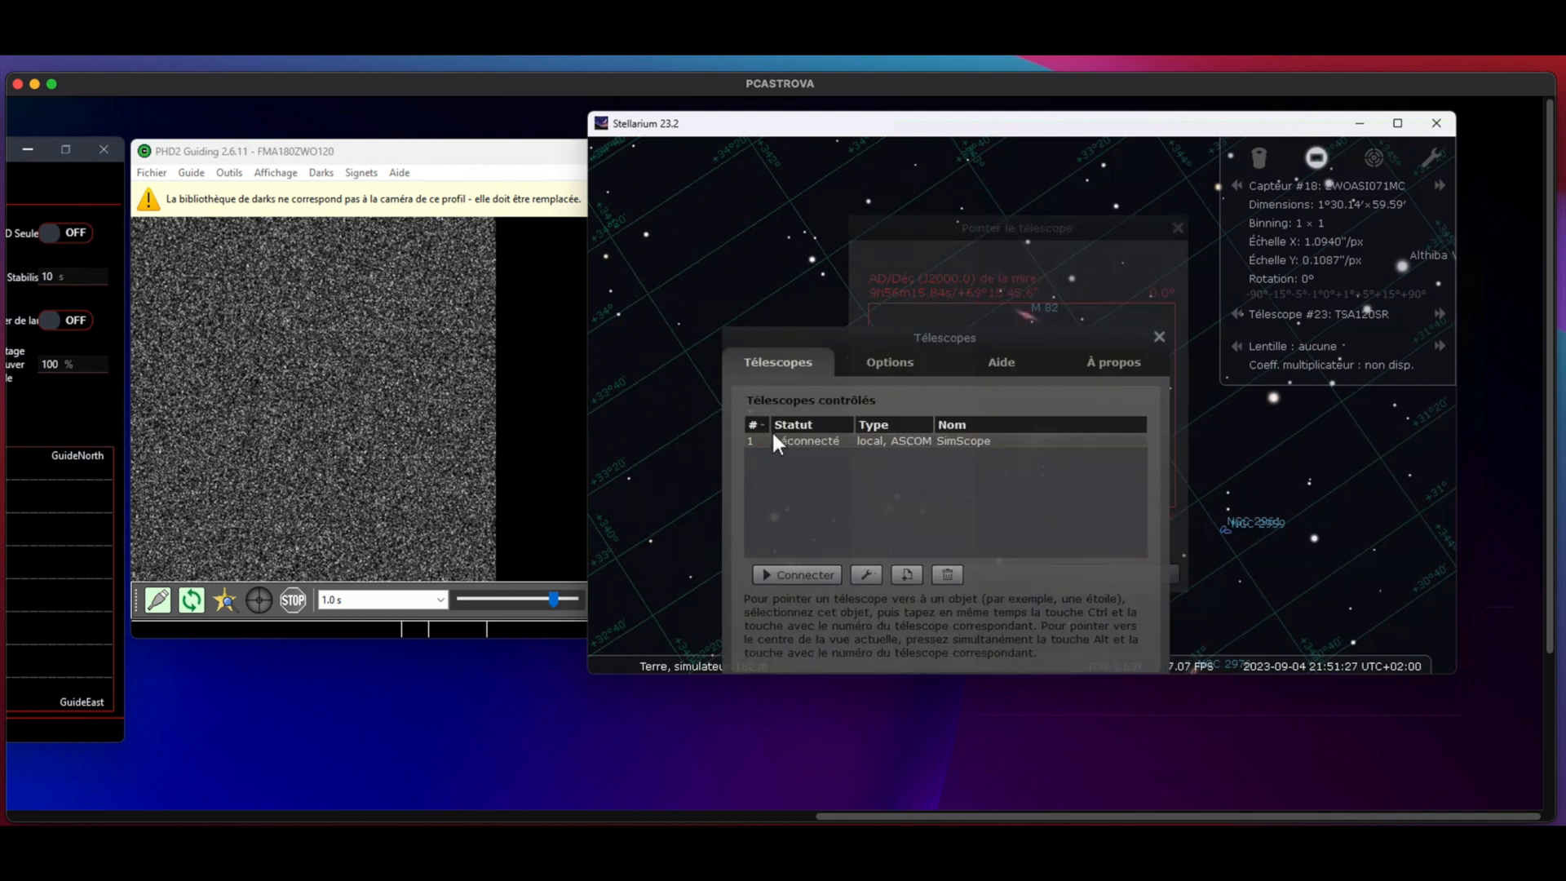
click(991, 440)
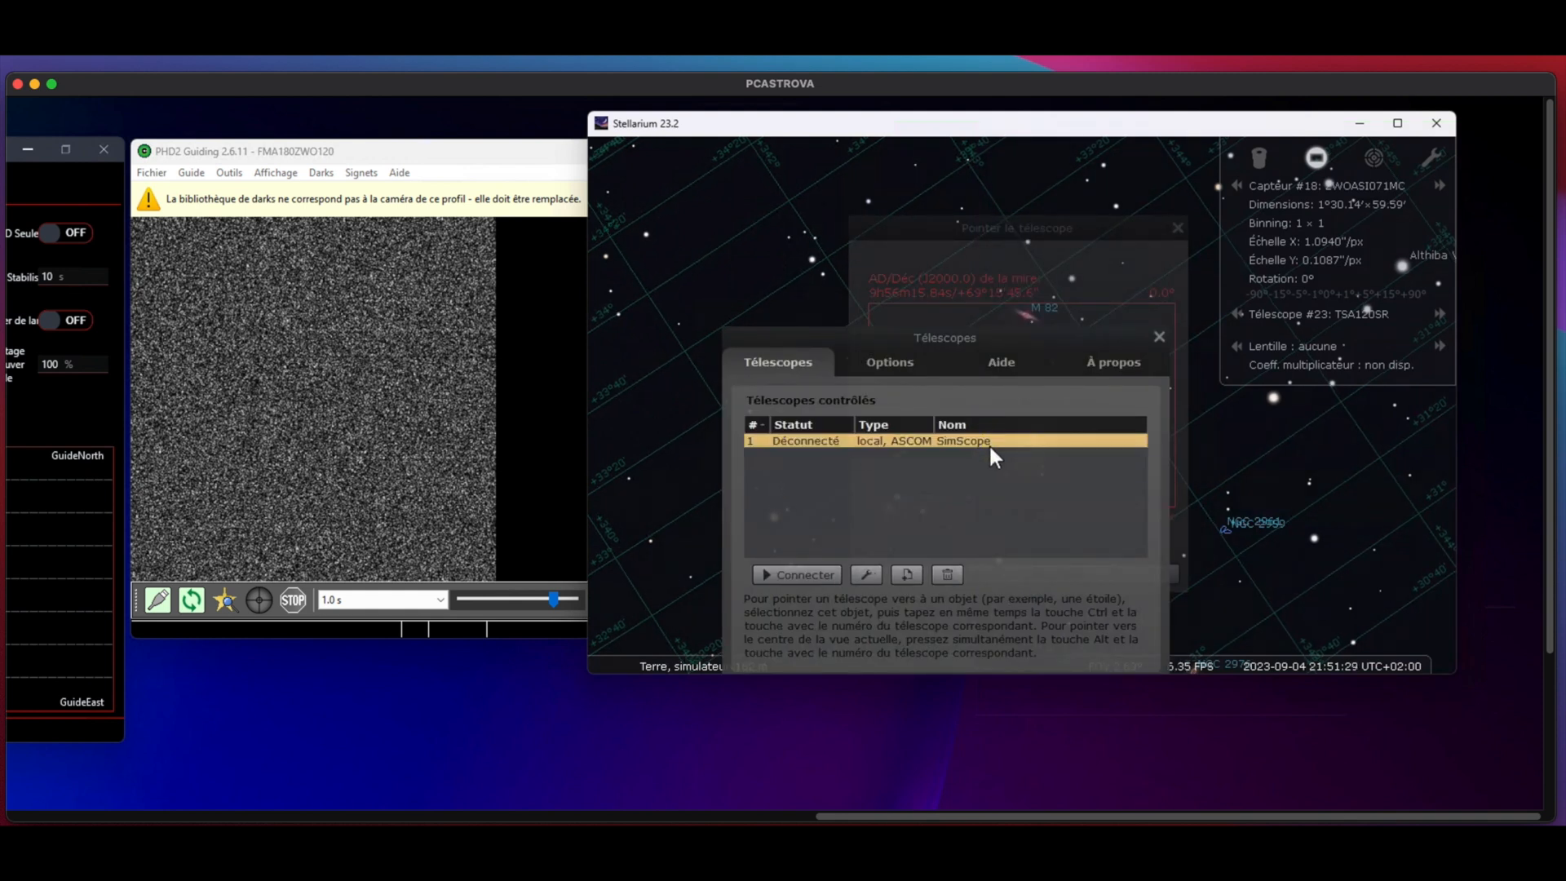
click(868, 574)
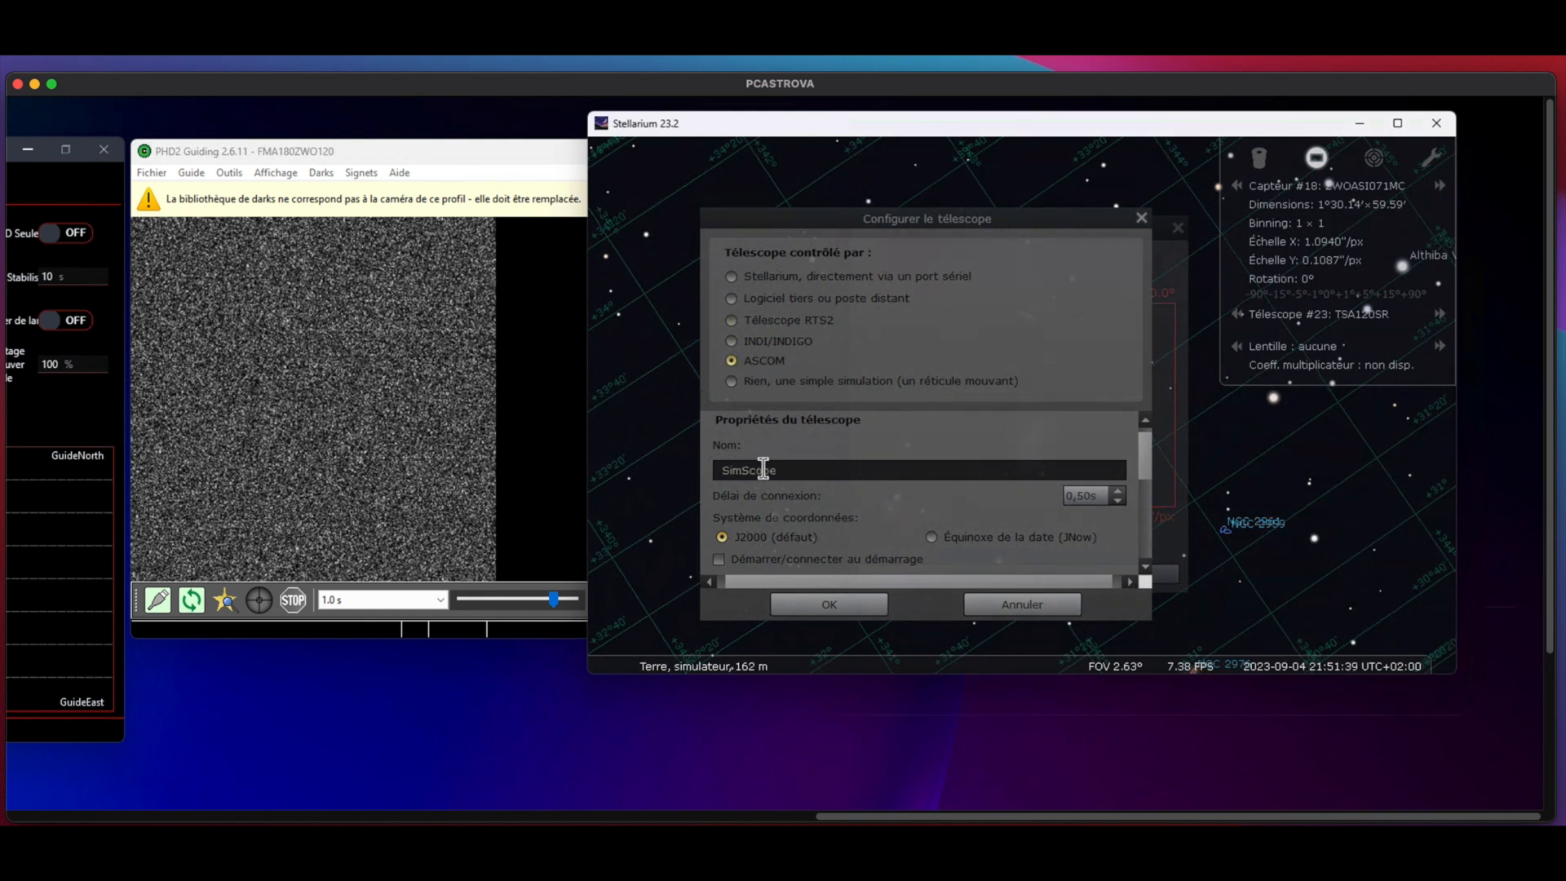
drag(1143, 445, 1150, 492)
scroll(1150, 494, down, 2)
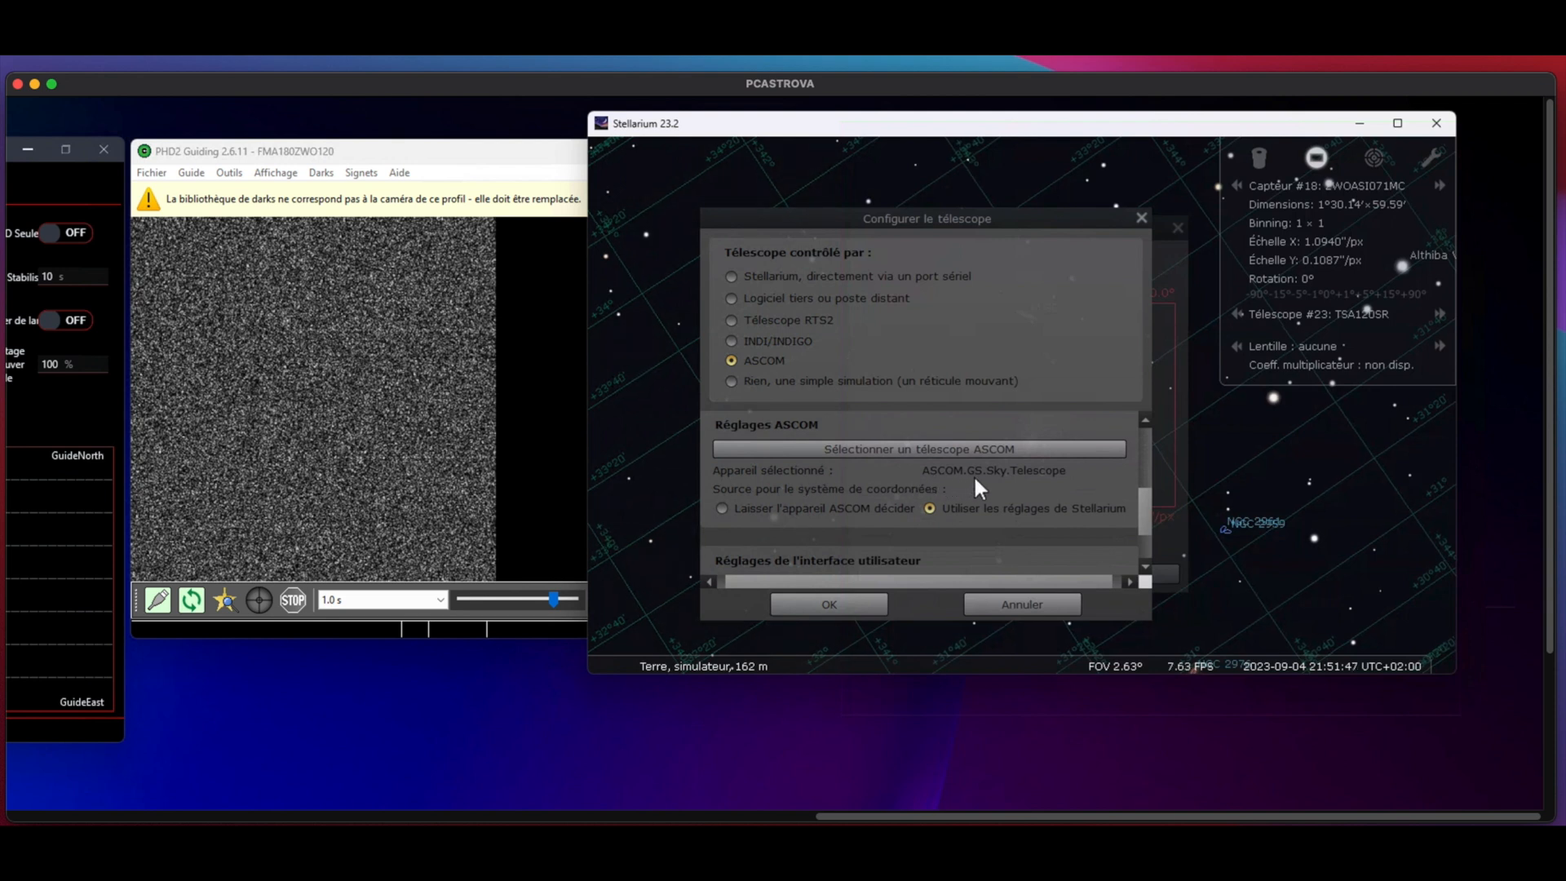
Step: Accept the telescope configuration, connect SimScope, and close the telescope list
click(849, 601)
click(815, 574)
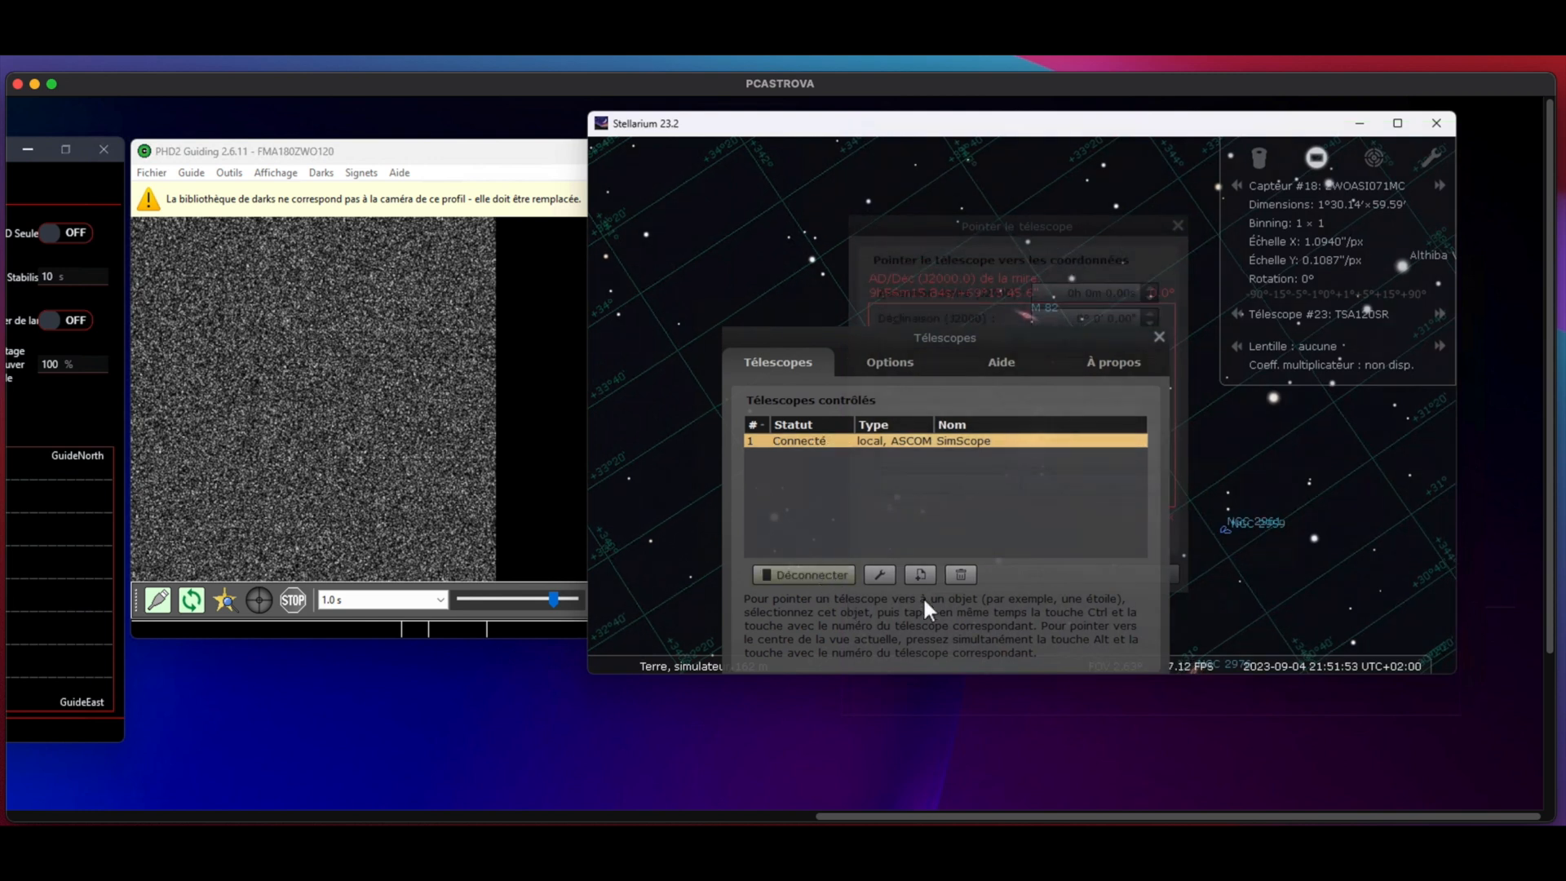
click(1155, 333)
click(1058, 223)
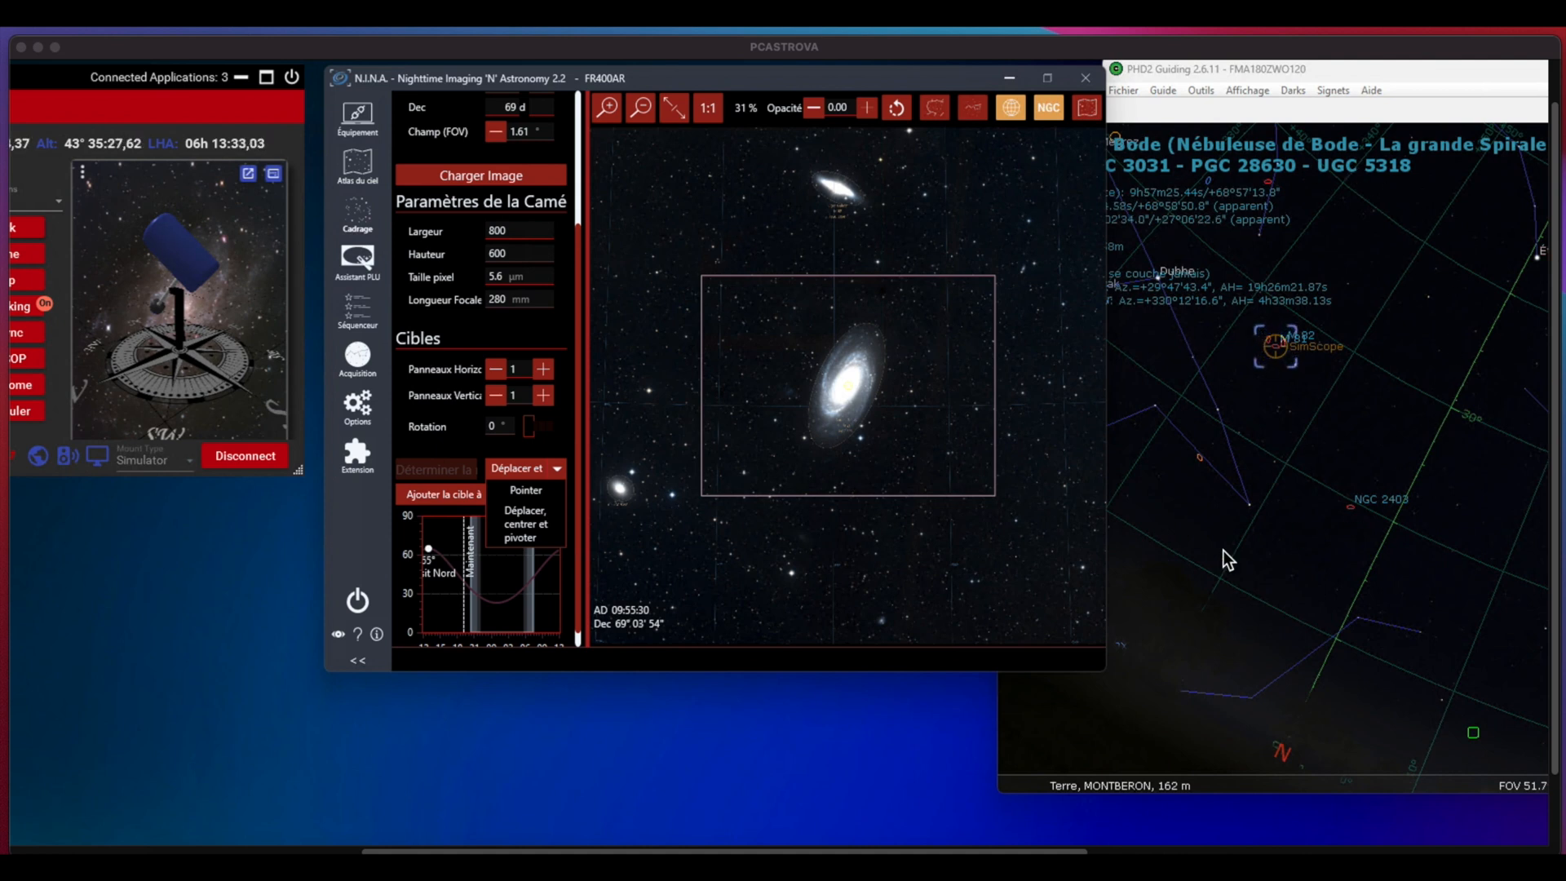
Step: Move GS Server's detached 3D model window between the N.I.N.A. framing view and the Stellarium sky map
click(249, 180)
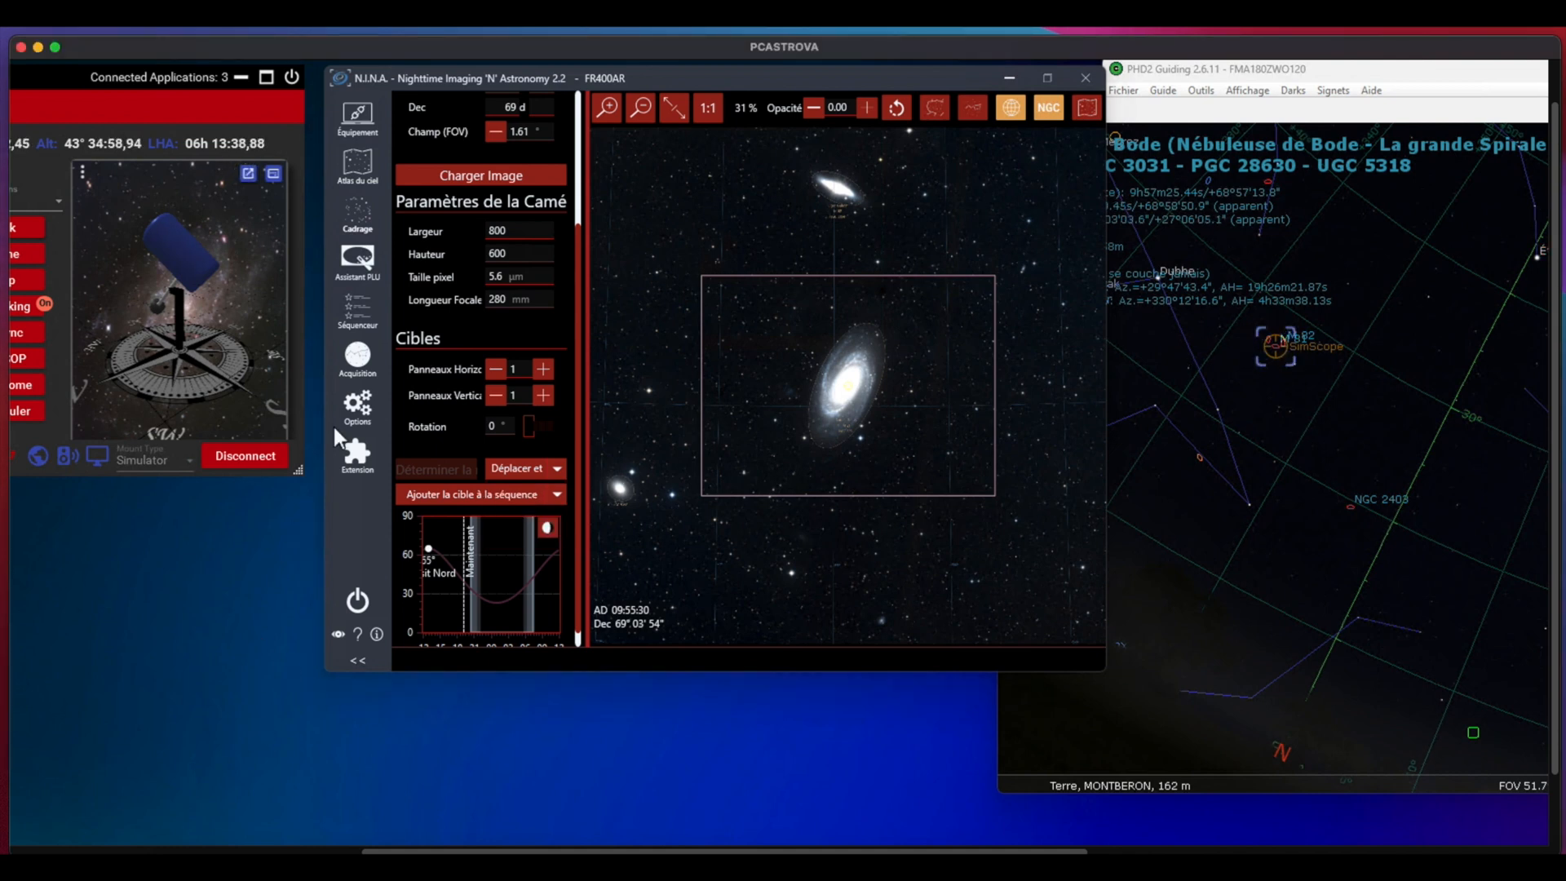
drag(497, 851, 203, 825)
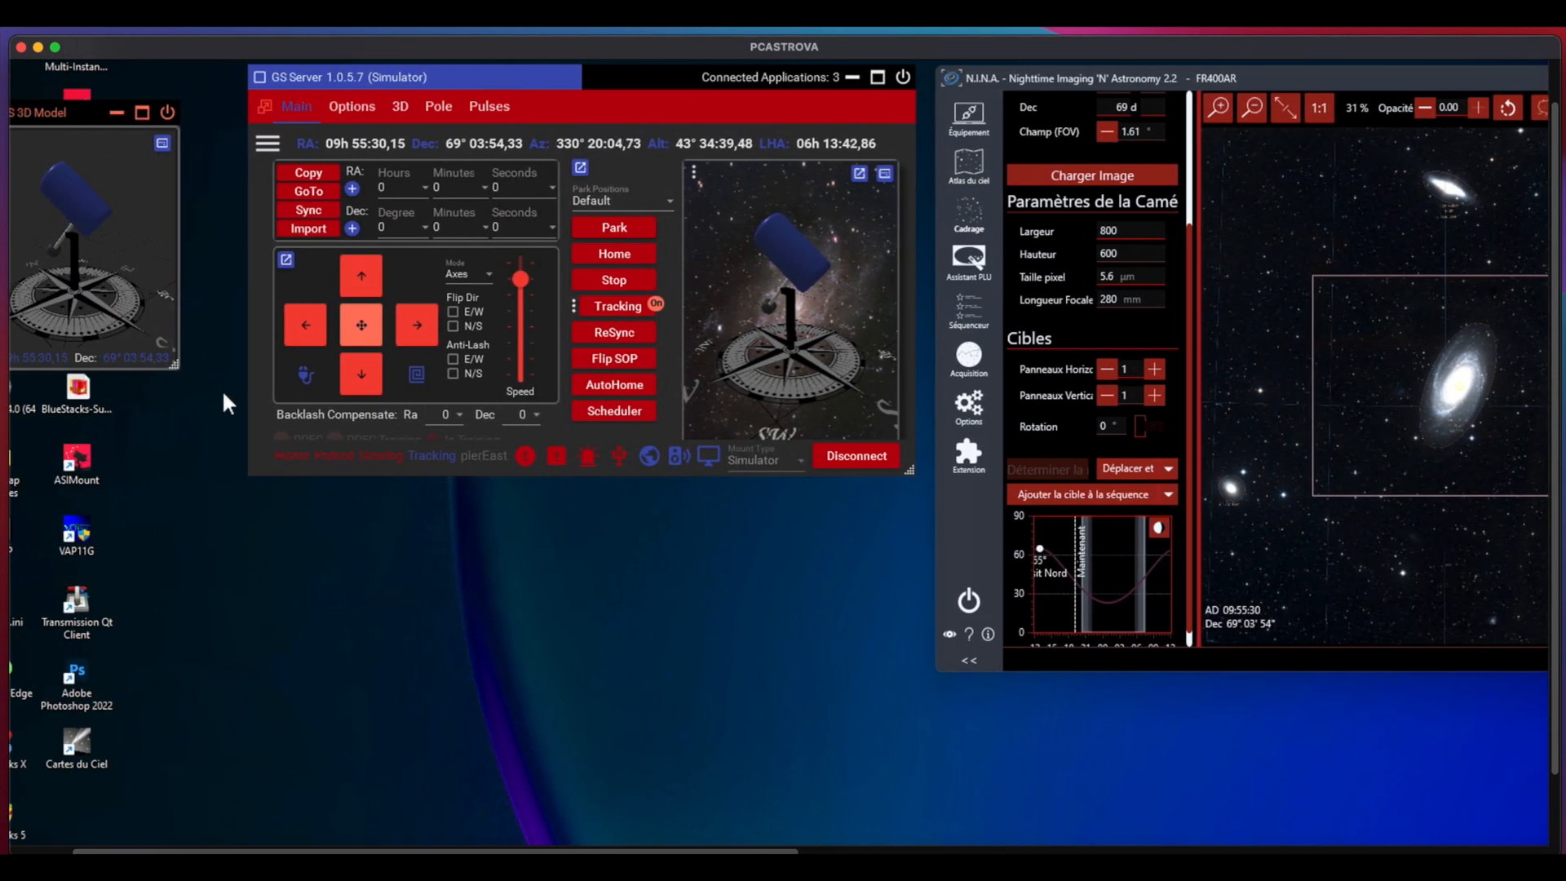
drag(21, 110, 60, 109)
drag(307, 169, 677, 493)
drag(779, 536, 796, 514)
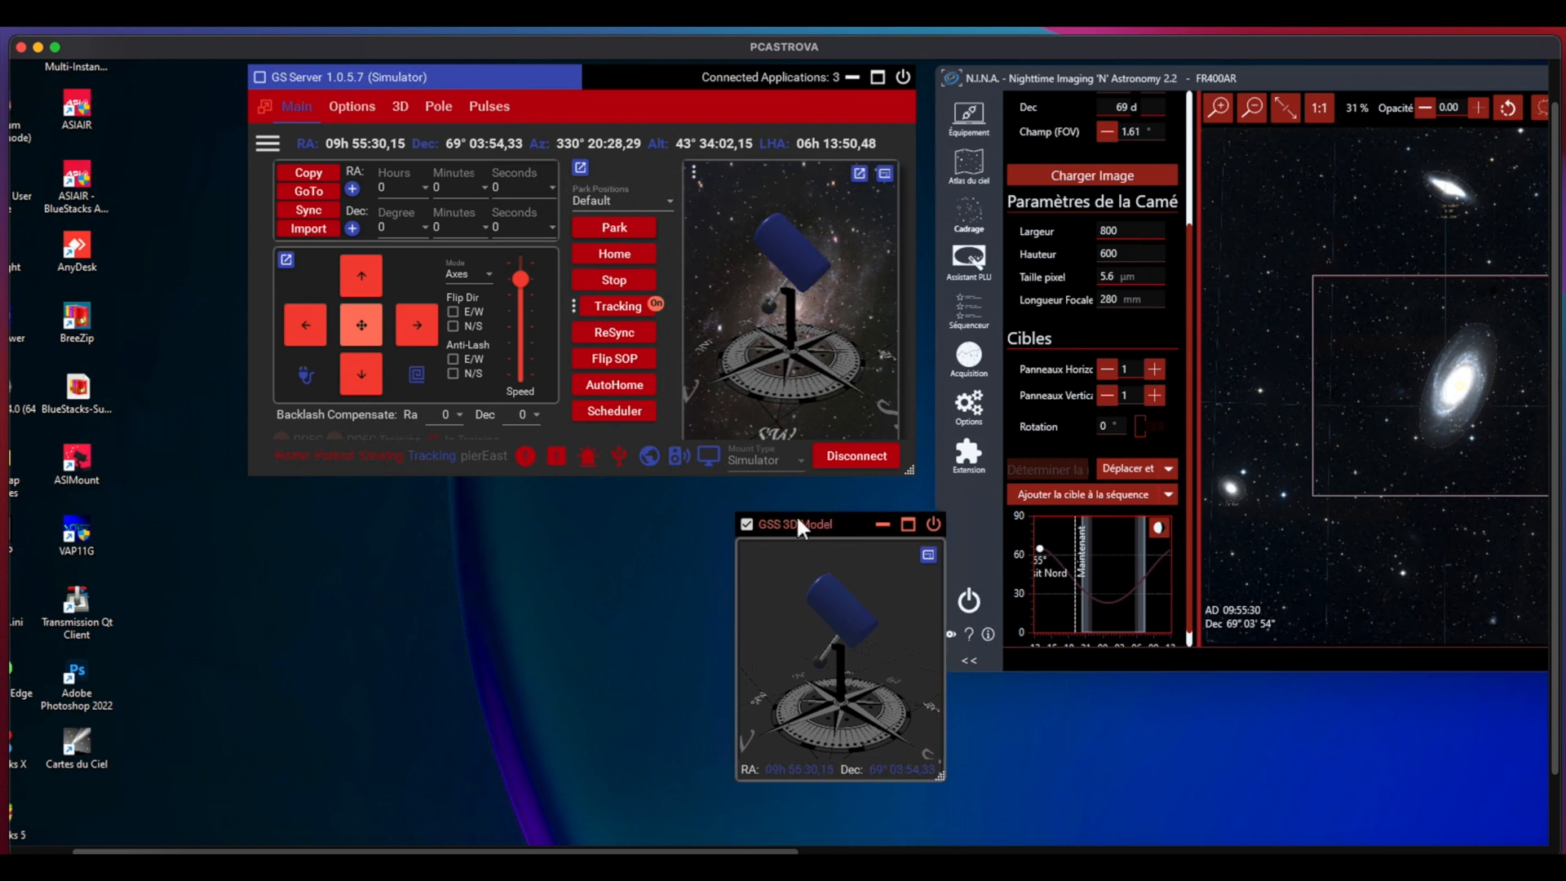
drag(509, 850, 796, 848)
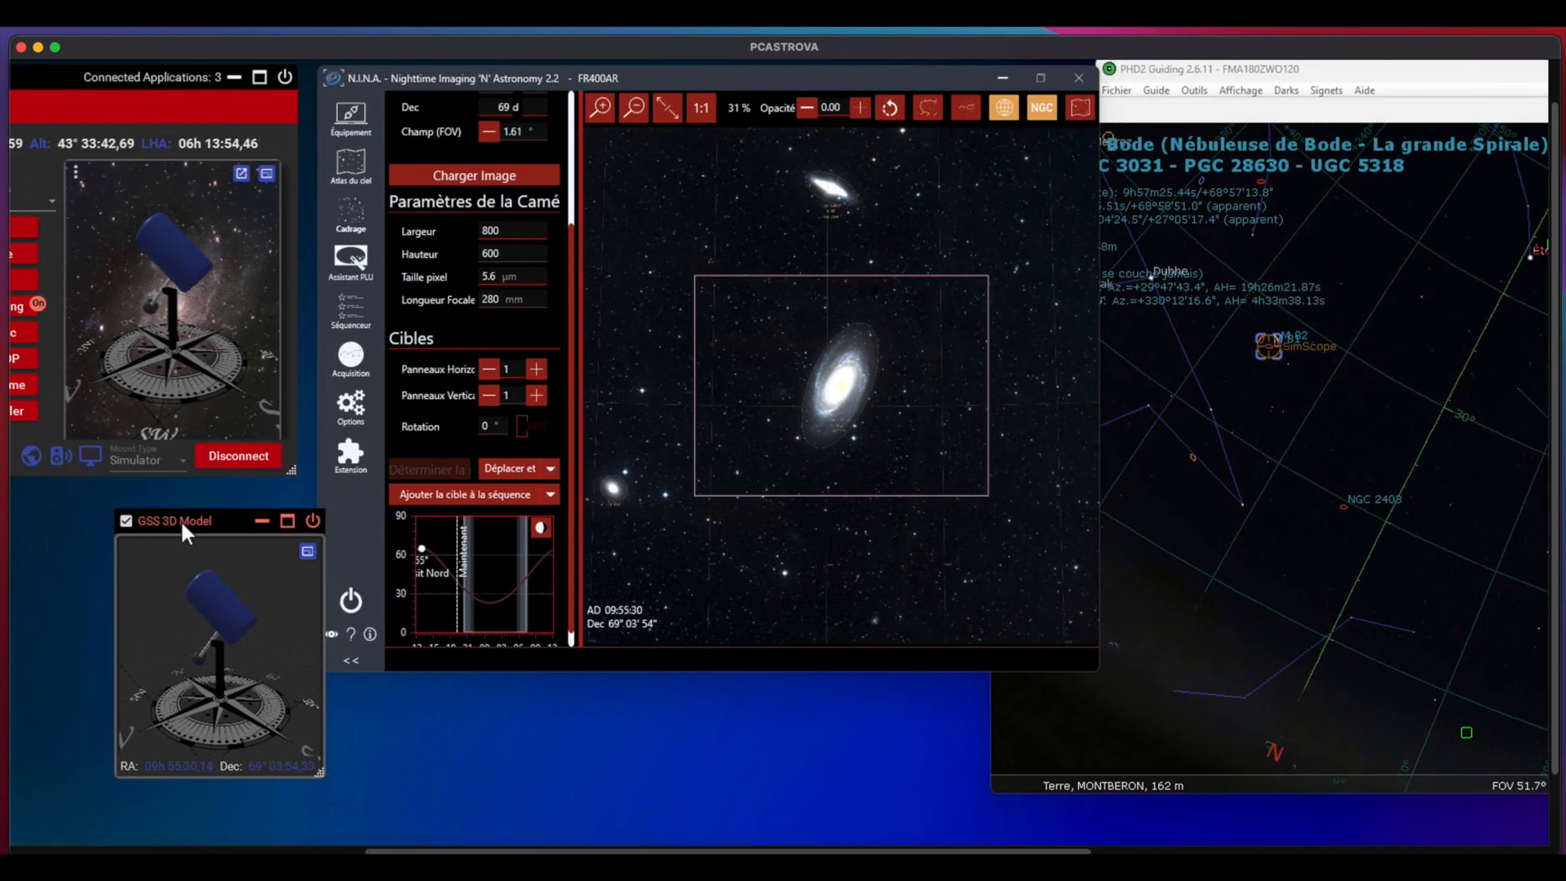
drag(207, 525, 296, 359)
drag(717, 689, 801, 559)
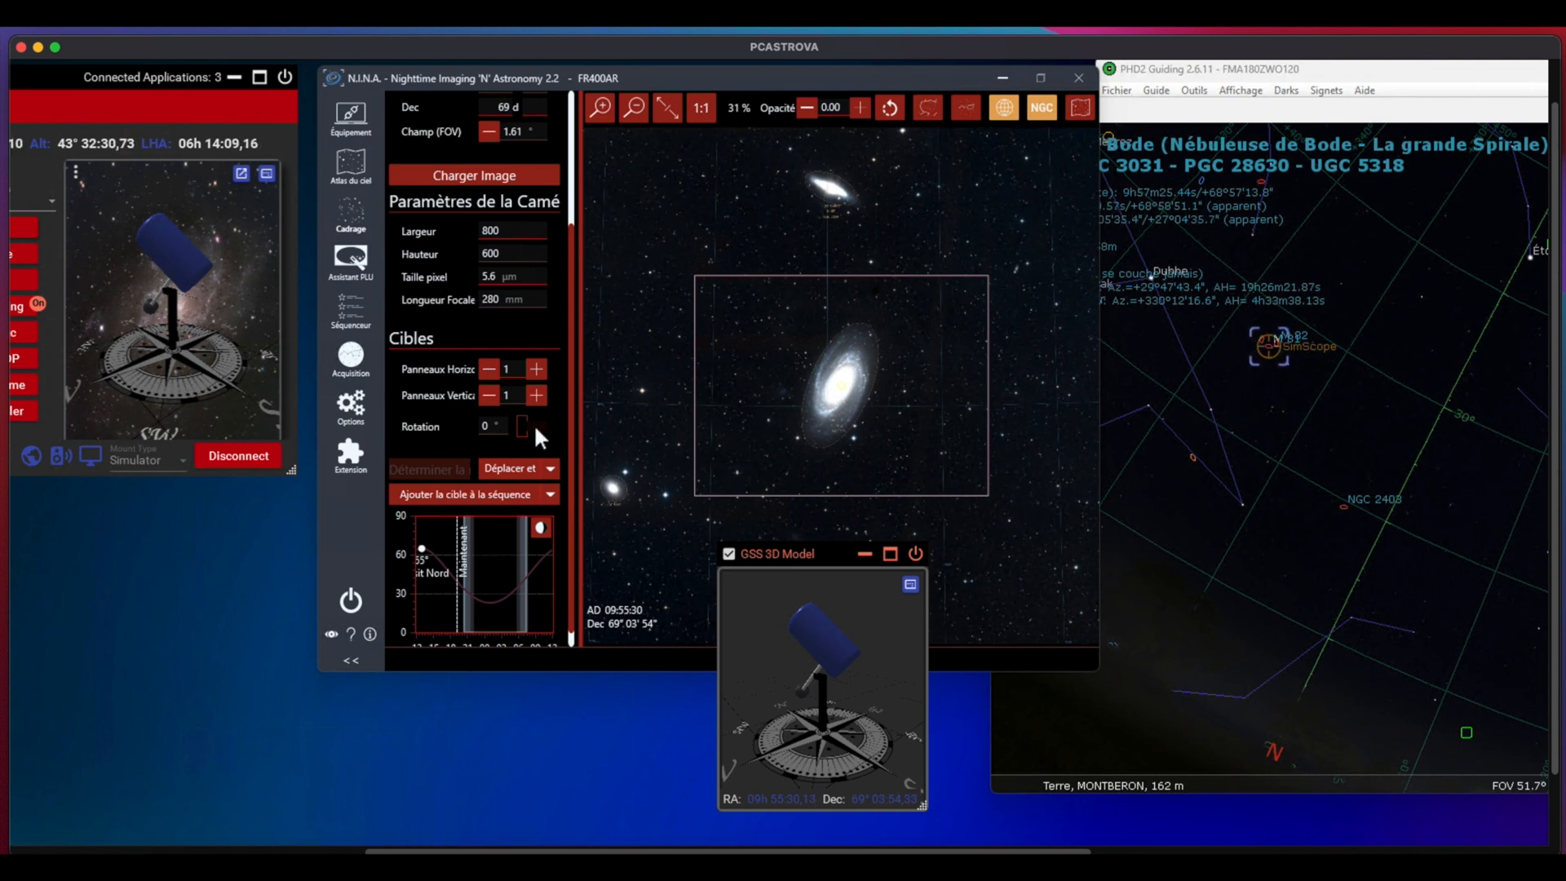
Step: Select galaxy NGC 2403 in Stellarium and import its coordinates into N.I.N.A.'s framing assistant as the new target
click(1344, 502)
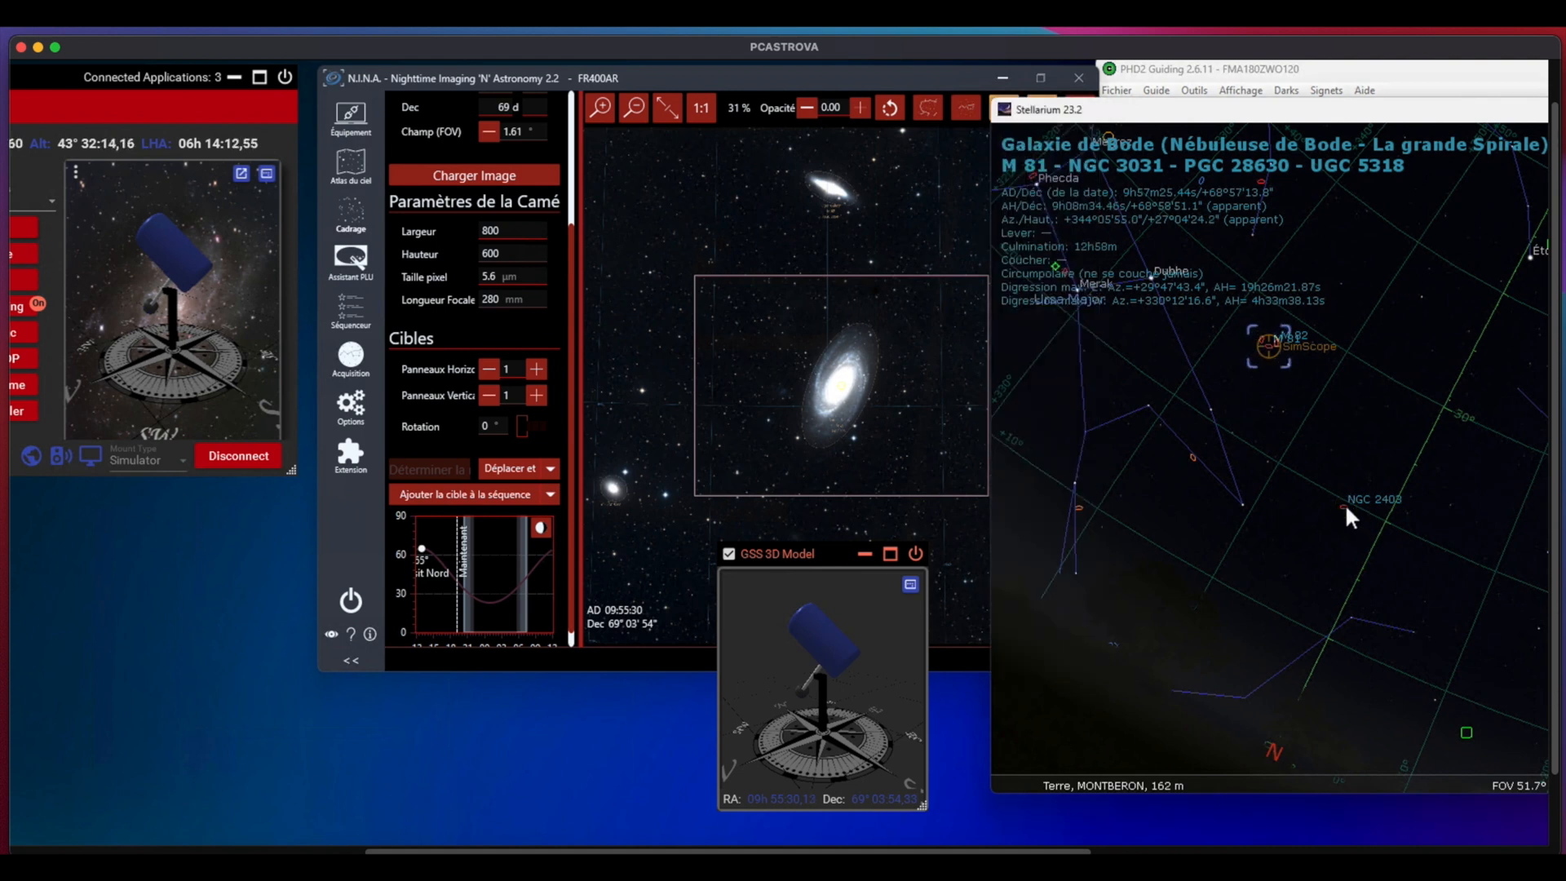
click(1344, 502)
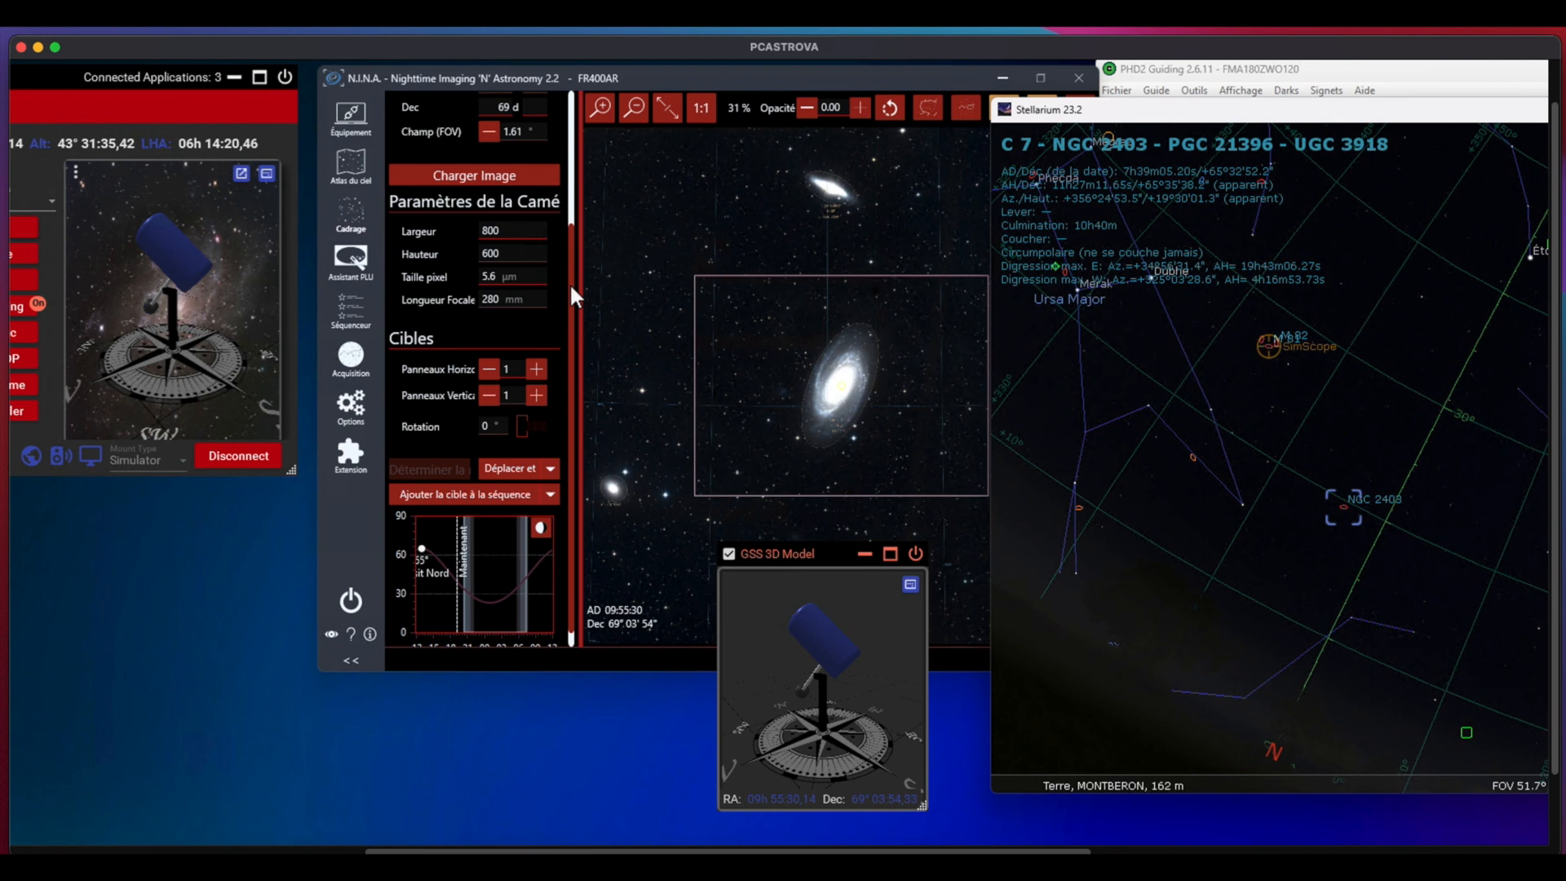
scroll(564, 212, up, 3)
scroll(566, 194, up, 2)
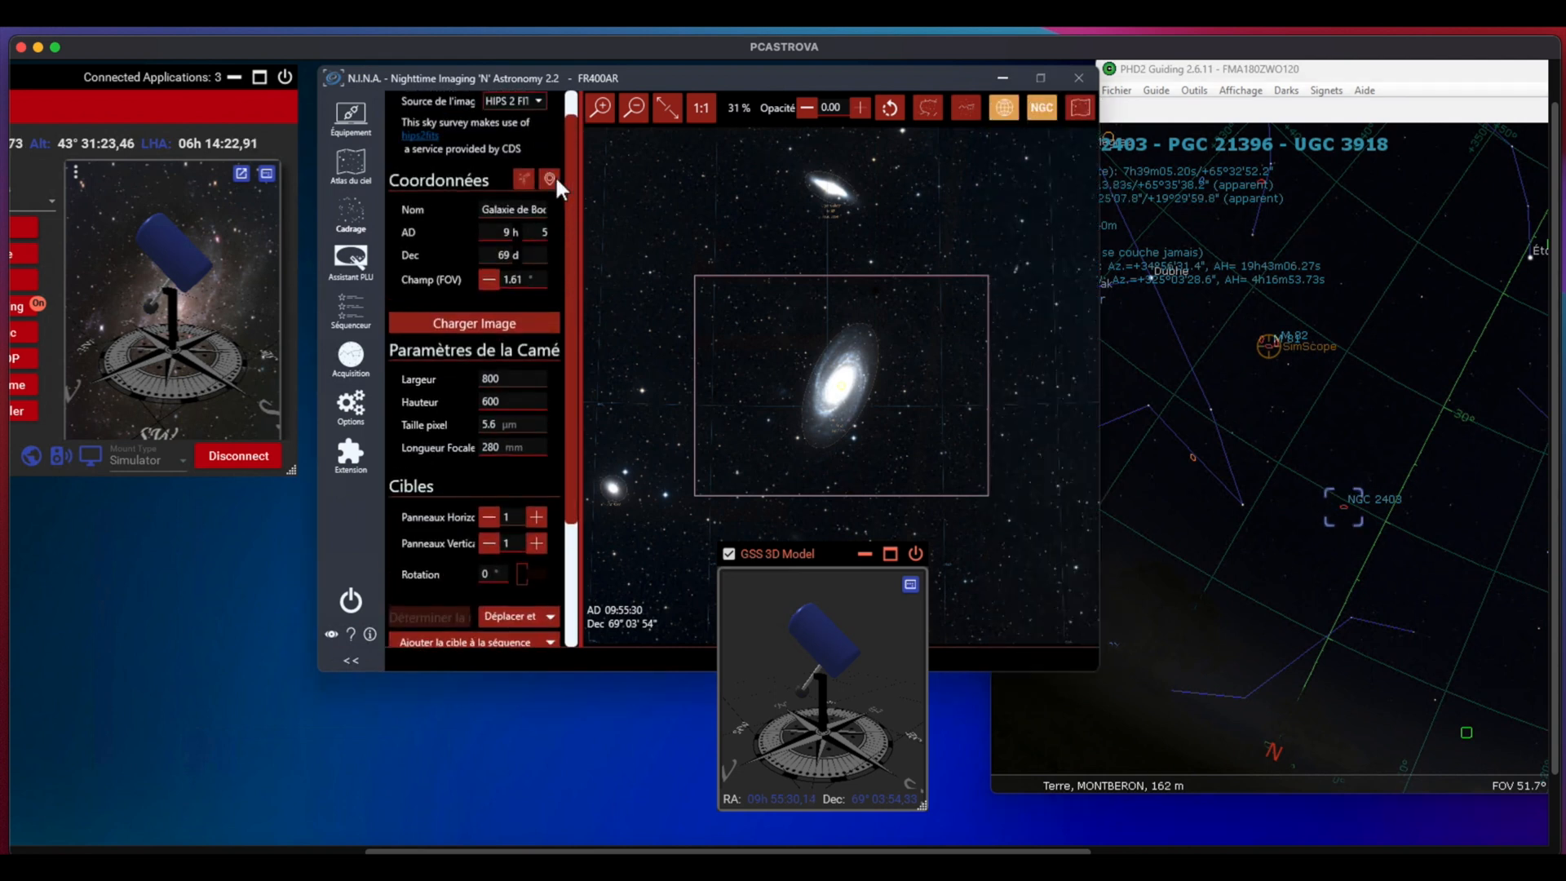
click(552, 179)
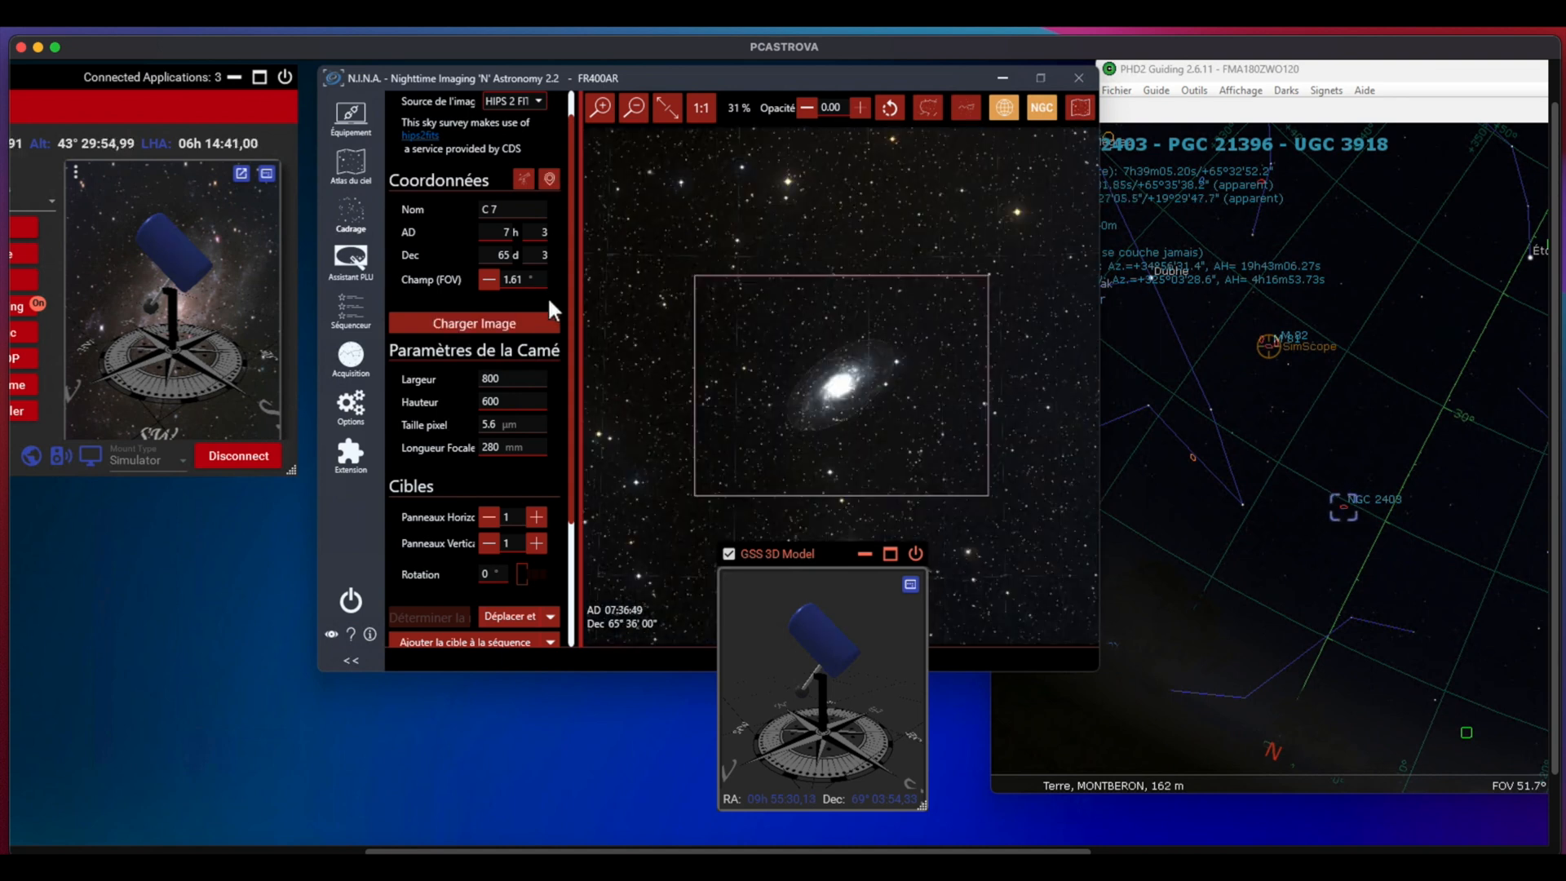
Step: Slew the mount to the C 7 target from N.I.N.A. using the Pointer option, and shift the detached GSS 3D Model window slightly aside
click(552, 618)
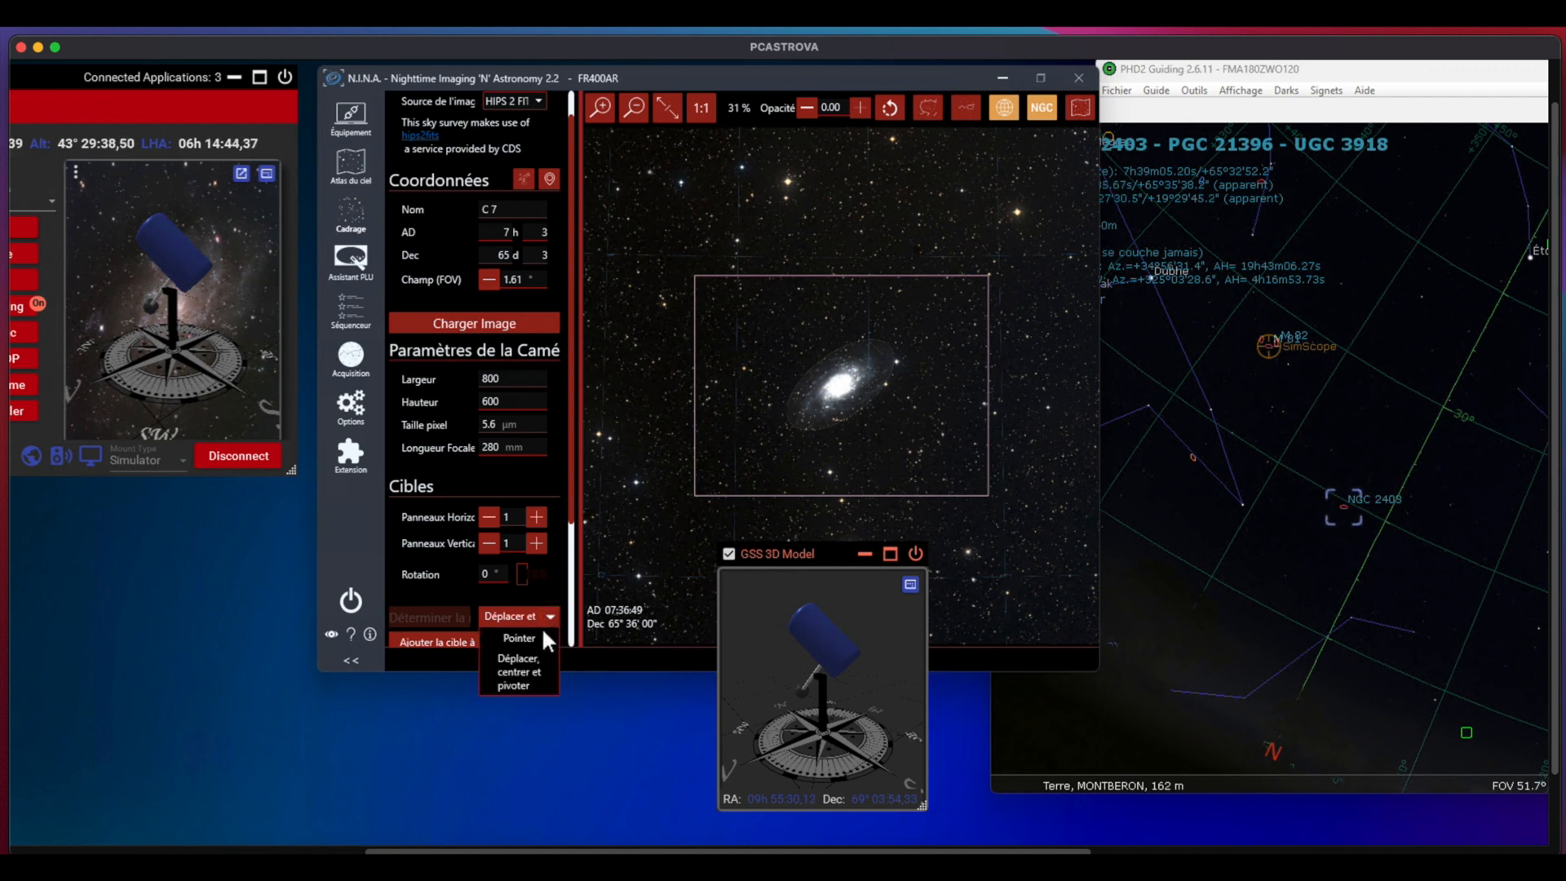
click(540, 631)
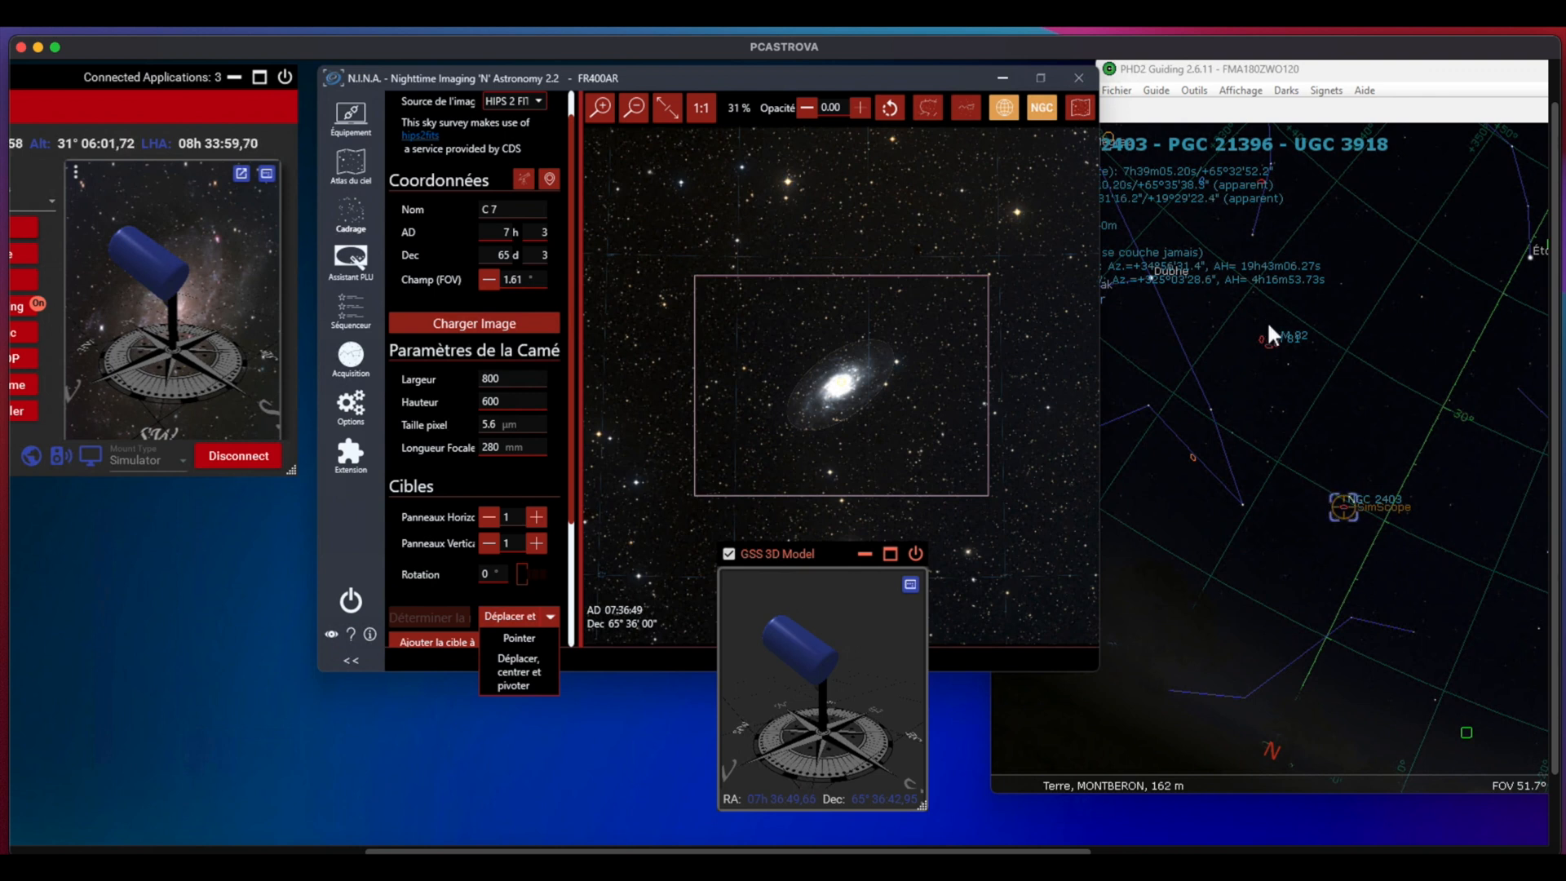
drag(825, 546, 764, 547)
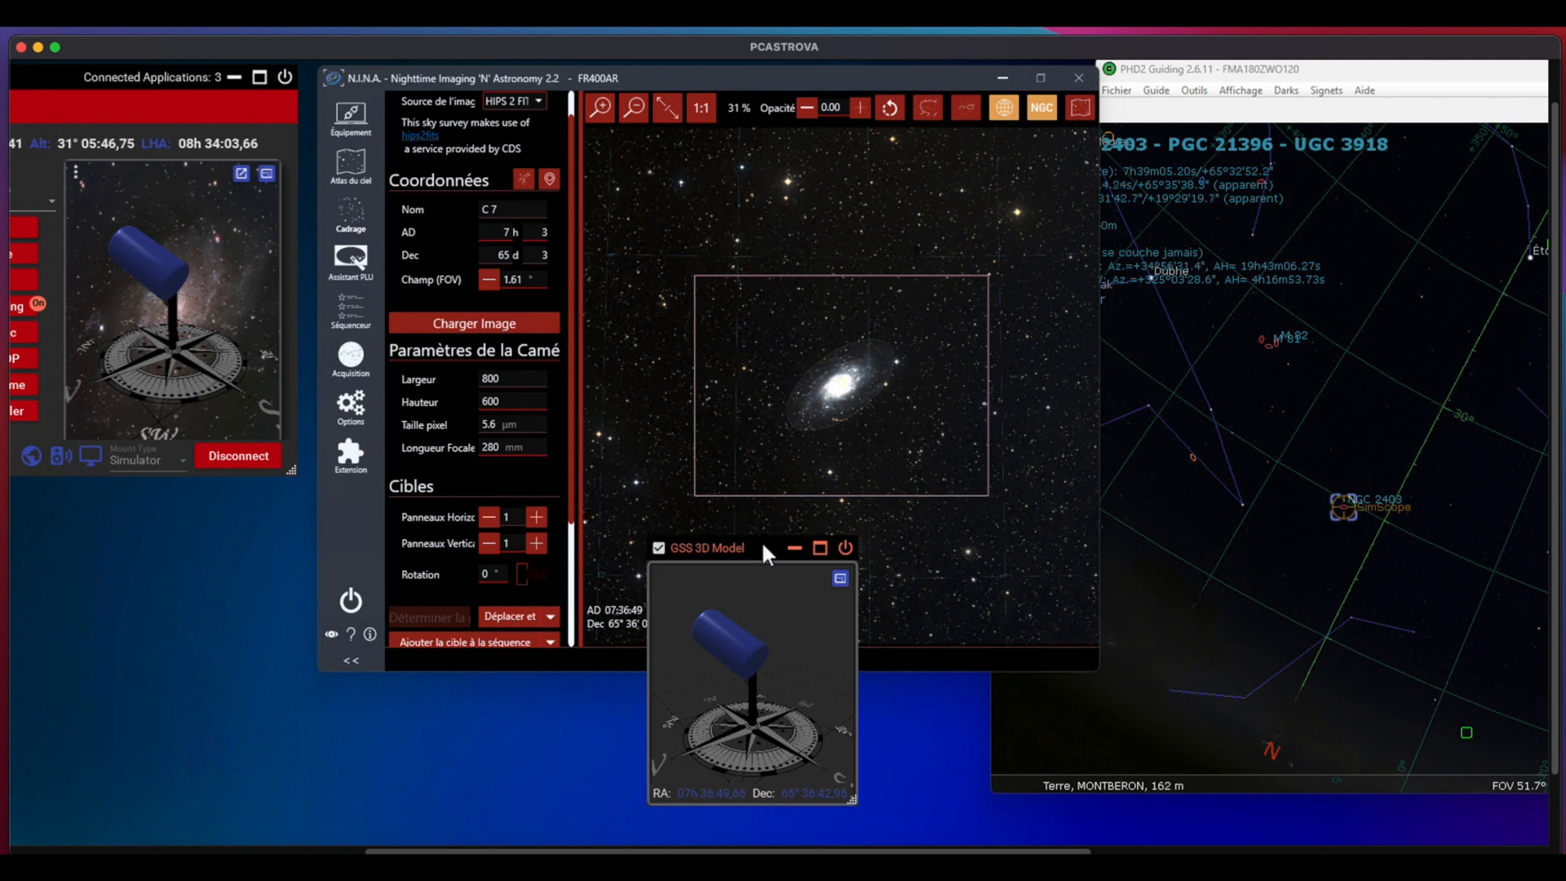